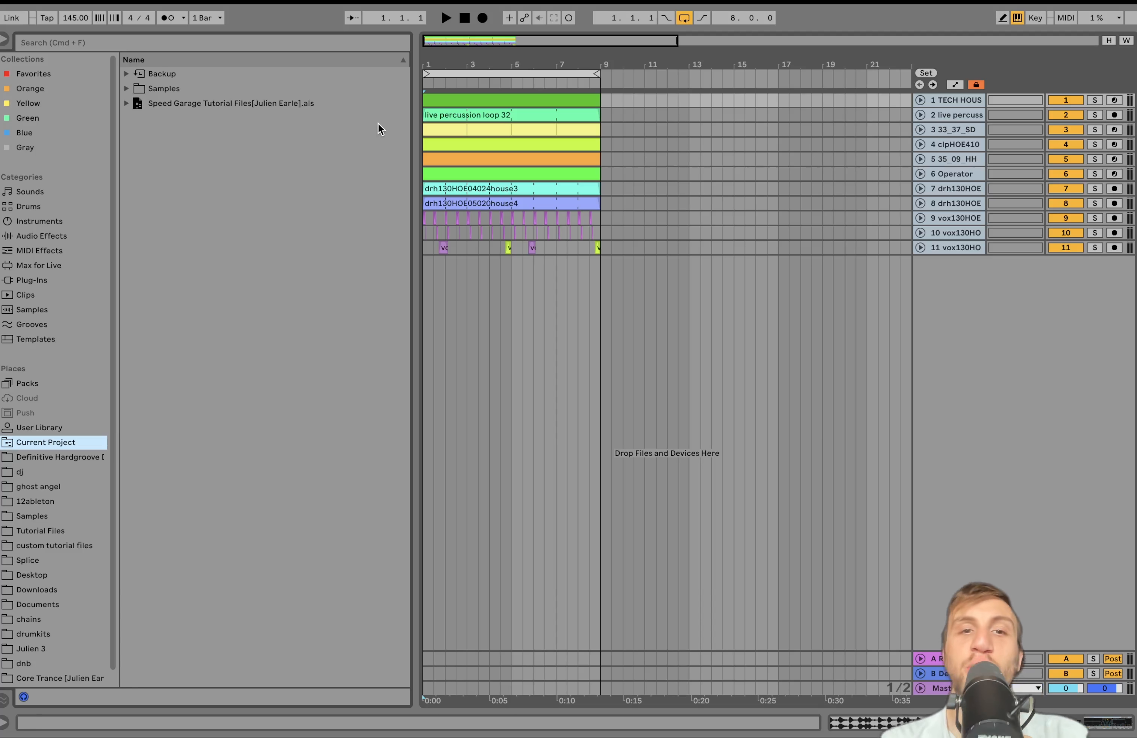
# - Solo and play the TECH HOUSE kick track, and inspect the kick's sample waveform and controls
pyautogui.press('super+a')
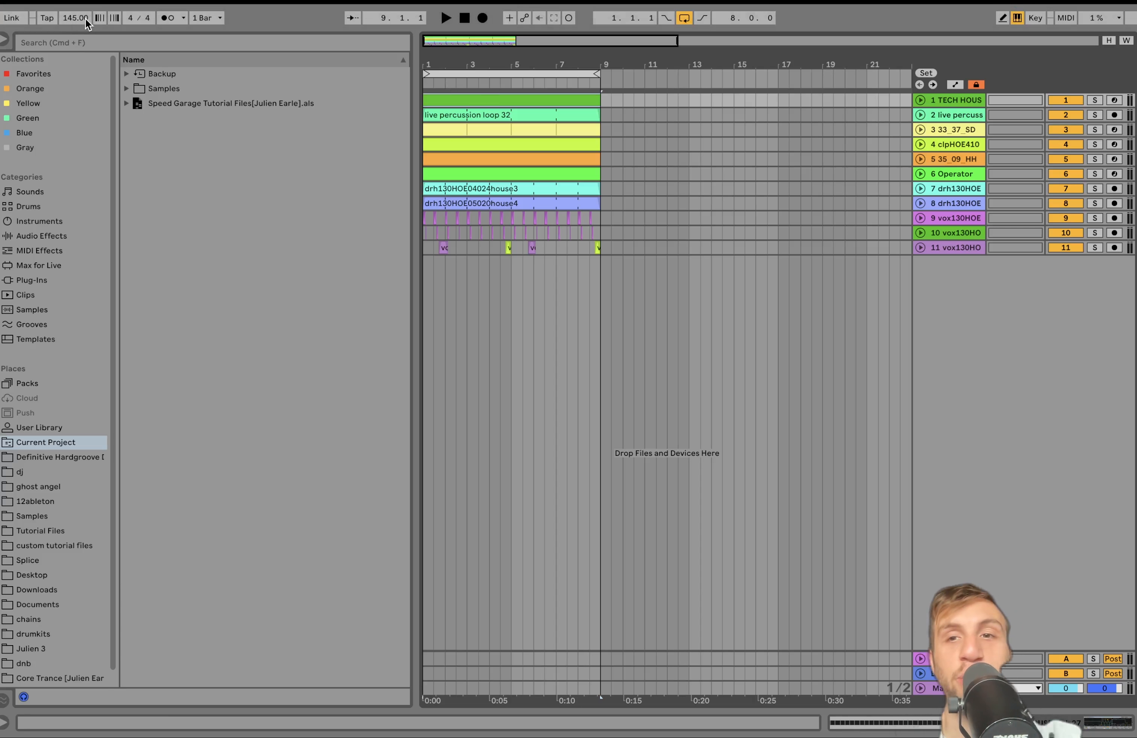
pyautogui.click(1093, 101)
pyautogui.press('space')
pyautogui.click(955, 100)
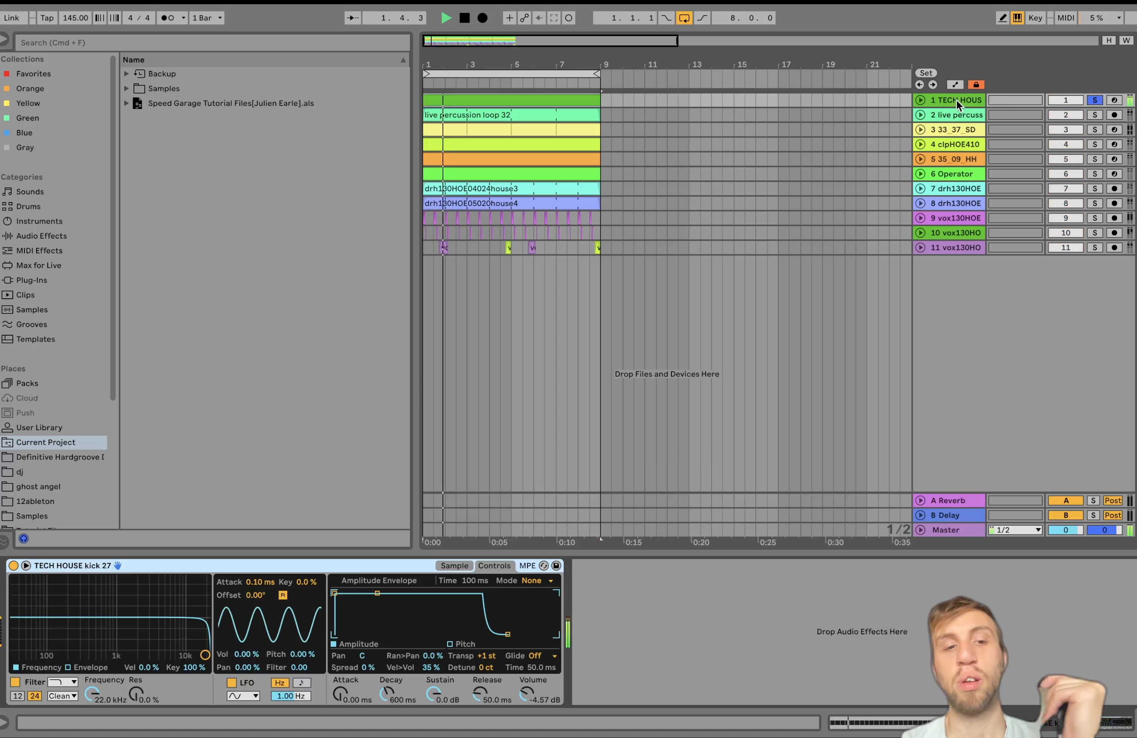
pyautogui.press('space')
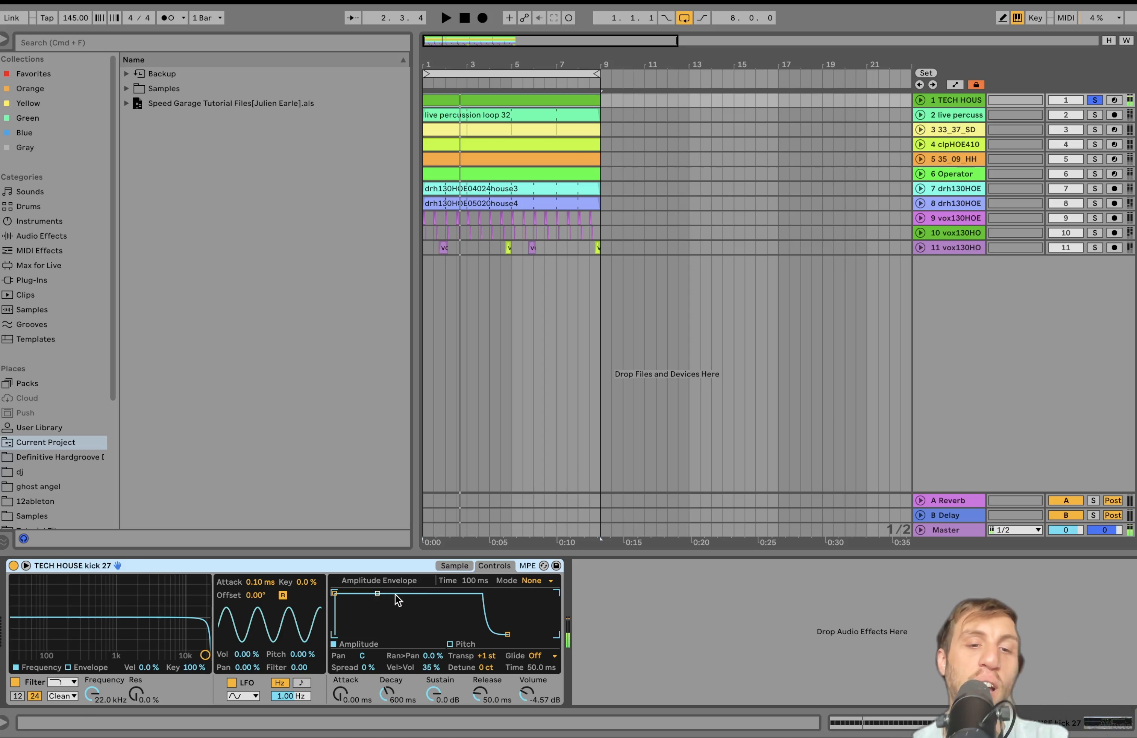
pyautogui.click(455, 566)
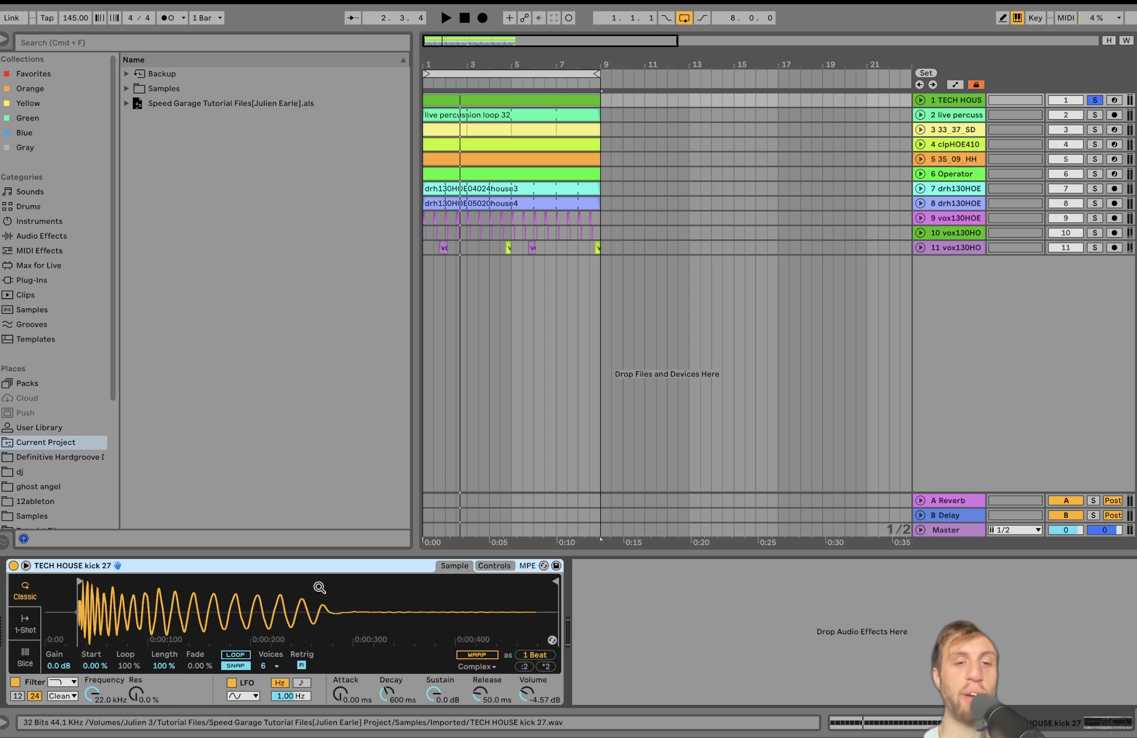
pyautogui.click(484, 567)
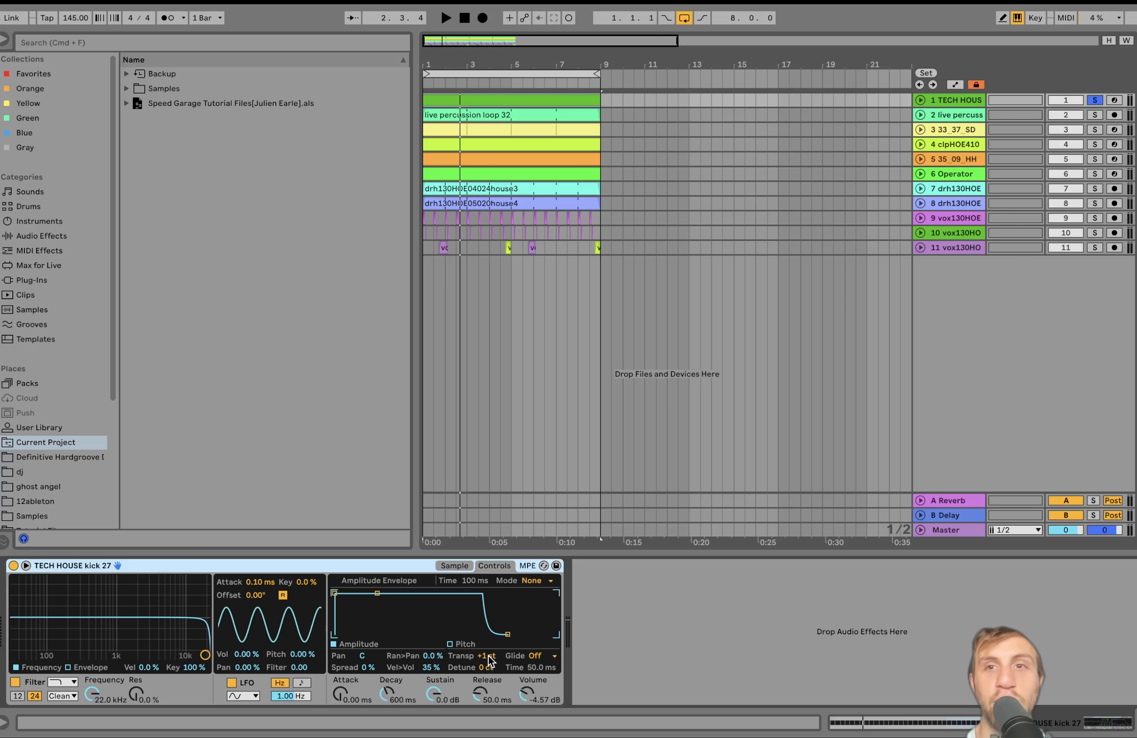
# - Solo the Operator track together with the kick during playback and move it directly below the kick track
pyautogui.press('space')
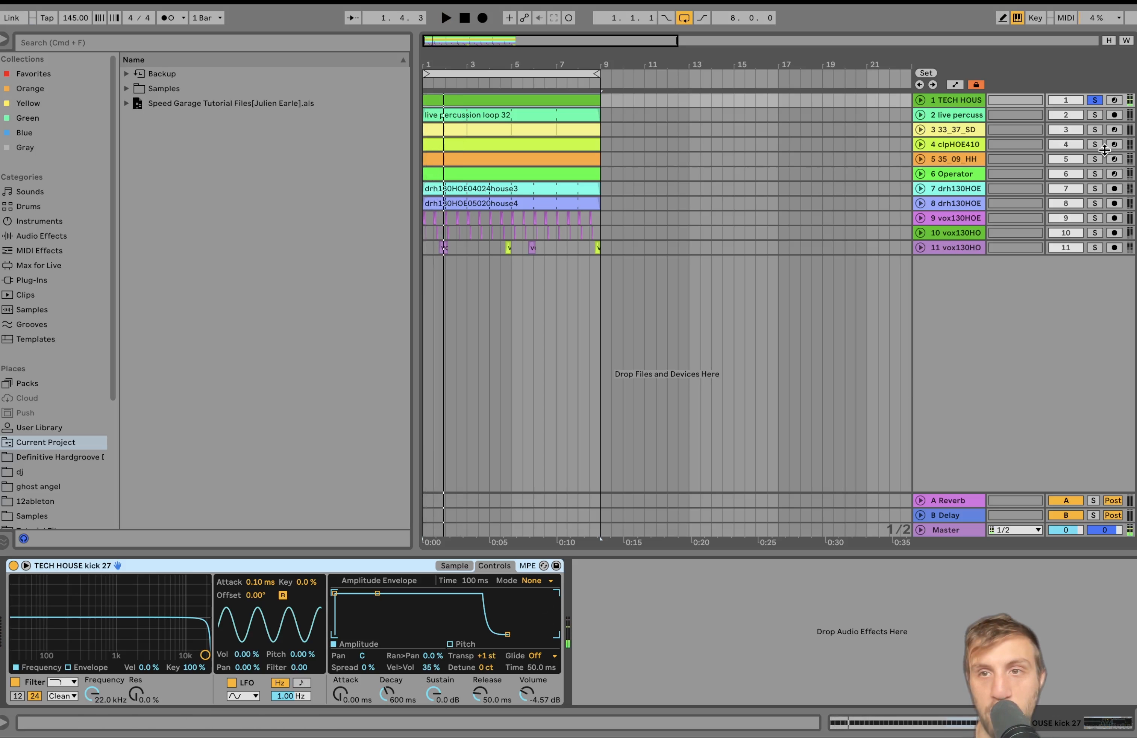
pyautogui.click(1096, 175)
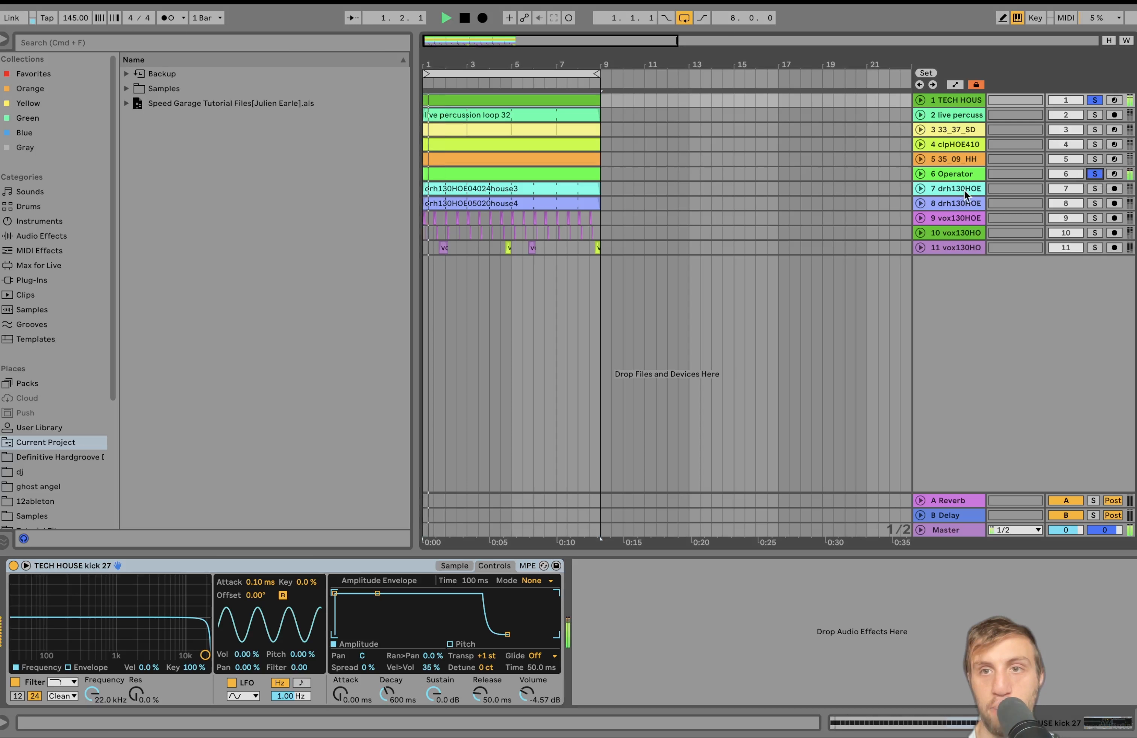
pyautogui.moveTo(952, 173); pyautogui.dragTo(948, 117)
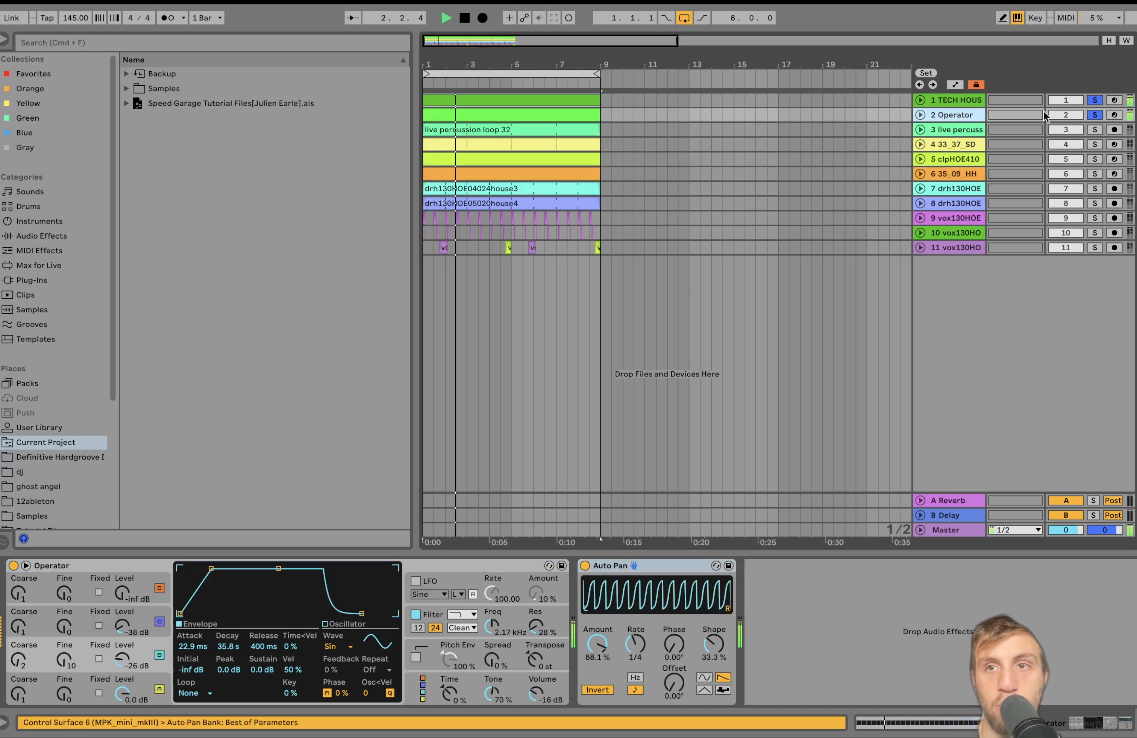
# - Solo the Operator track on its own, unfold it, and open its MIDI clip for note viewing
pyautogui.click(1095, 115)
pyautogui.press('space')
pyautogui.click(1096, 115)
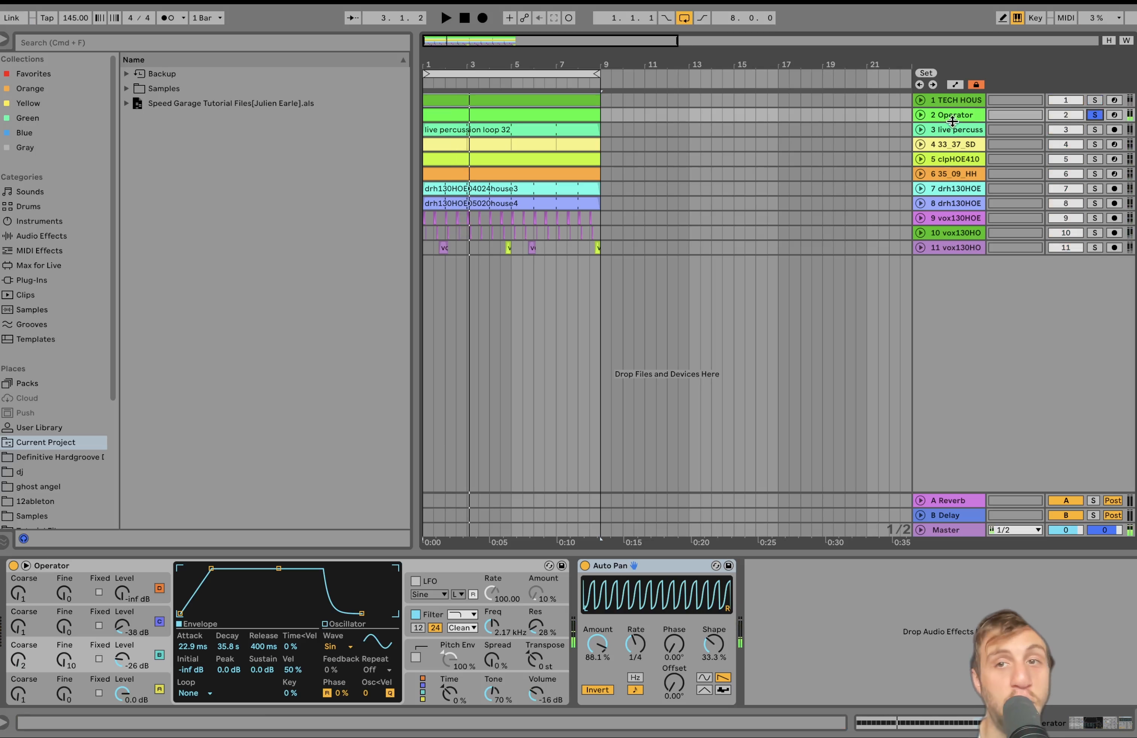
pyautogui.click(920, 116)
pyautogui.press('space')
pyautogui.doubleClick(492, 115)
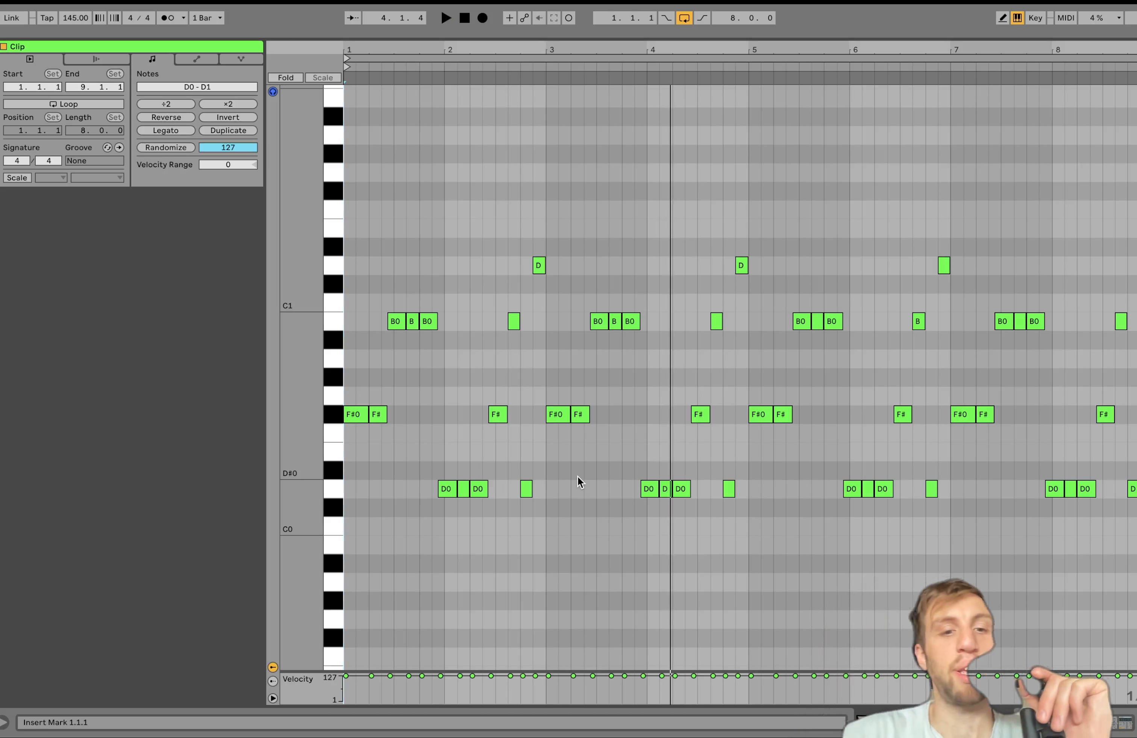
# - Highlight all F#0, B0, D0 and D1 notes of the bassline, one pitch after another
pyautogui.click(333, 418)
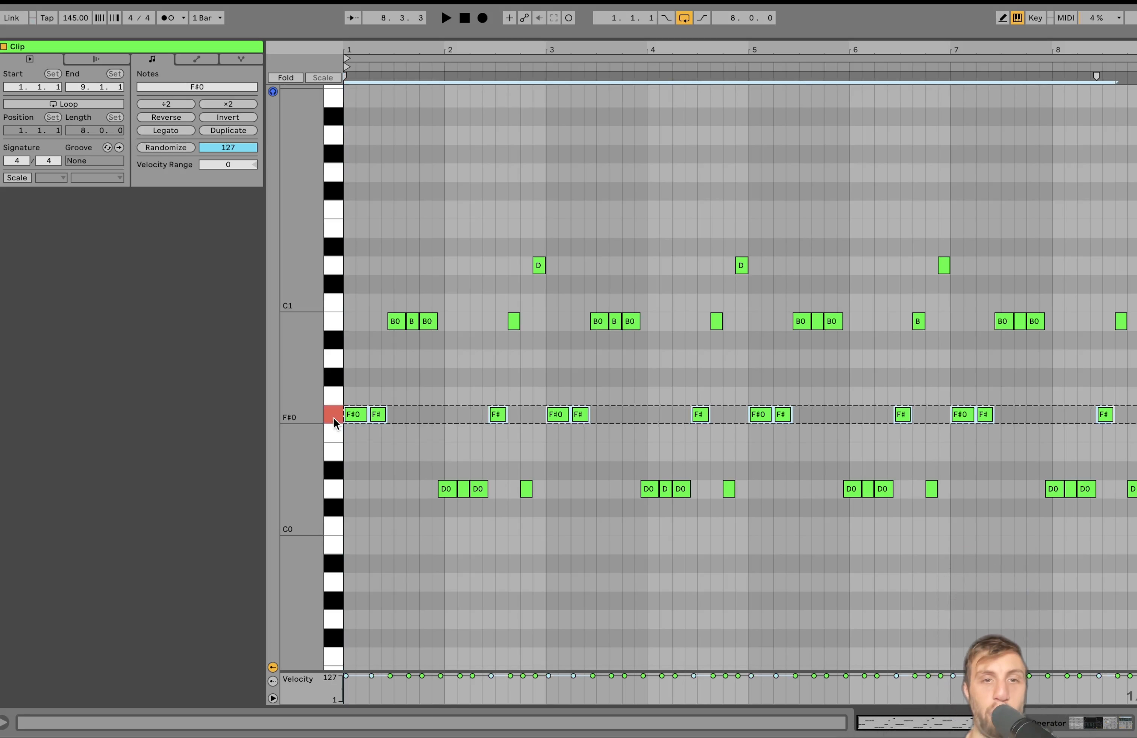
pyautogui.click(335, 318)
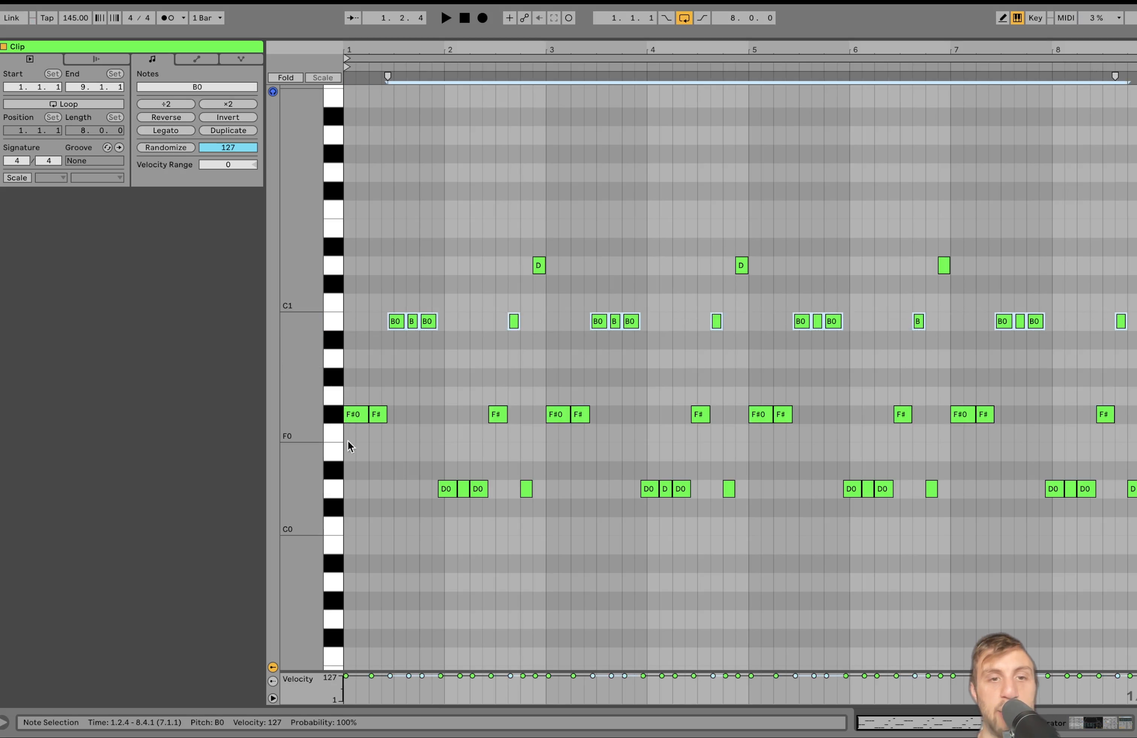
pyautogui.click(331, 486)
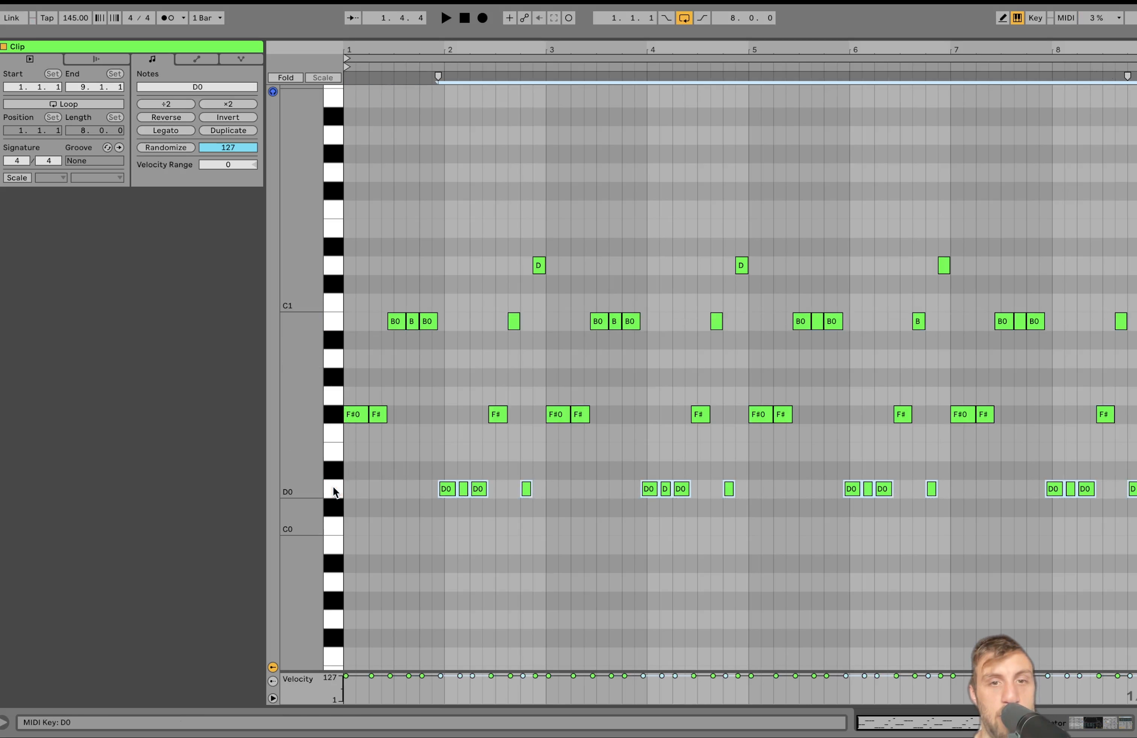
pyautogui.click(329, 261)
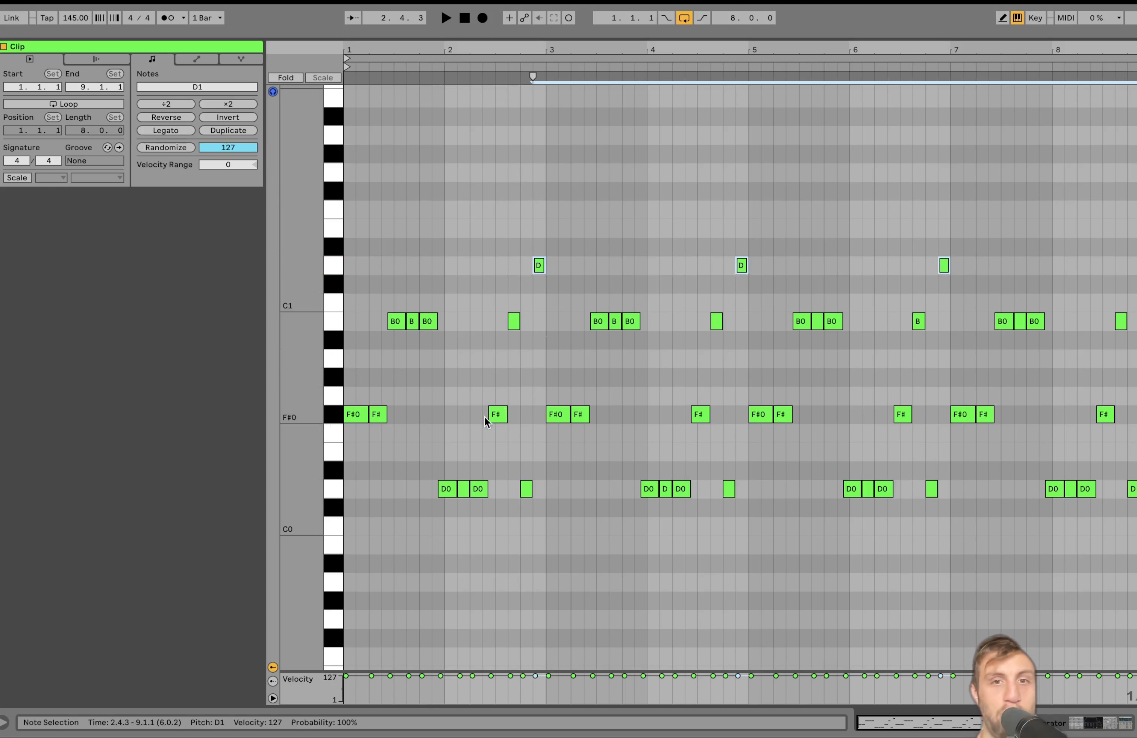
# - Play back the soloed bassline while following its notes in the clip
pyautogui.press('space')
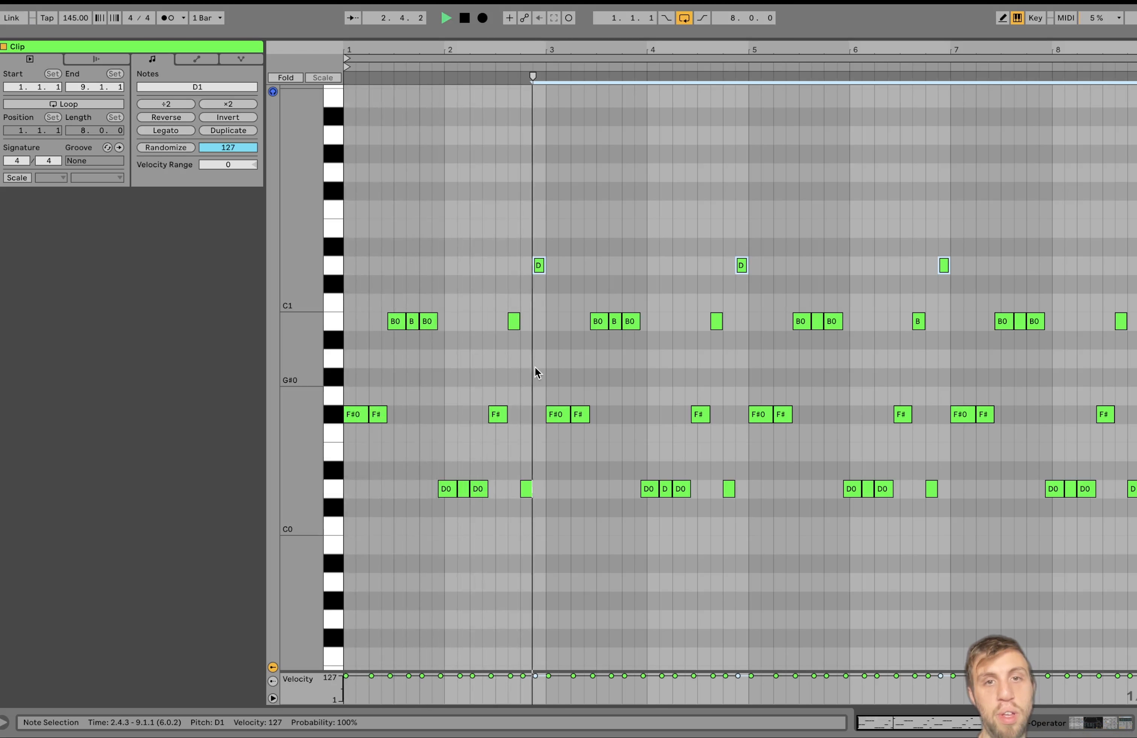
pyautogui.press('space')
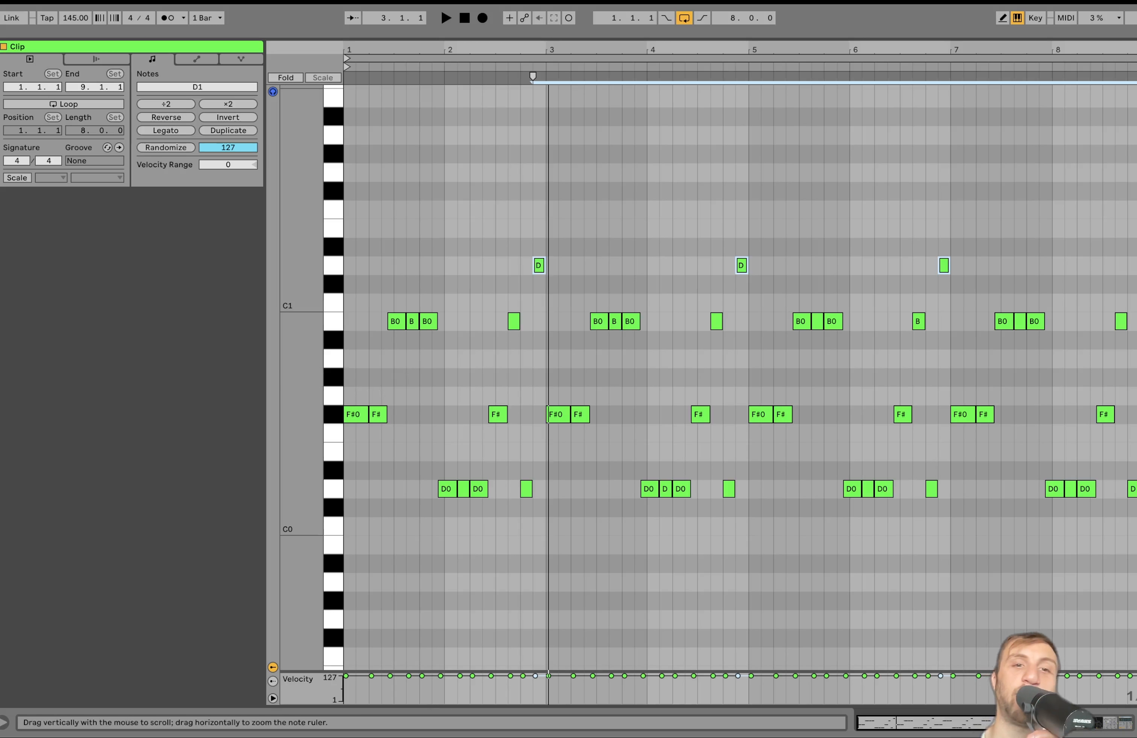
pyautogui.moveTo(302, 331)
pyautogui.mouseDown()
pyautogui.moveTo(331, 331)
pyautogui.moveTo(304, 339)
pyautogui.mouseUp()
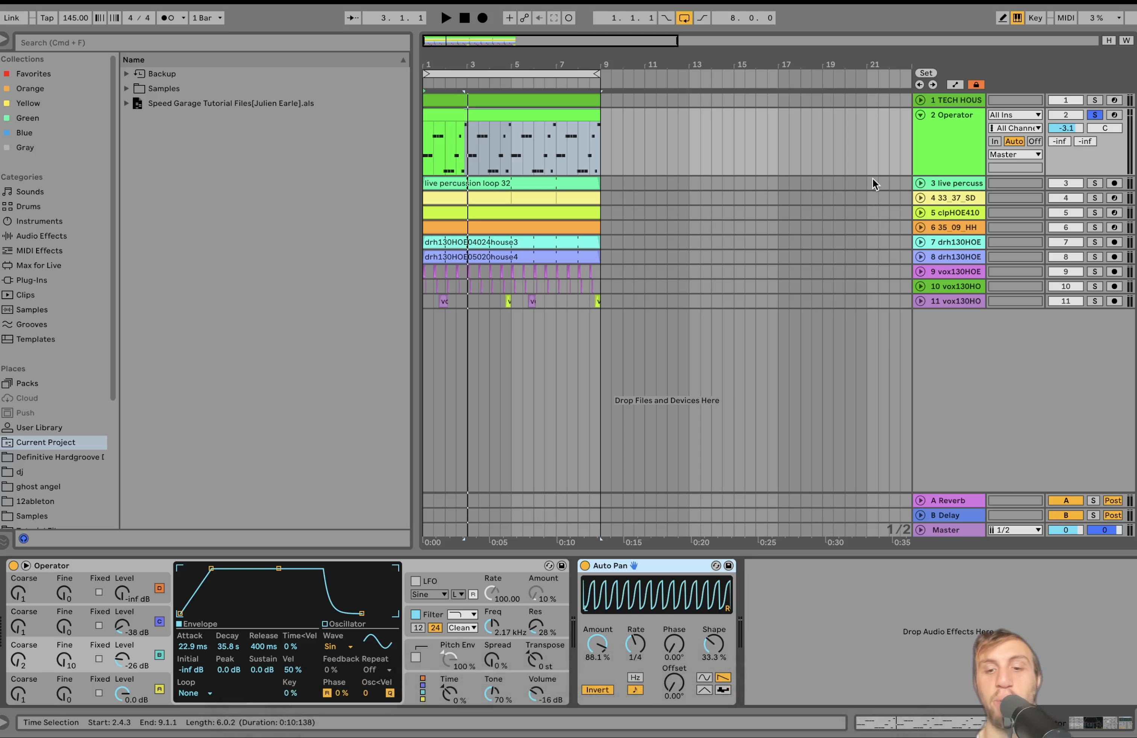
# - Solo the kick alongside the Operator bass and play both while examining the first bars of the bass clip
pyautogui.click(1094, 100)
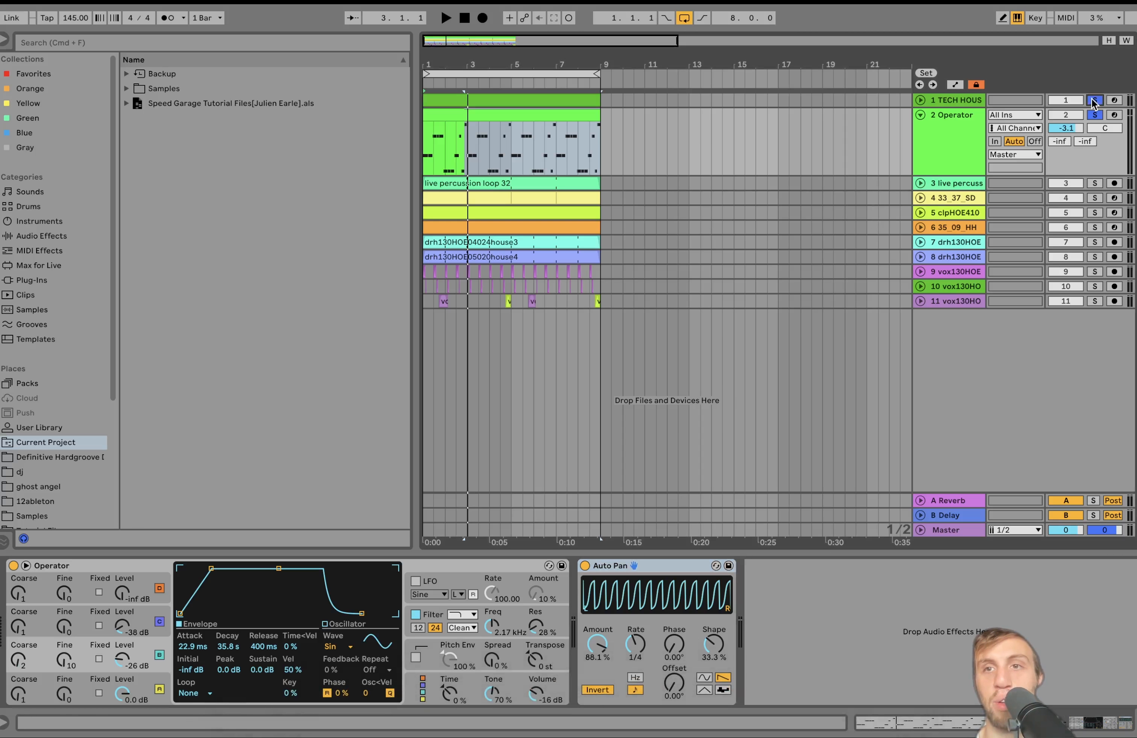
pyautogui.press('space')
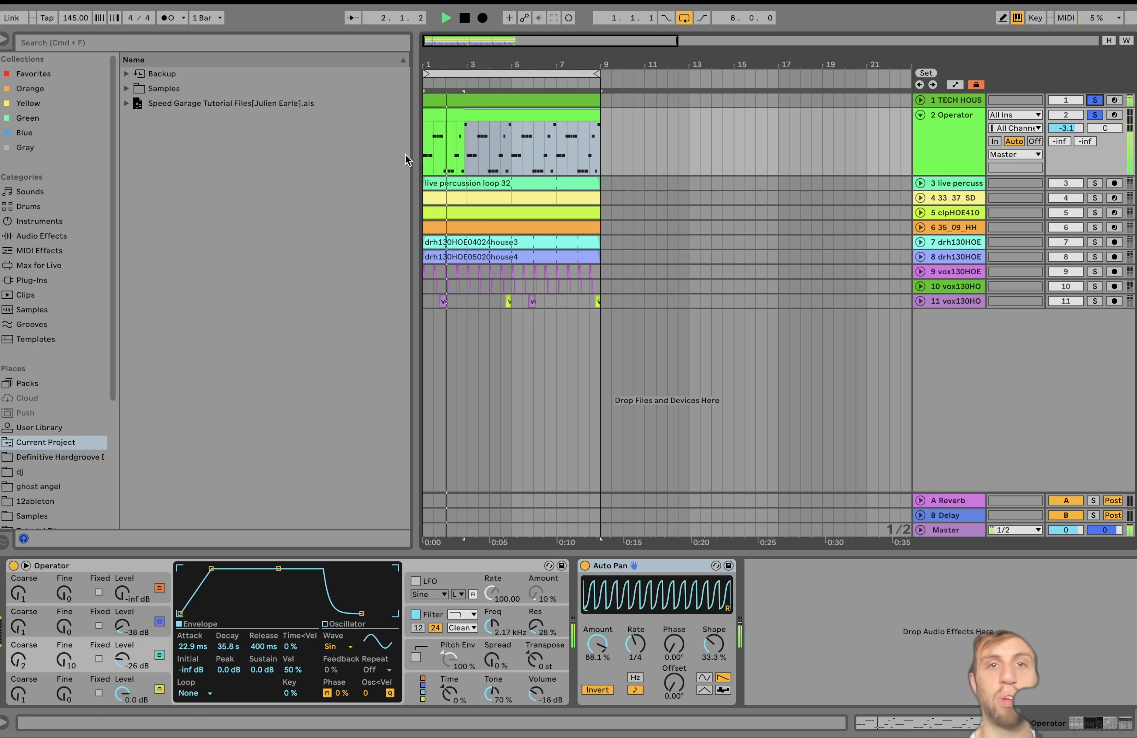
pyautogui.doubleClick(452, 121)
pyautogui.press('space')
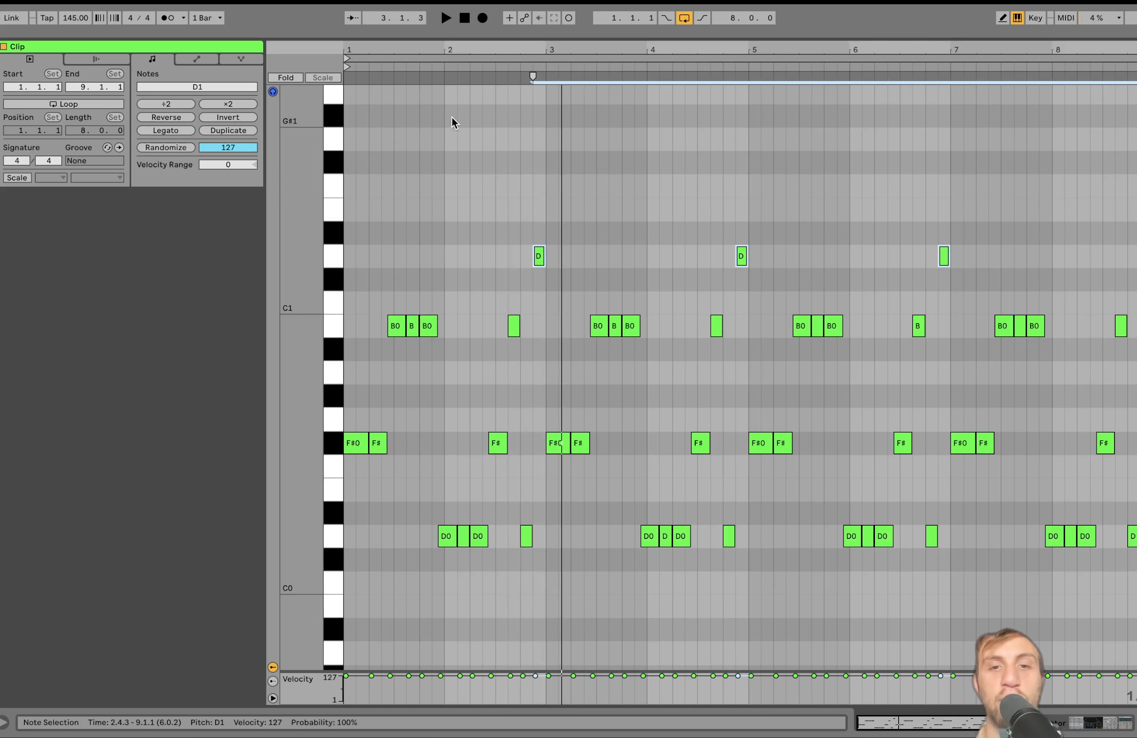
pyautogui.scroll(5, 408, 357)
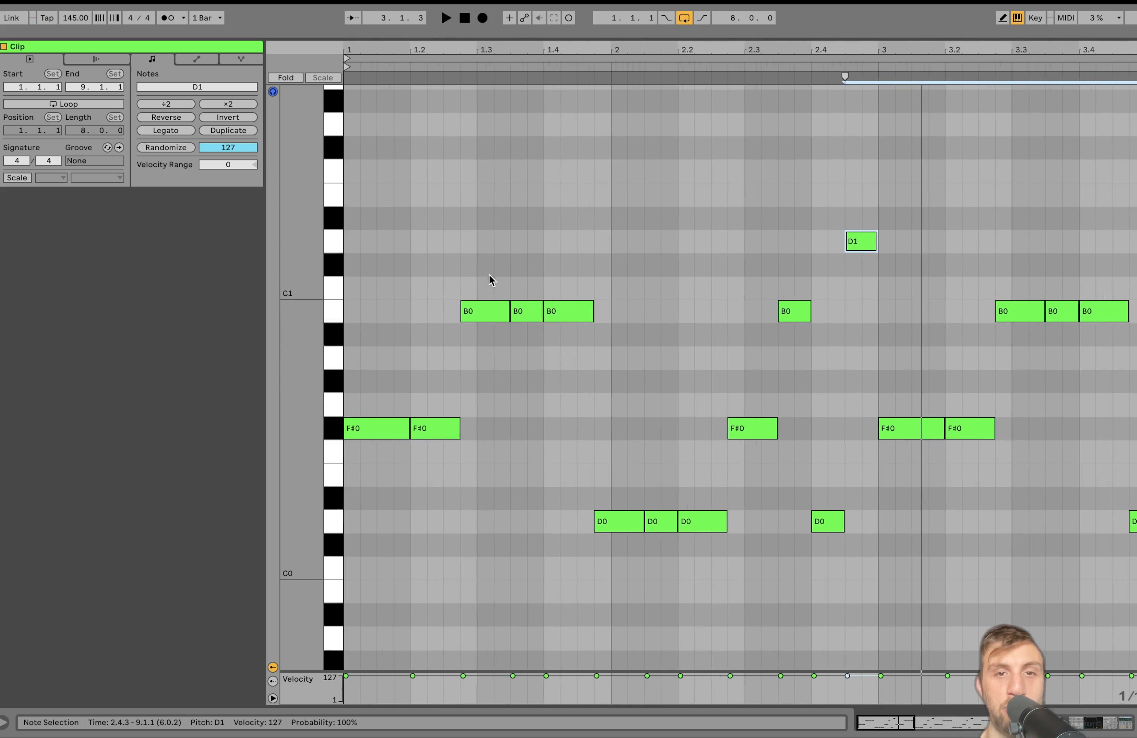
pyautogui.press('space')
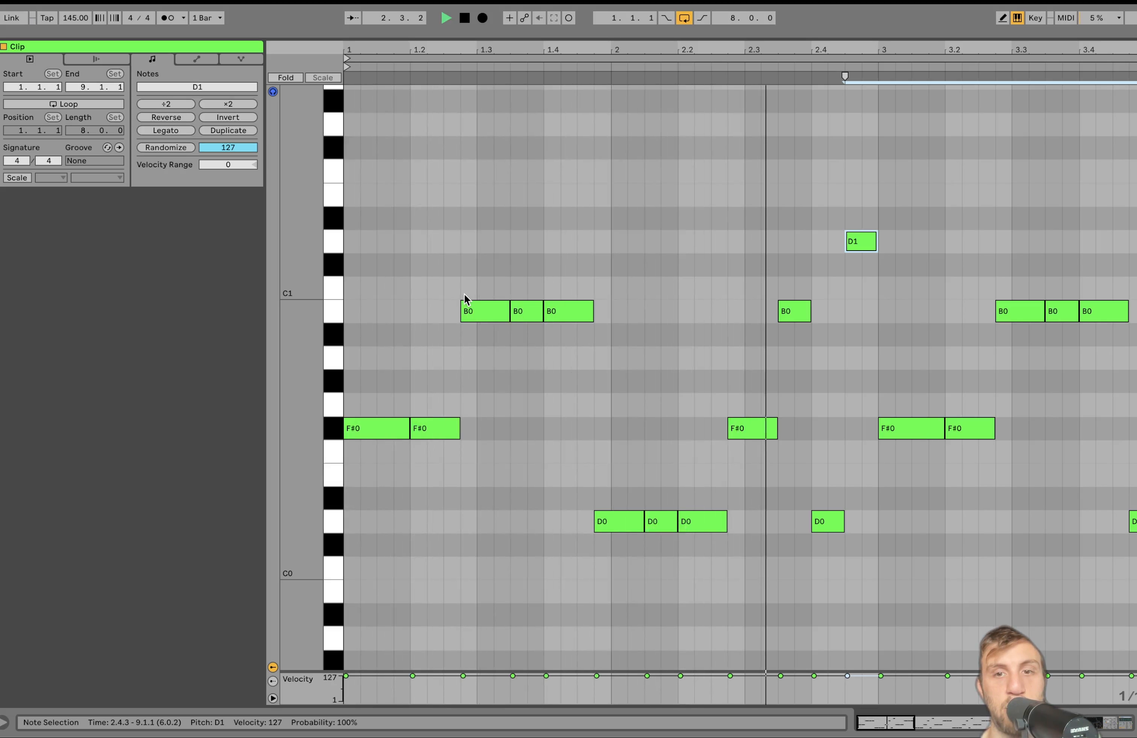
pyautogui.scroll(-5, 596, 320)
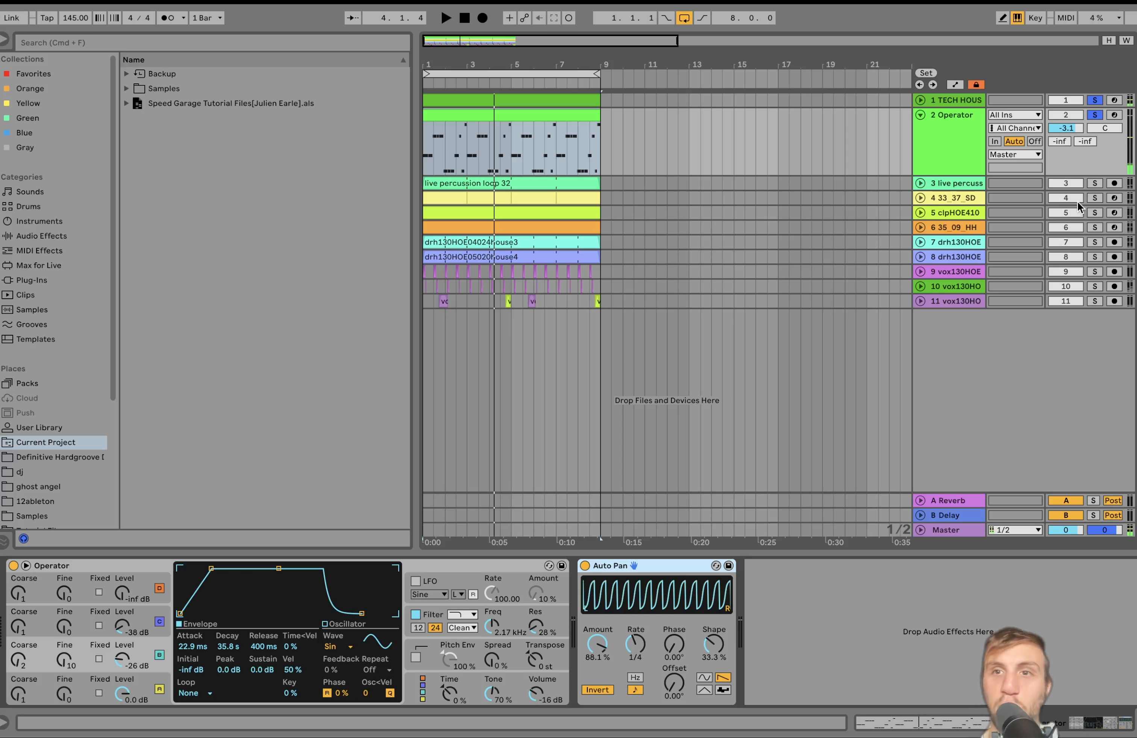
# - Clear the track solos and play the full loop with all tracks
pyautogui.click(1095, 115)
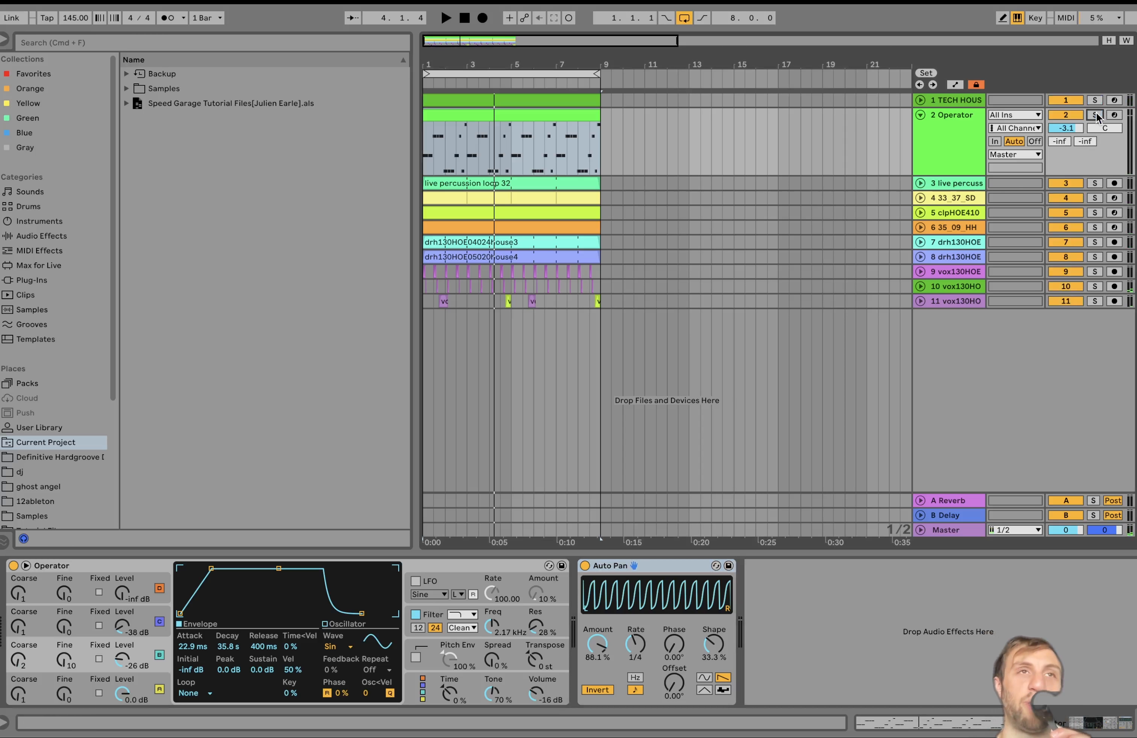
pyautogui.press('space')
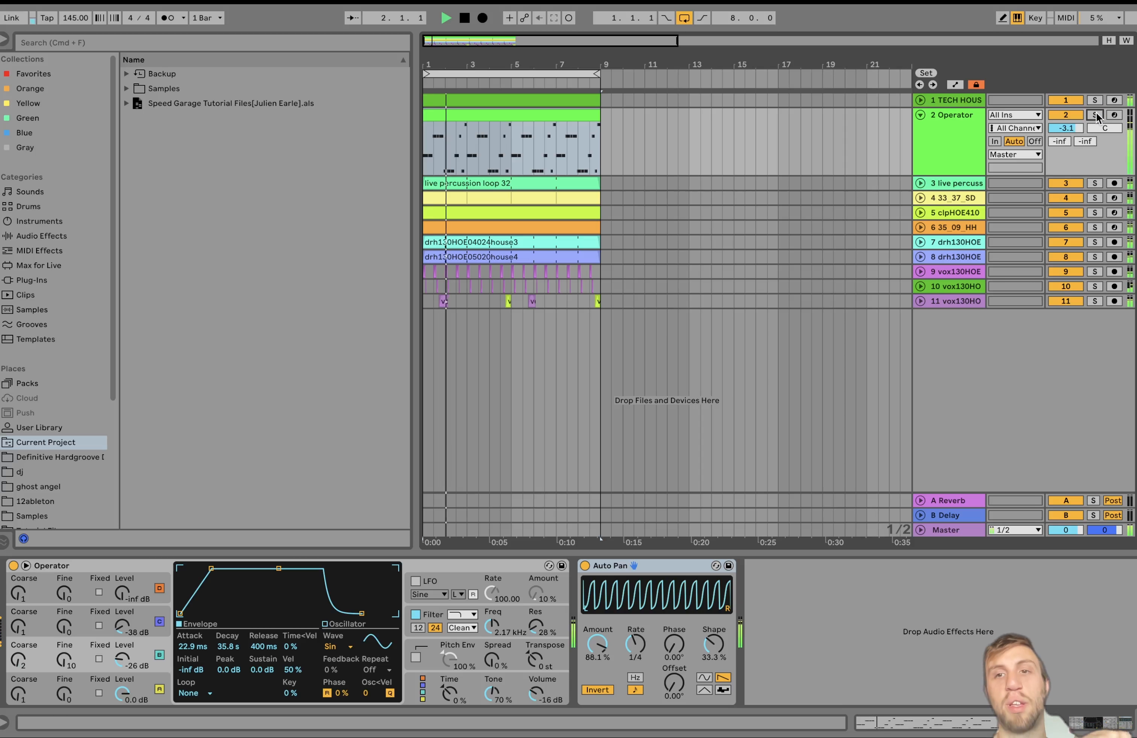
pyautogui.press('space')
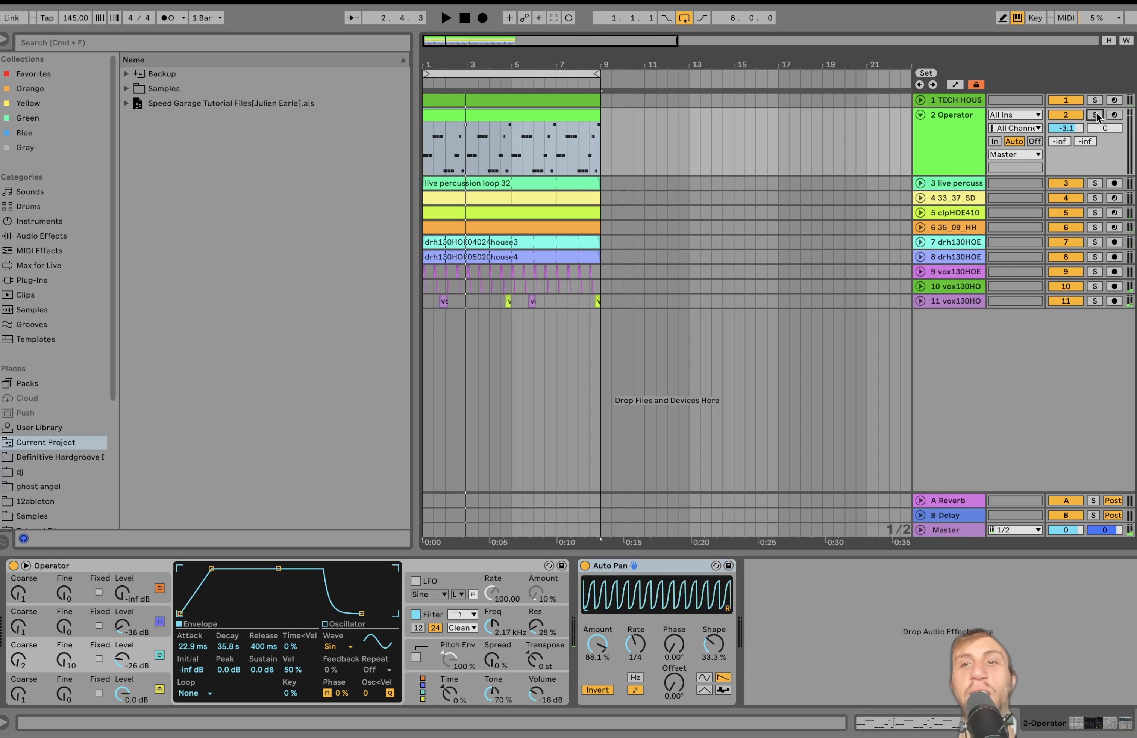
# - Solo the Operator track again and examine the level and coarse settings of oscillators B and C
pyautogui.click(1095, 115)
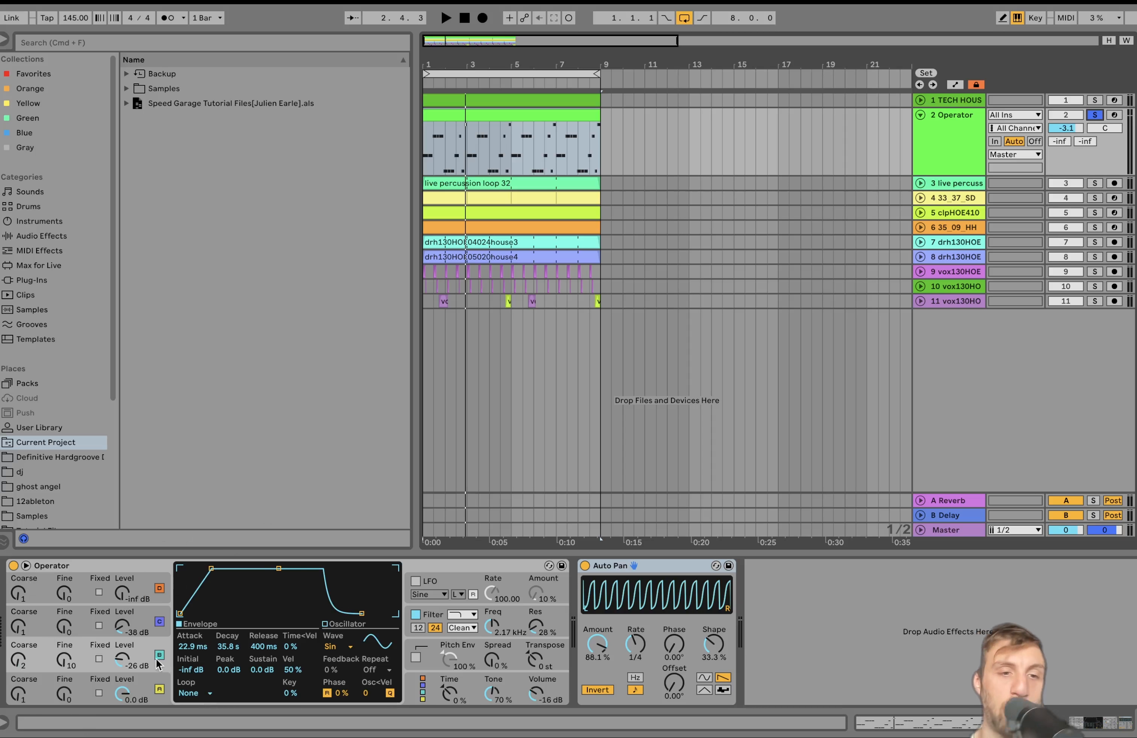
pyautogui.click(137, 655)
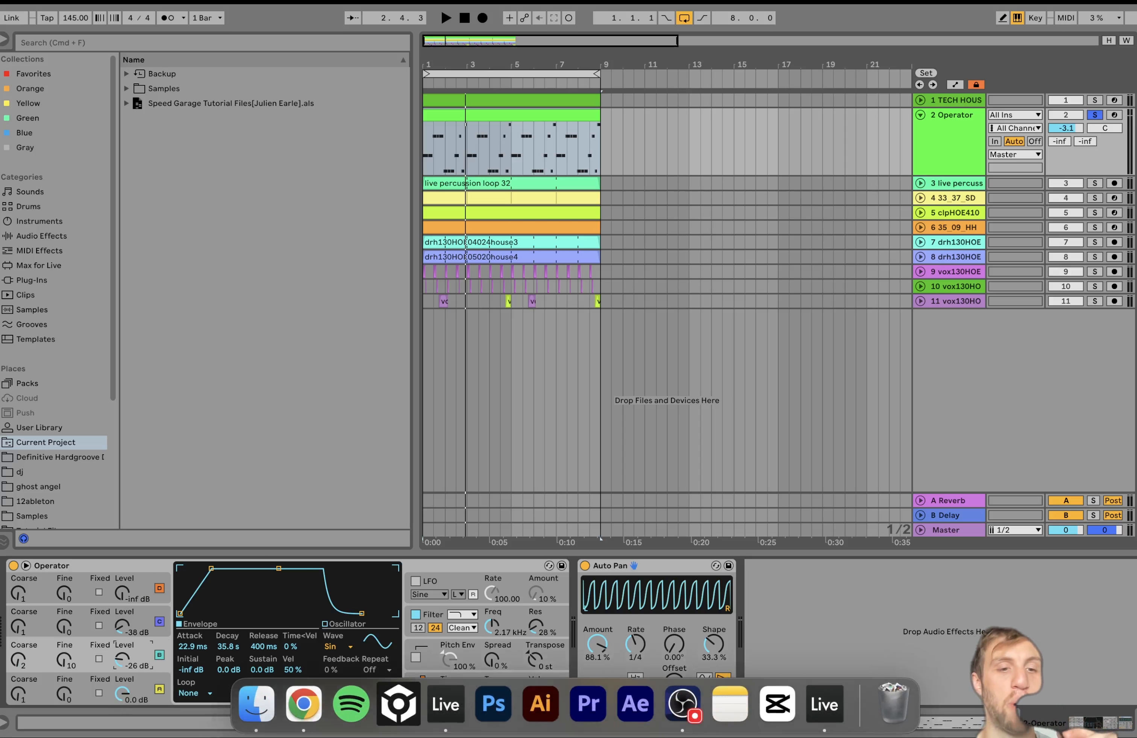
pyautogui.click(137, 690)
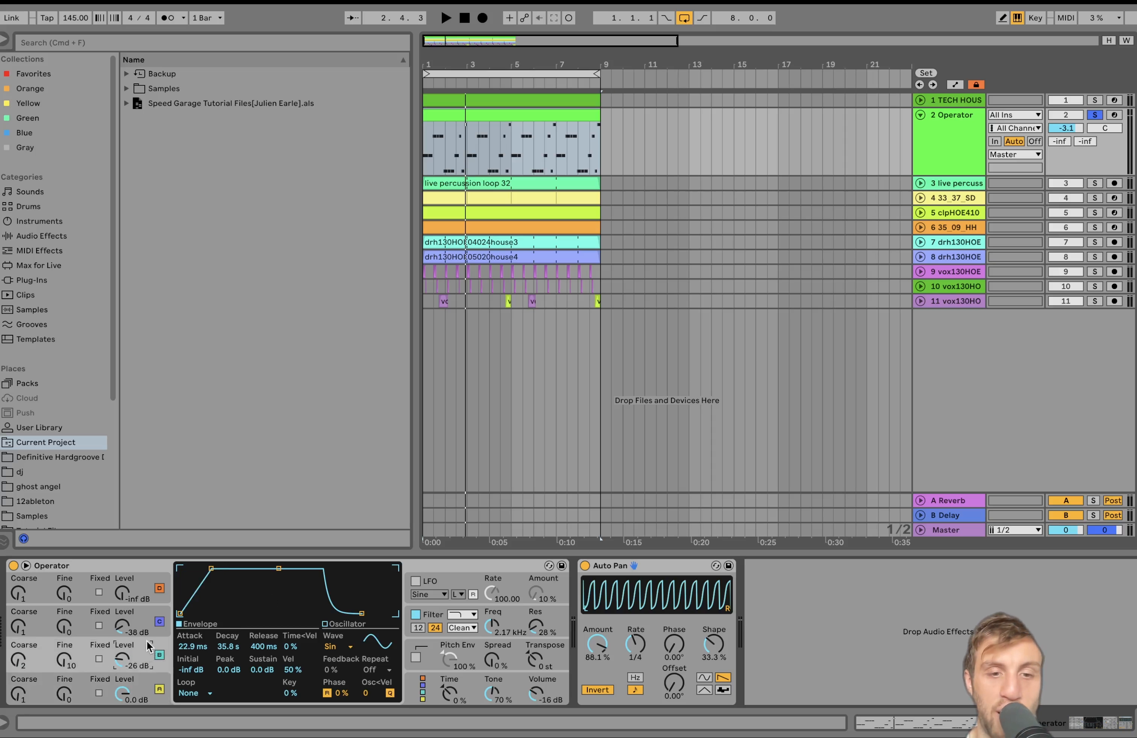
pyautogui.click(145, 630)
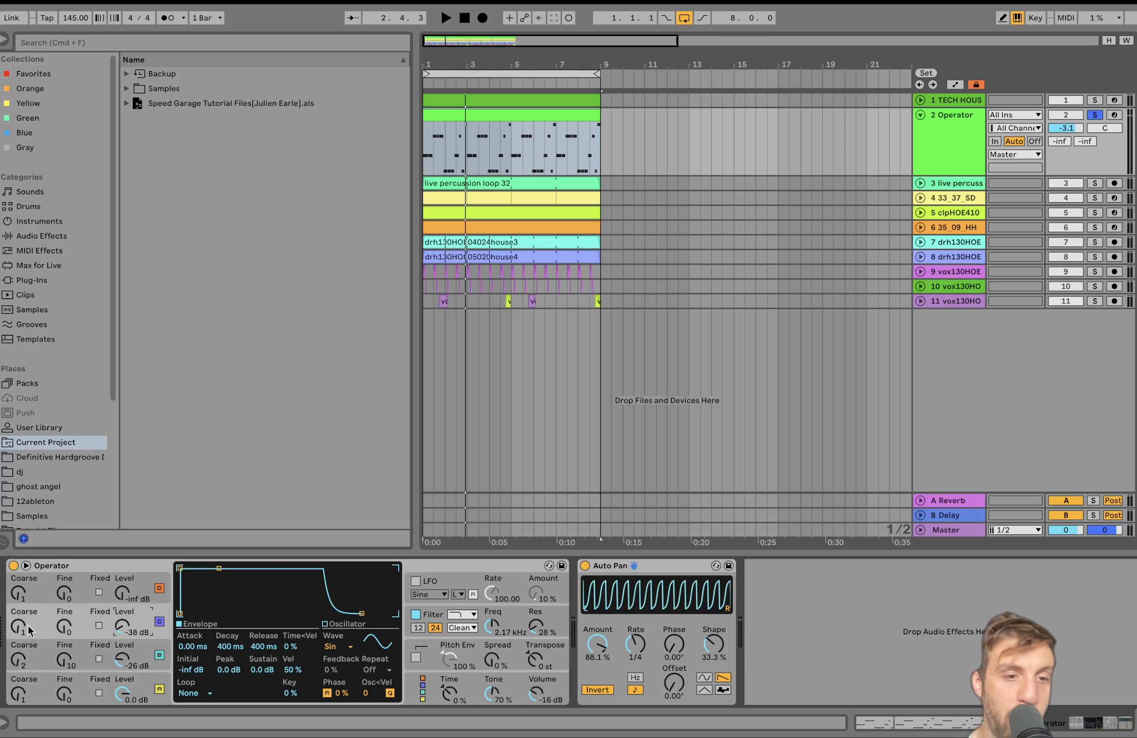
pyautogui.click(22, 652)
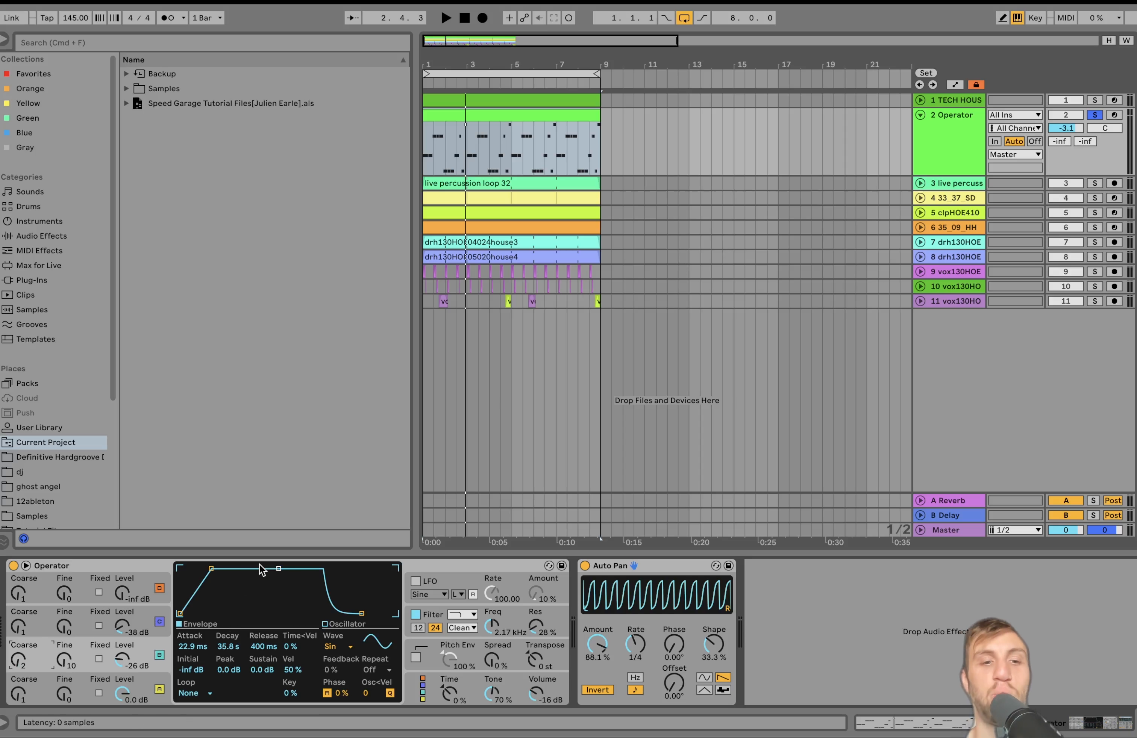
# - Try an attack of 0.00 ms on oscillator B during playback, undo it, and play the bass for comparison
pyautogui.moveTo(194, 649); pyautogui.dragTo(193, 693)
pyautogui.press('space')
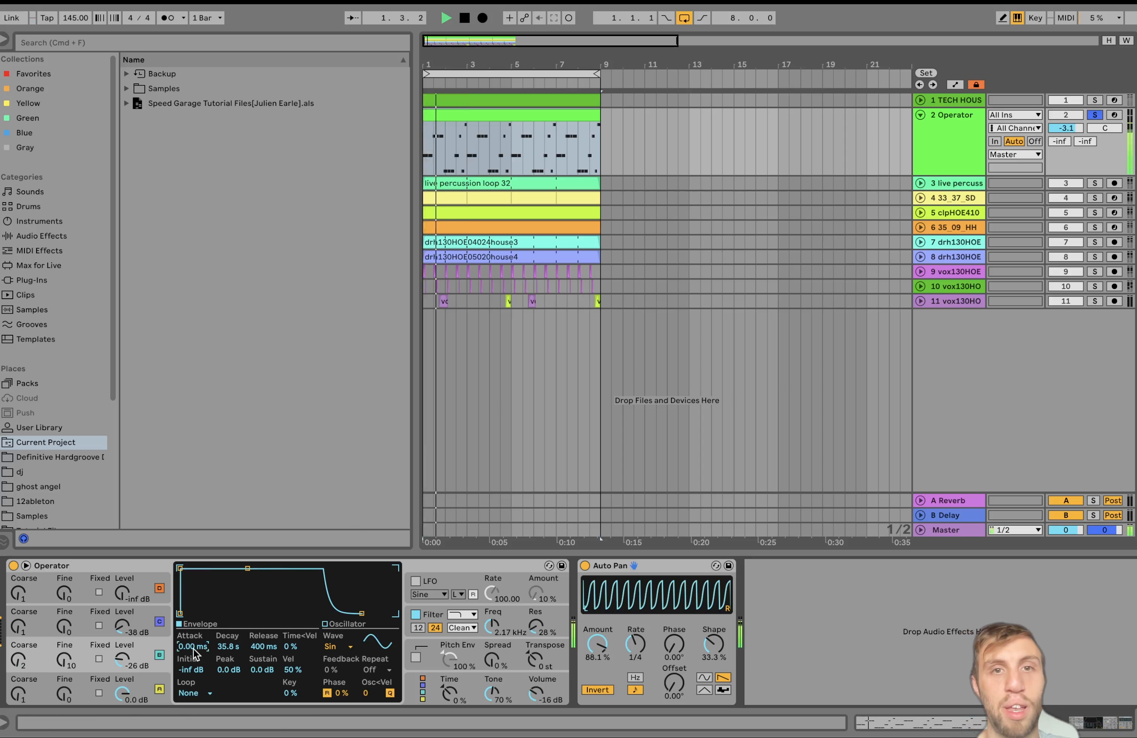
pyautogui.press('super+z')
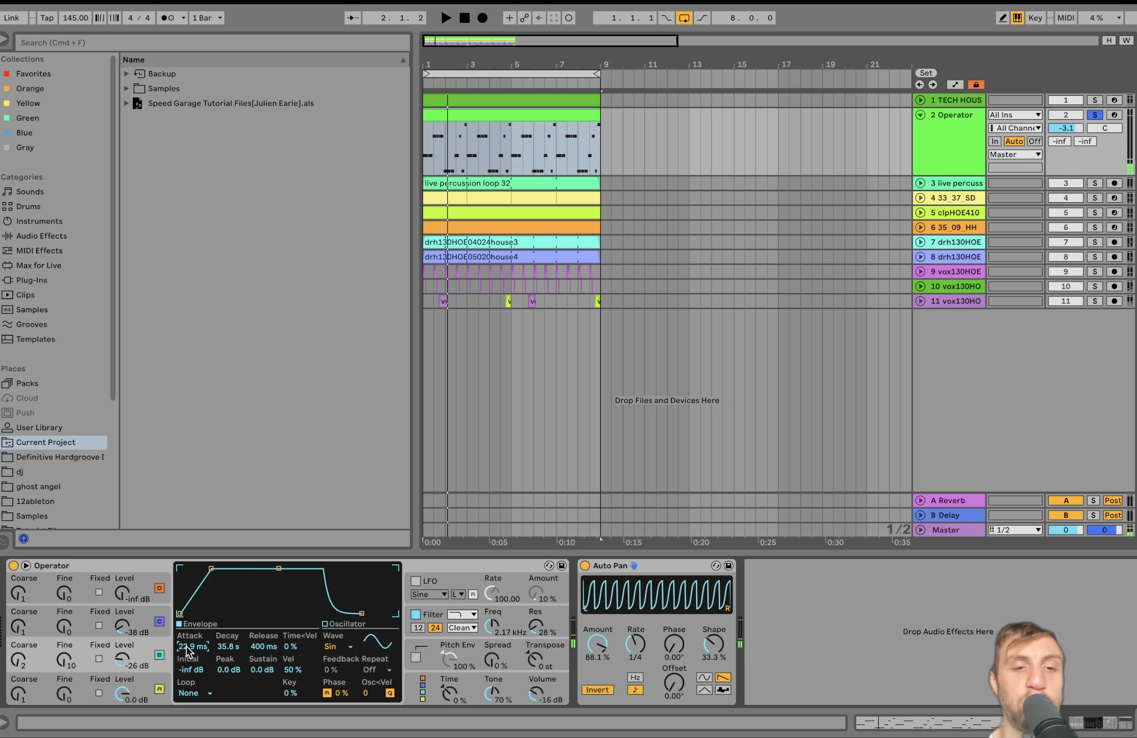
pyautogui.press('space')
pyautogui.press('space')
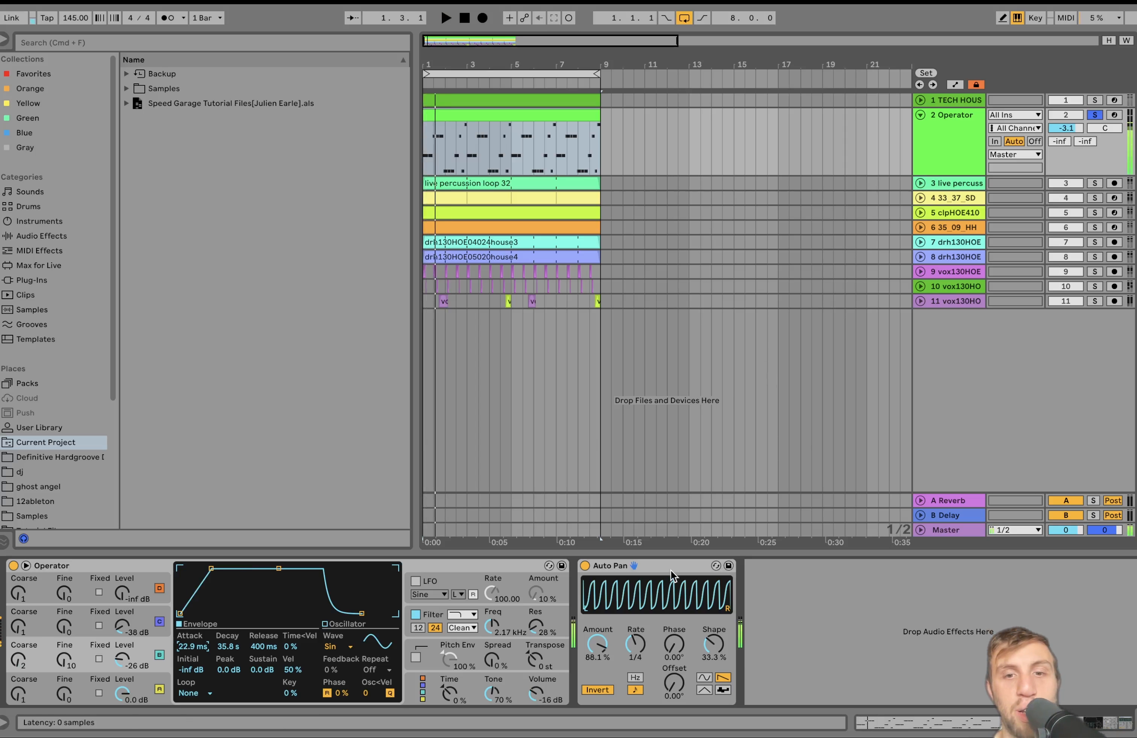
# - Turn off the Auto Pan effect on the Operator track and play the bass without it
pyautogui.click(584, 566)
pyautogui.press('space')
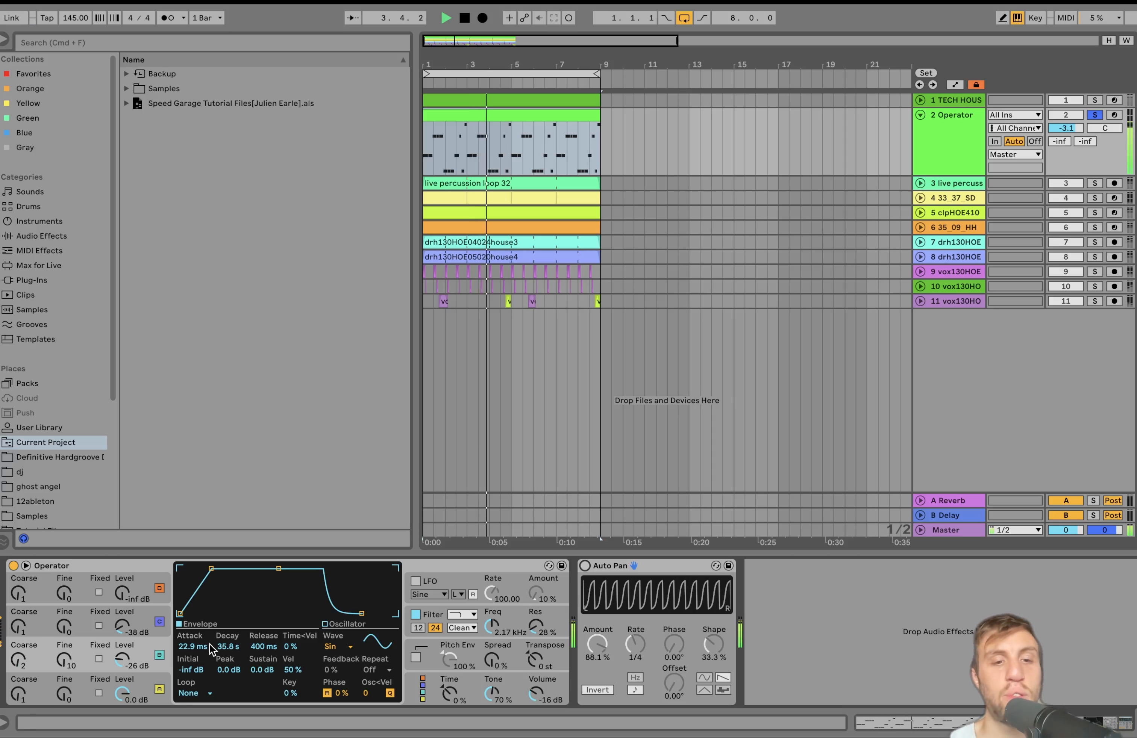
# - Try an attack of 331 ms and a level of -16 dB on oscillator B during playback, and undo both changes
pyautogui.press('space')
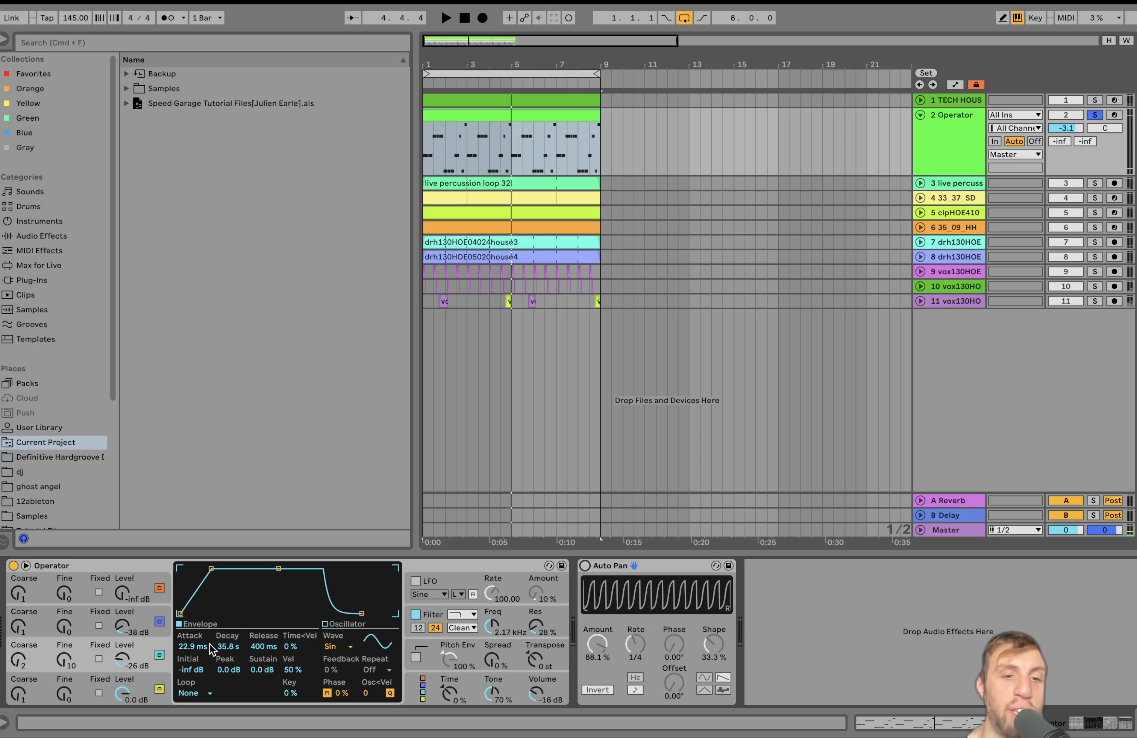
pyautogui.moveTo(210, 644); pyautogui.dragTo(203, 653)
pyautogui.press('space')
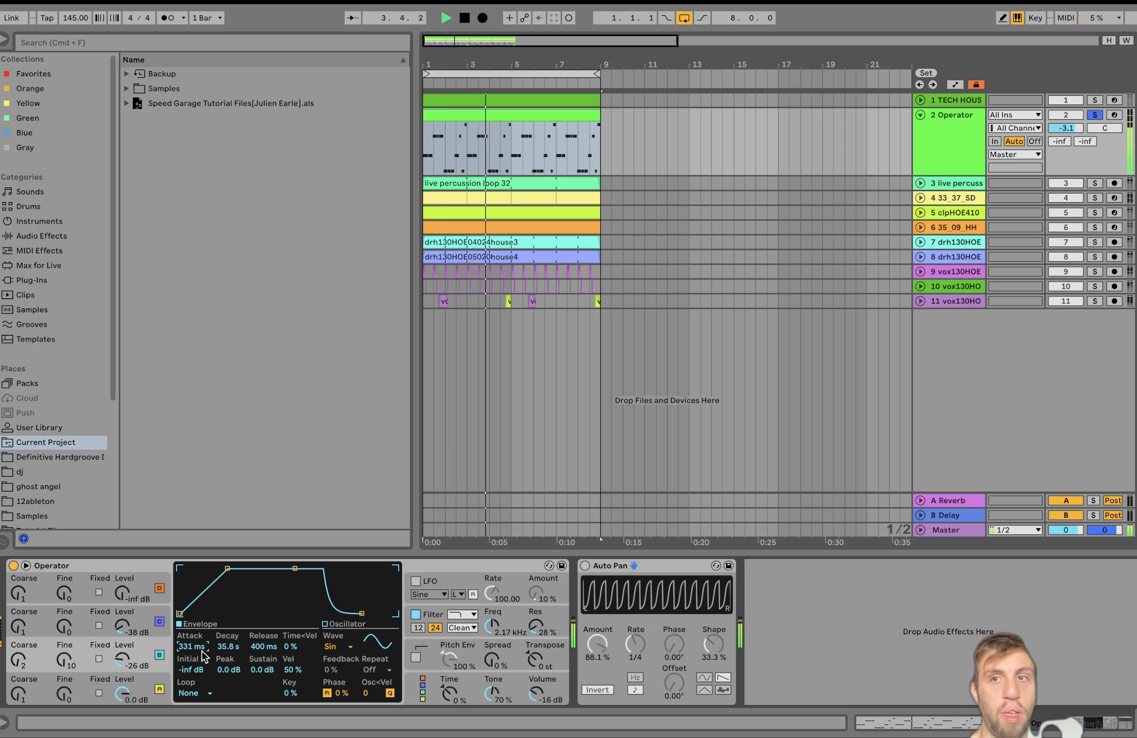
pyautogui.moveTo(122, 661); pyautogui.dragTo(122, 644)
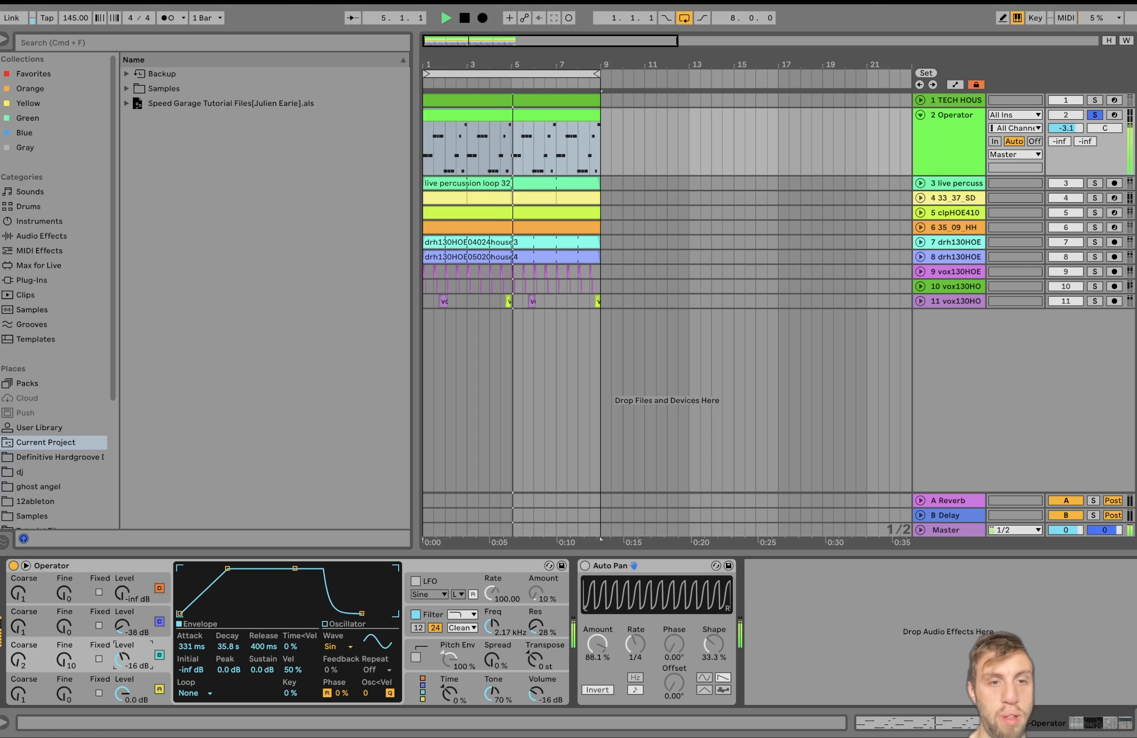
pyautogui.press('space')
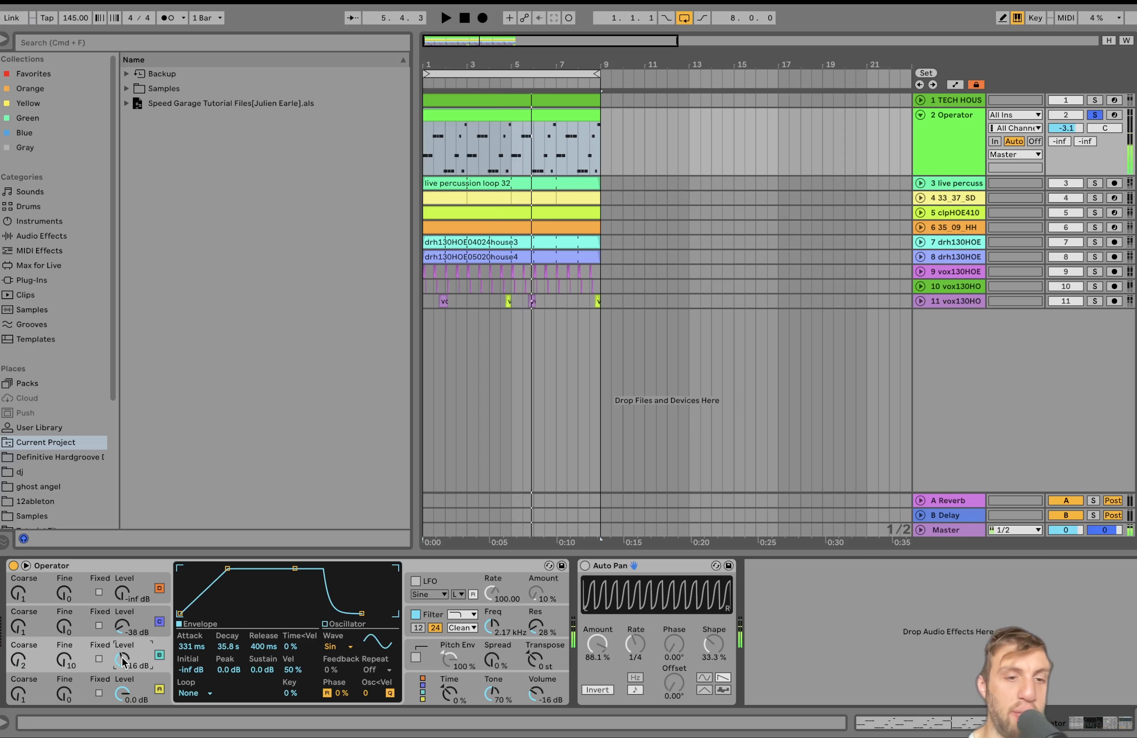
pyautogui.press('super+z')
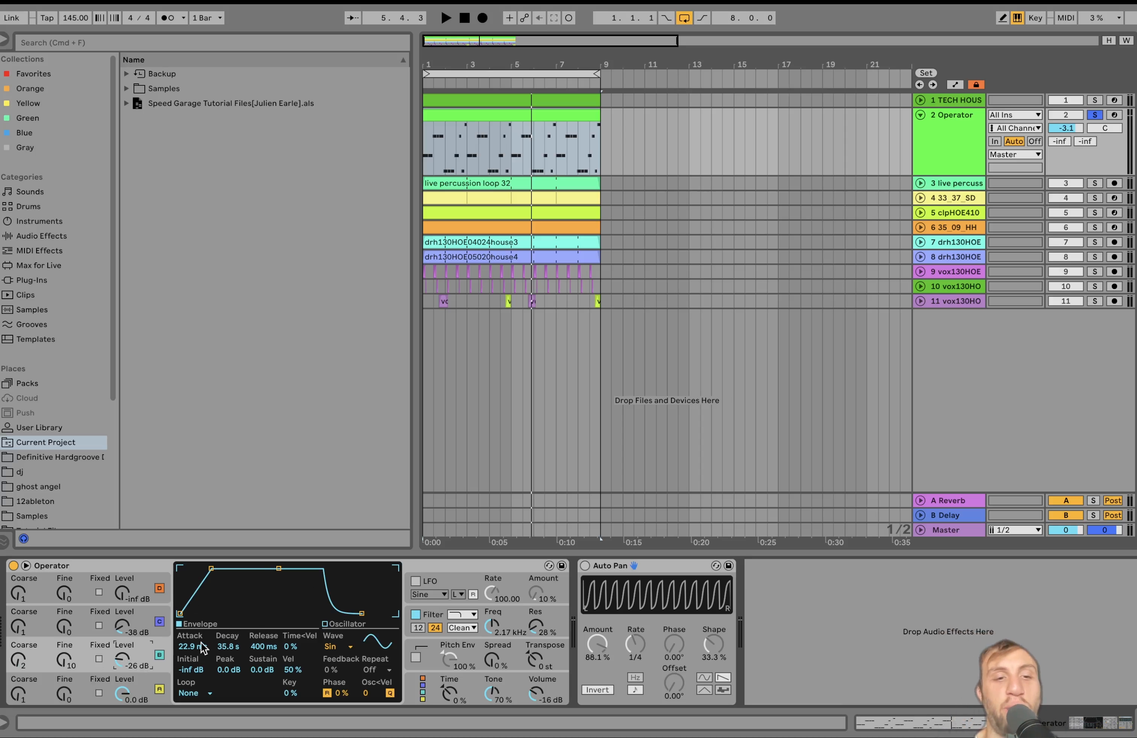
# - Display the settings of Operator's oscillator C and play the soloed bass to hear its contribution
pyautogui.click(140, 621)
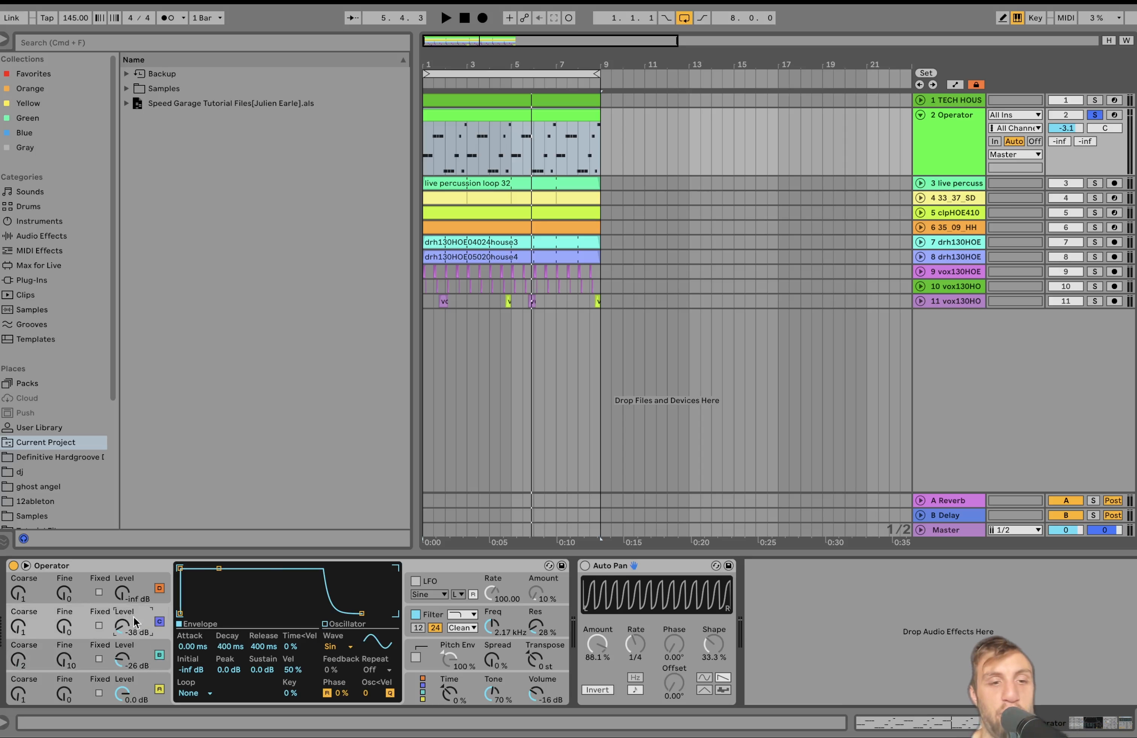
pyautogui.press('space')
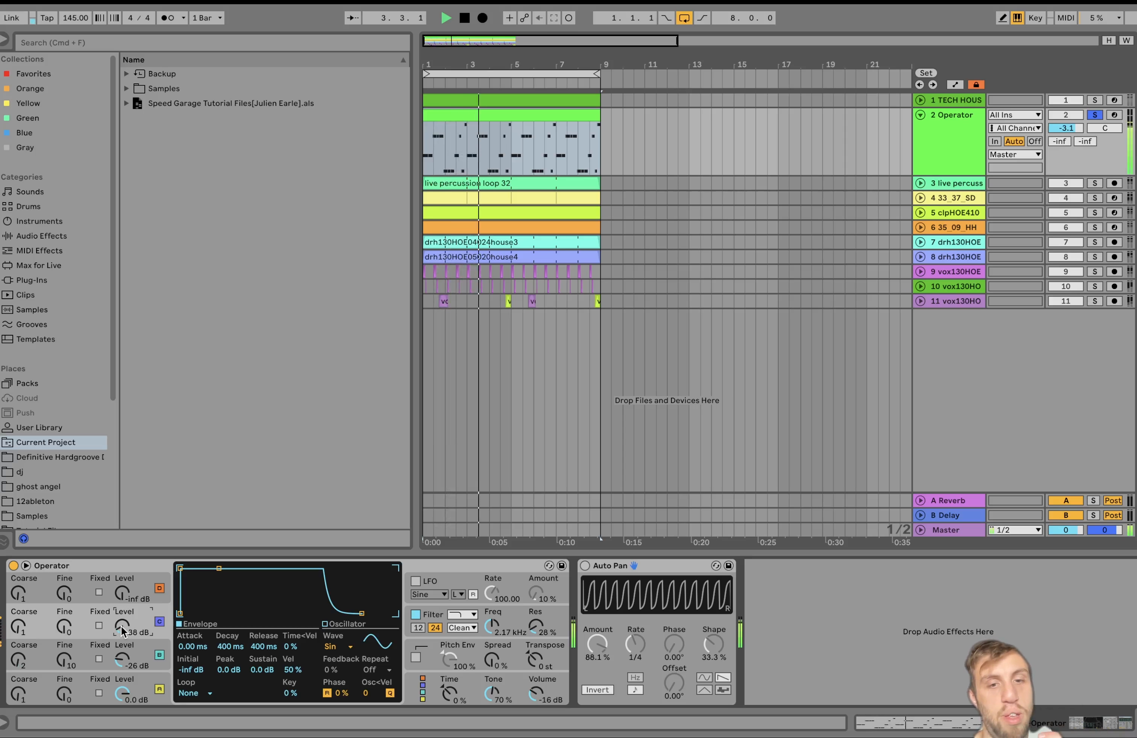
pyautogui.press('space')
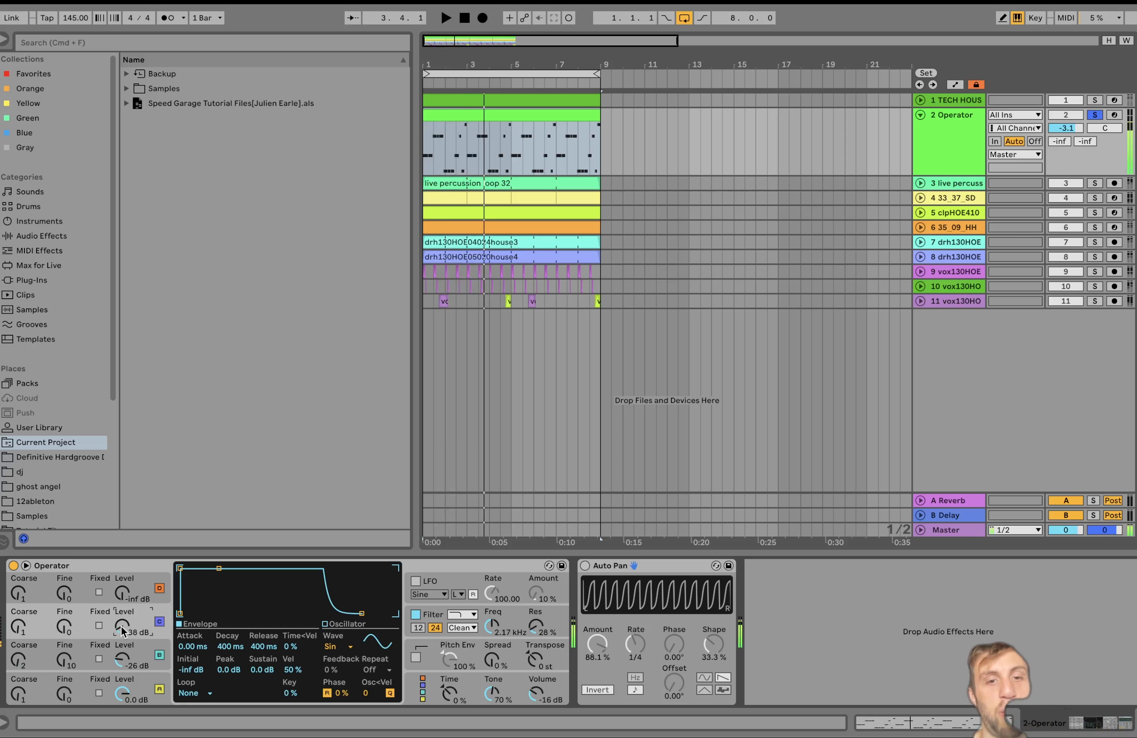
# - Turn off Operator's filter, play the bass without it, and turn the filter back on
pyautogui.click(512, 624)
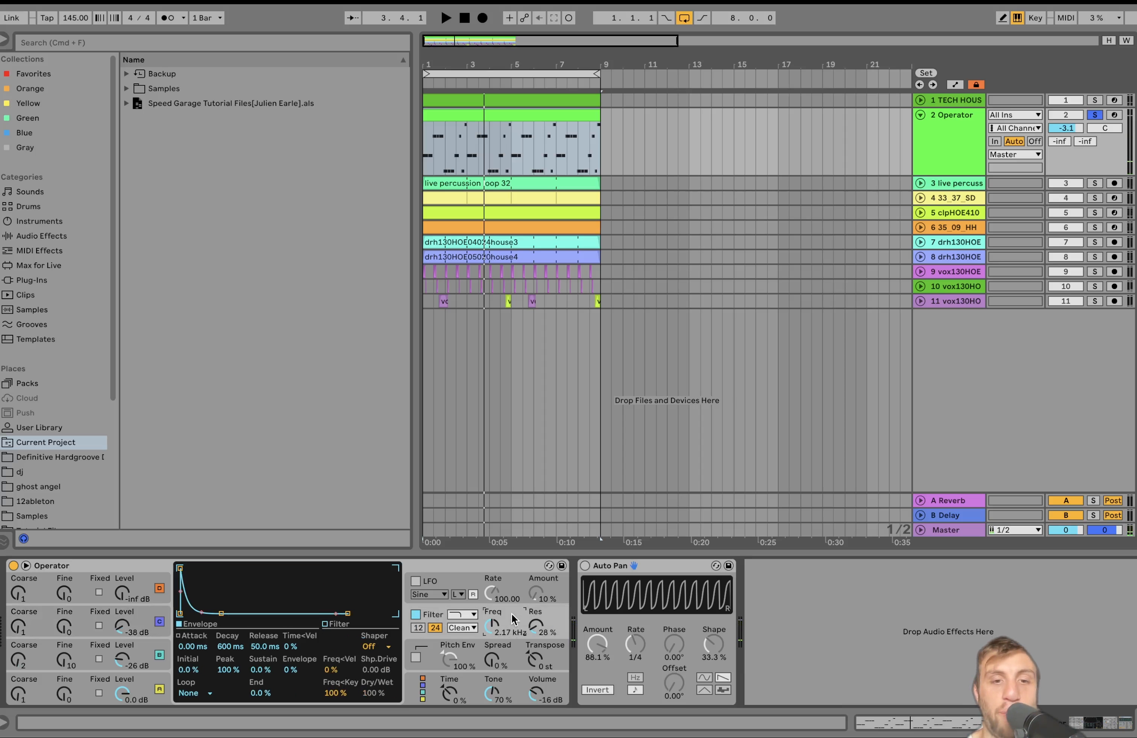
pyautogui.click(415, 616)
pyautogui.press('space')
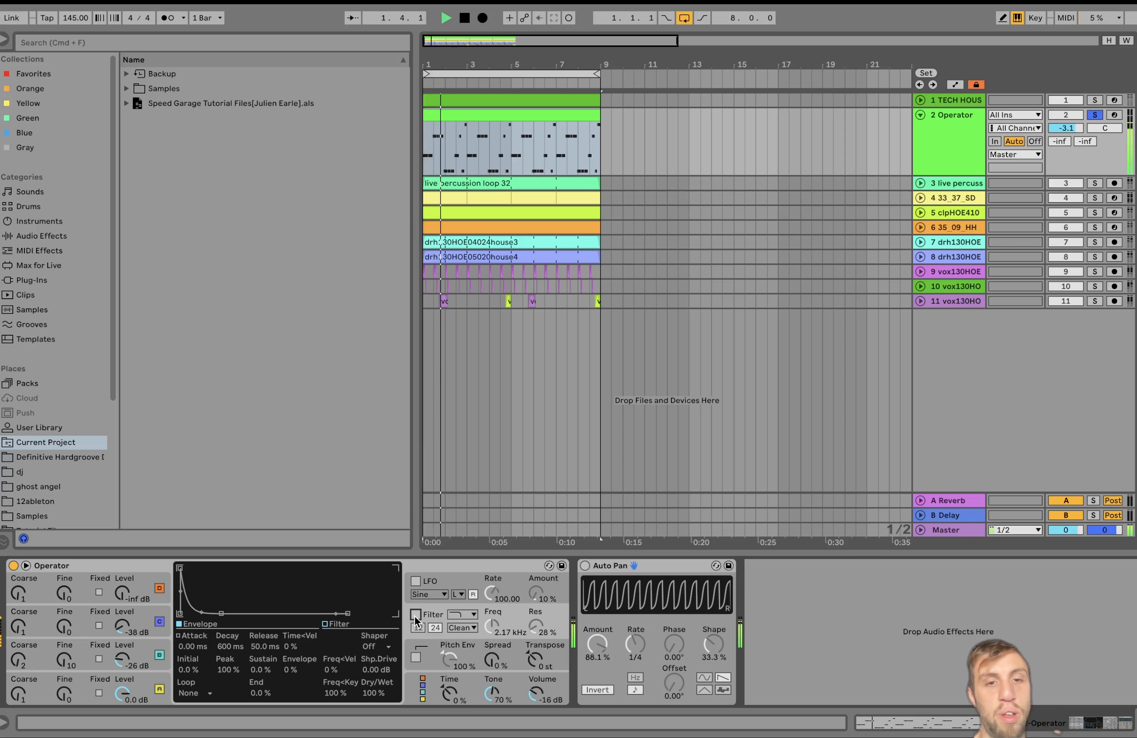
pyautogui.click(415, 615)
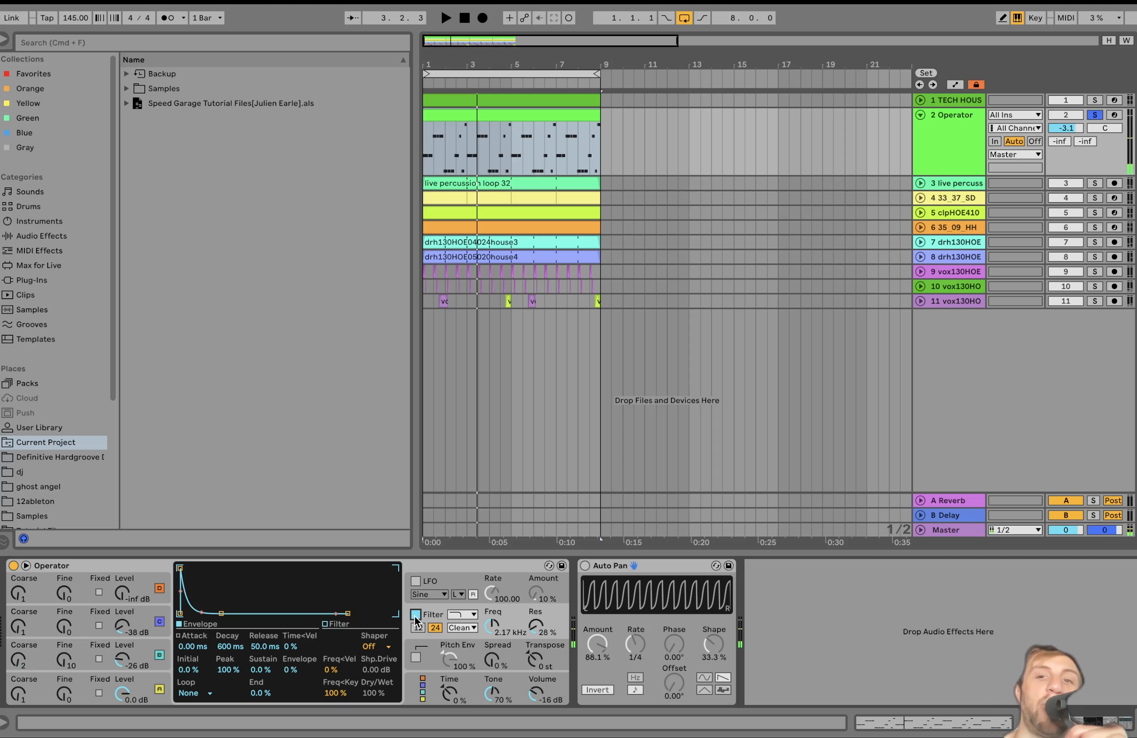
# - Play the bass briefly without Auto Pan, stop playback, and turn the Auto Pan effect back on
pyautogui.press('space')
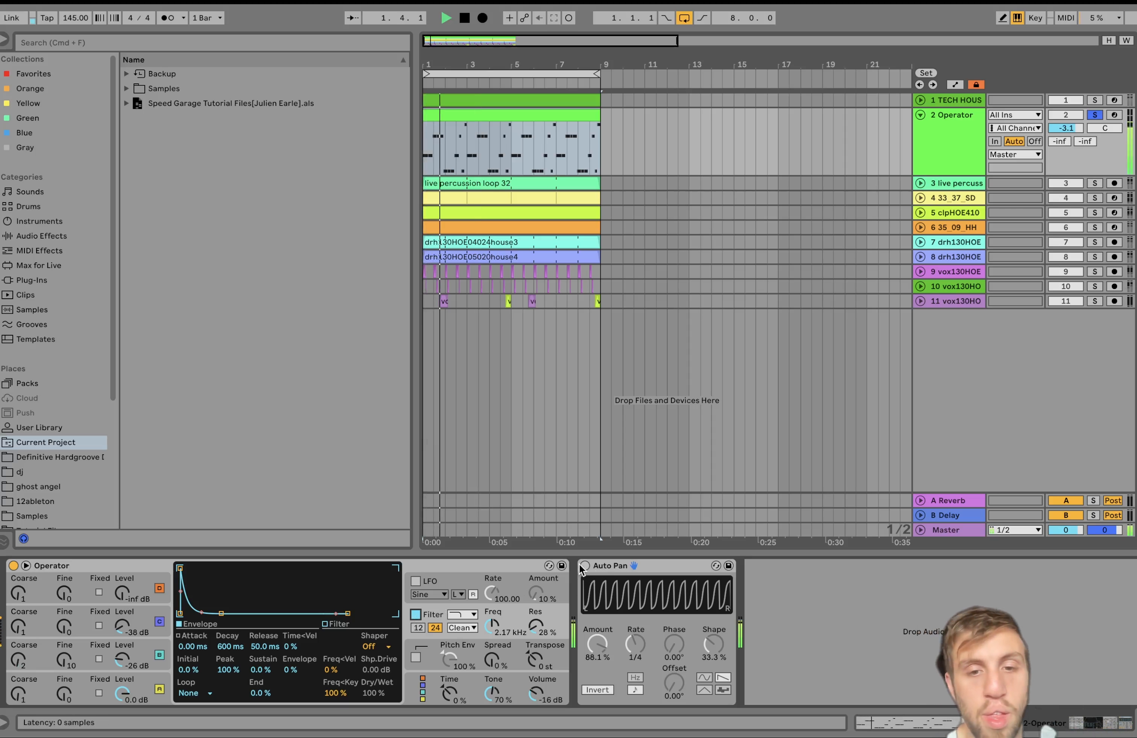
pyautogui.press('space')
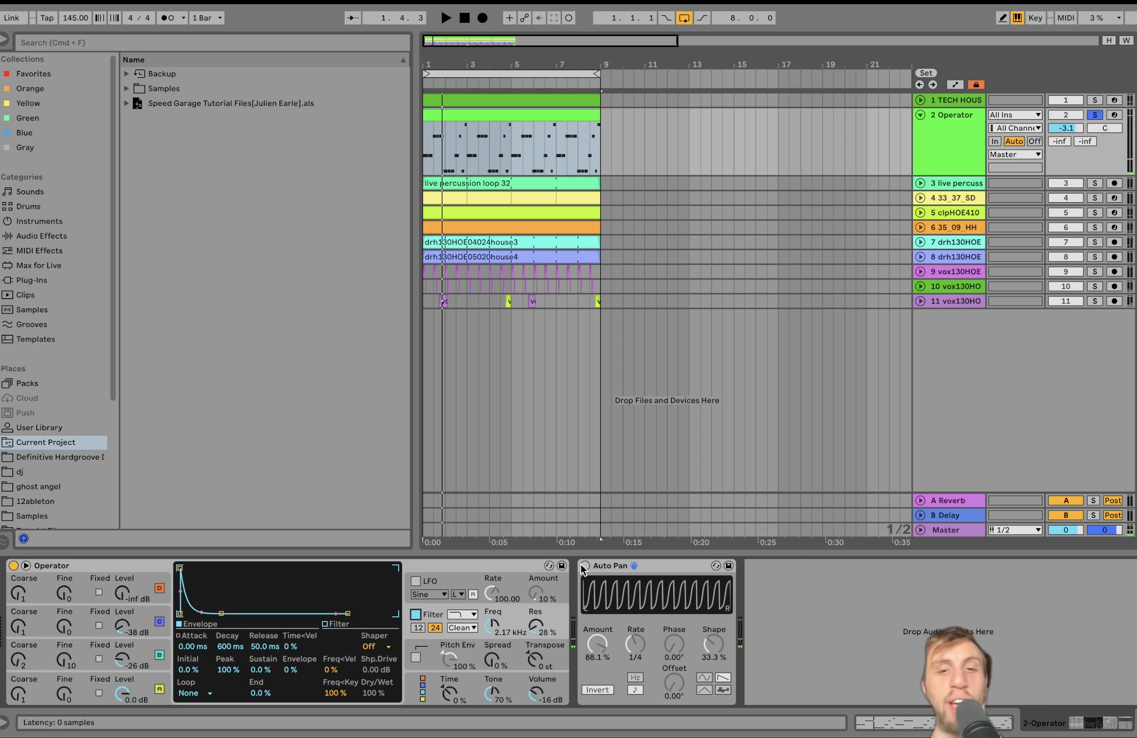
pyautogui.click(585, 565)
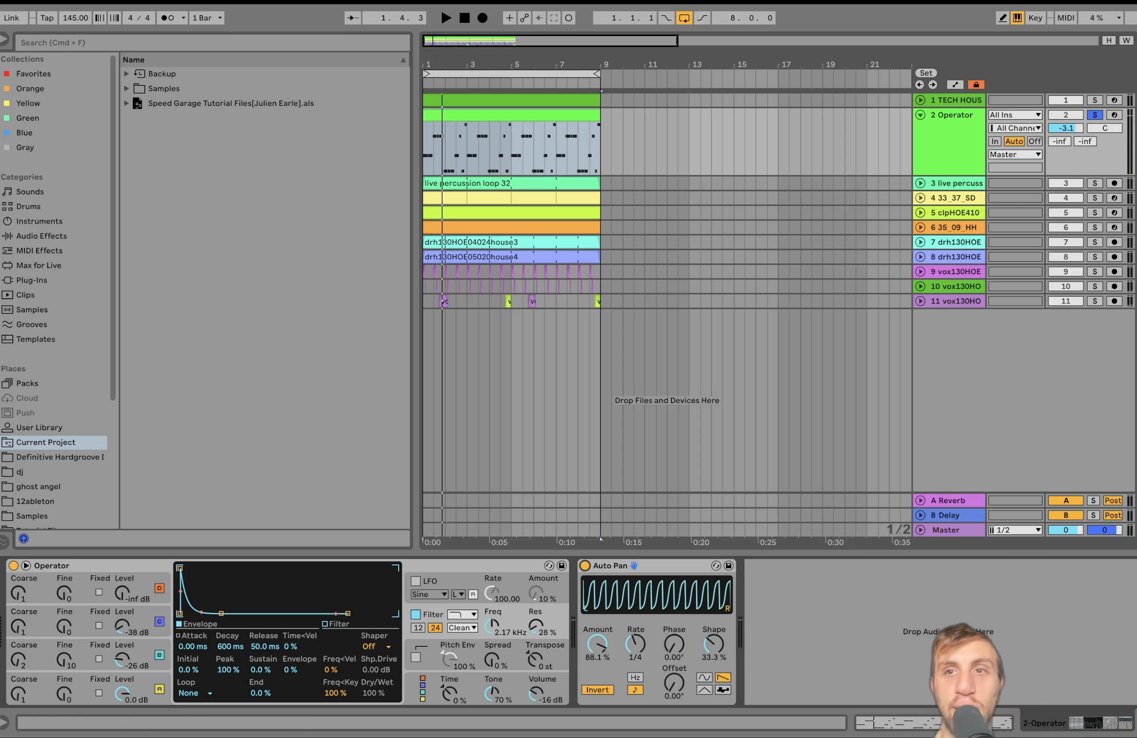
# - Play the kick track soloed together with the Operator bass, and clear both solos to hear the full loop
pyautogui.click(1096, 101)
pyautogui.press('space')
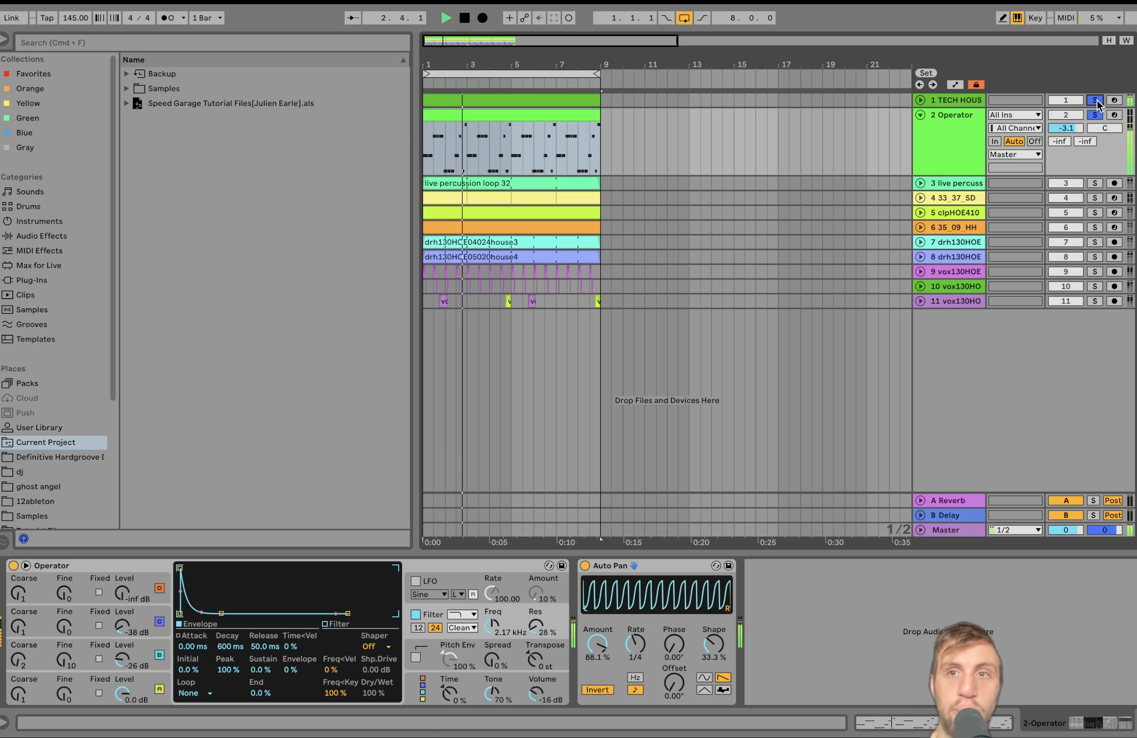
pyautogui.click(1095, 113)
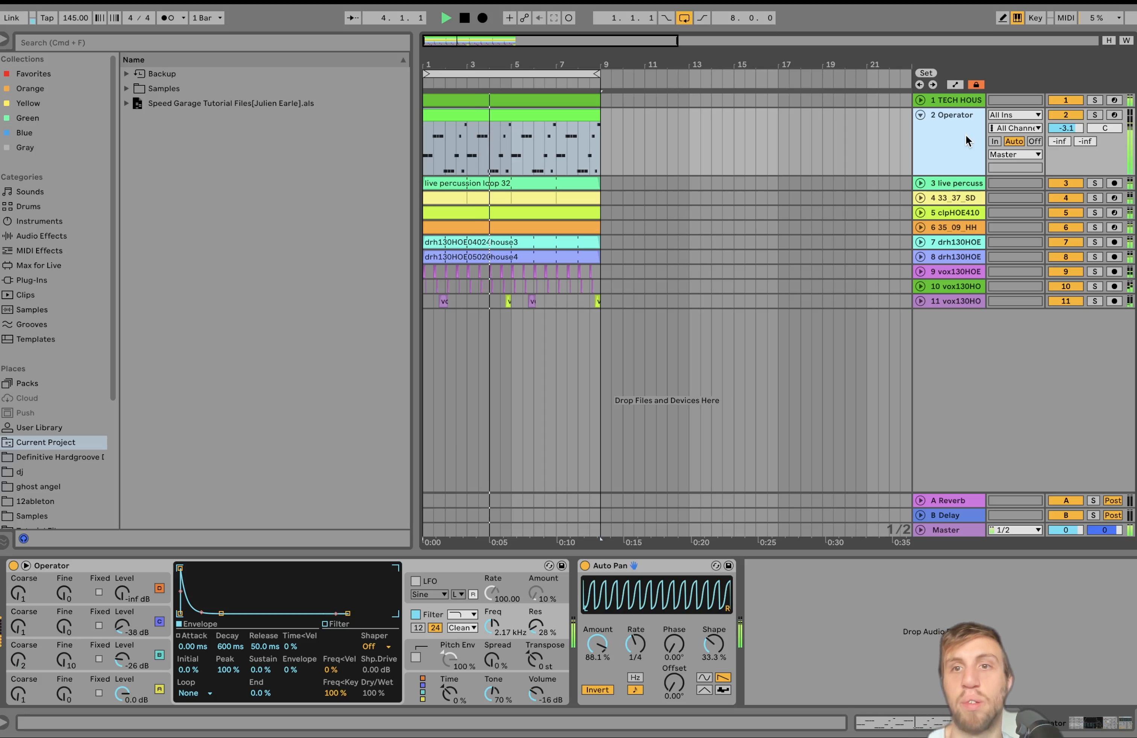
pyautogui.press('space')
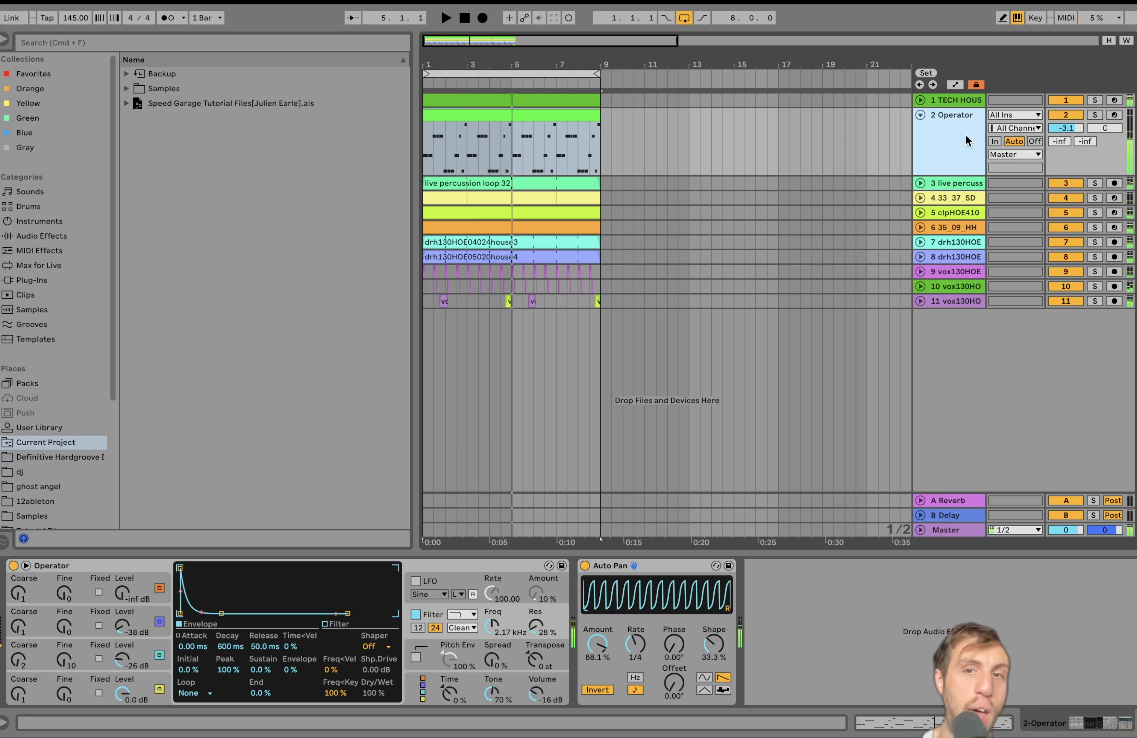
# - Unfold the live percussion loop track, solo it, and play it on its own
pyautogui.click(920, 183)
pyautogui.click(945, 189)
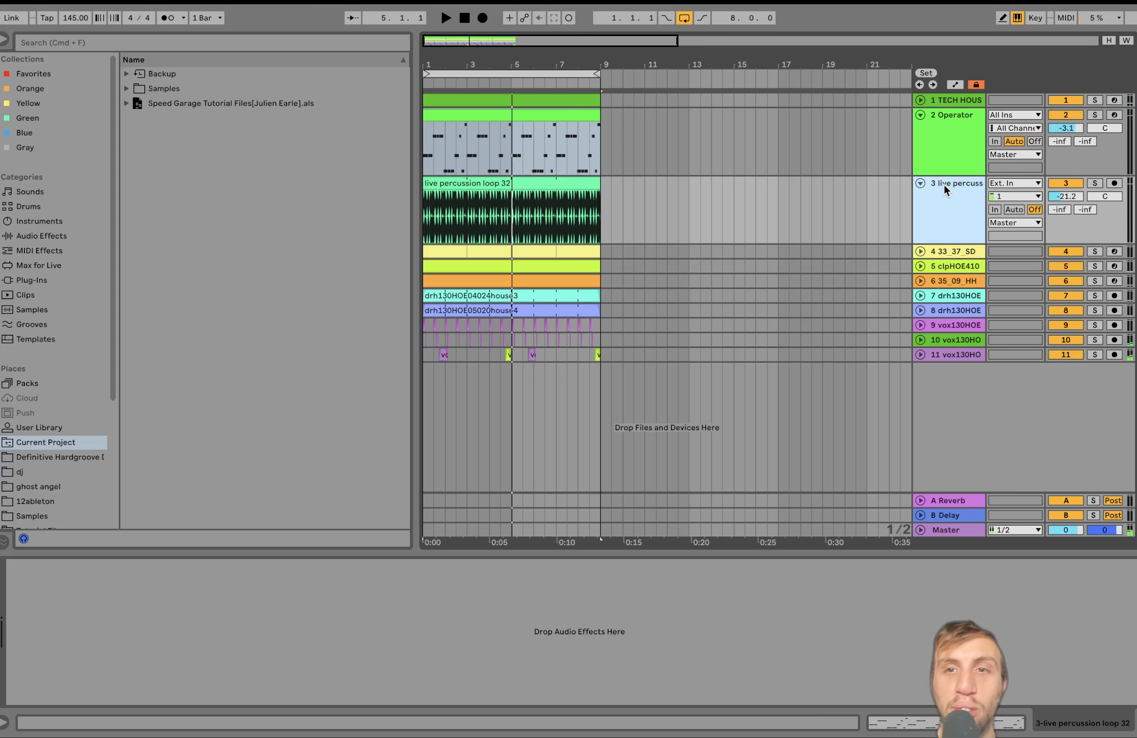
pyautogui.click(1094, 183)
pyautogui.press('space')
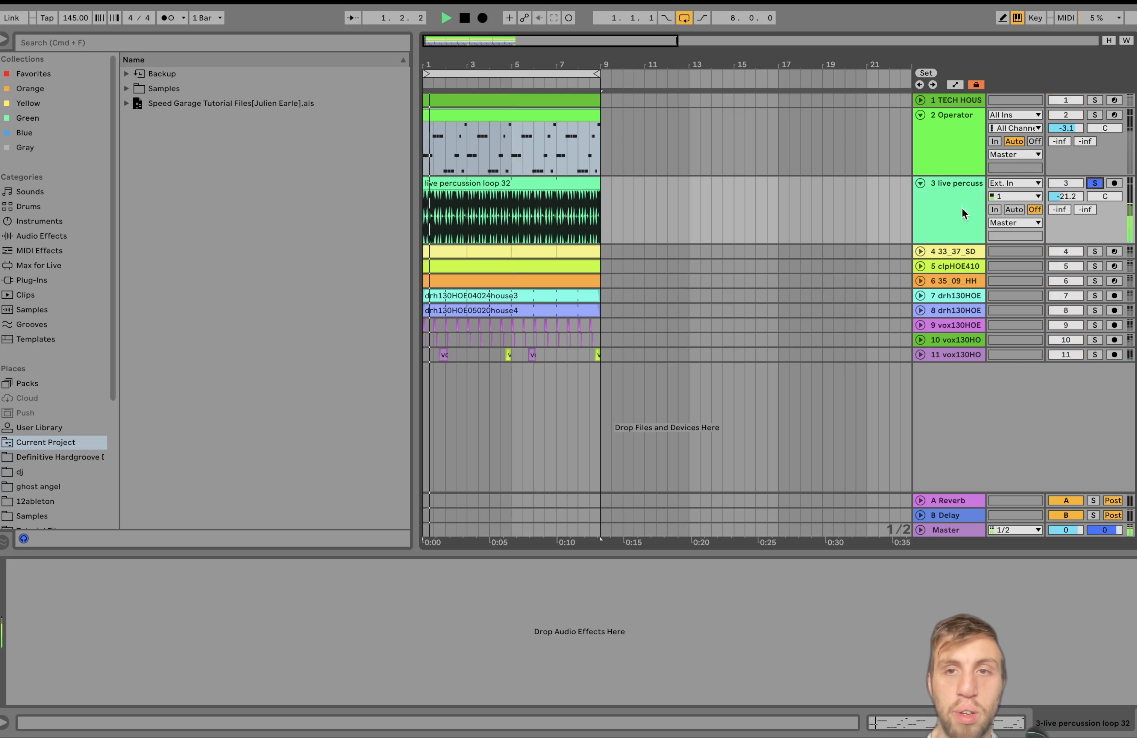
pyautogui.click(940, 212)
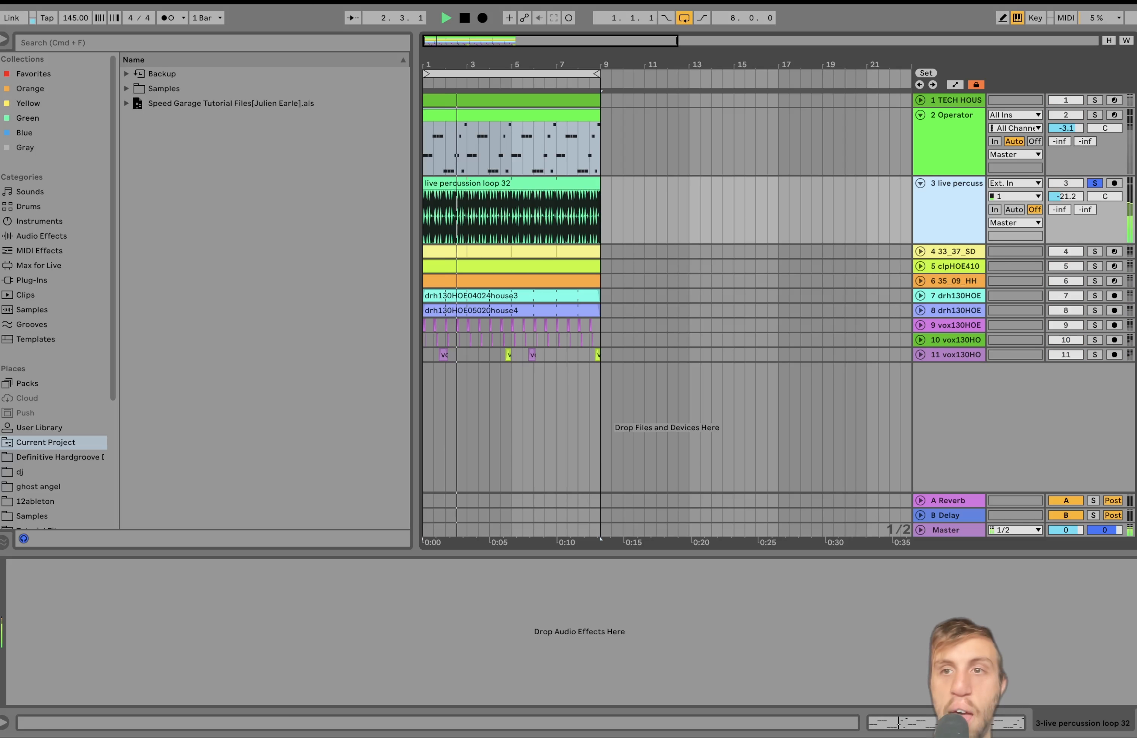
# - Clear the percussion loop's solo and compare the full loop with that track muted and unmuted
pyautogui.click(1095, 183)
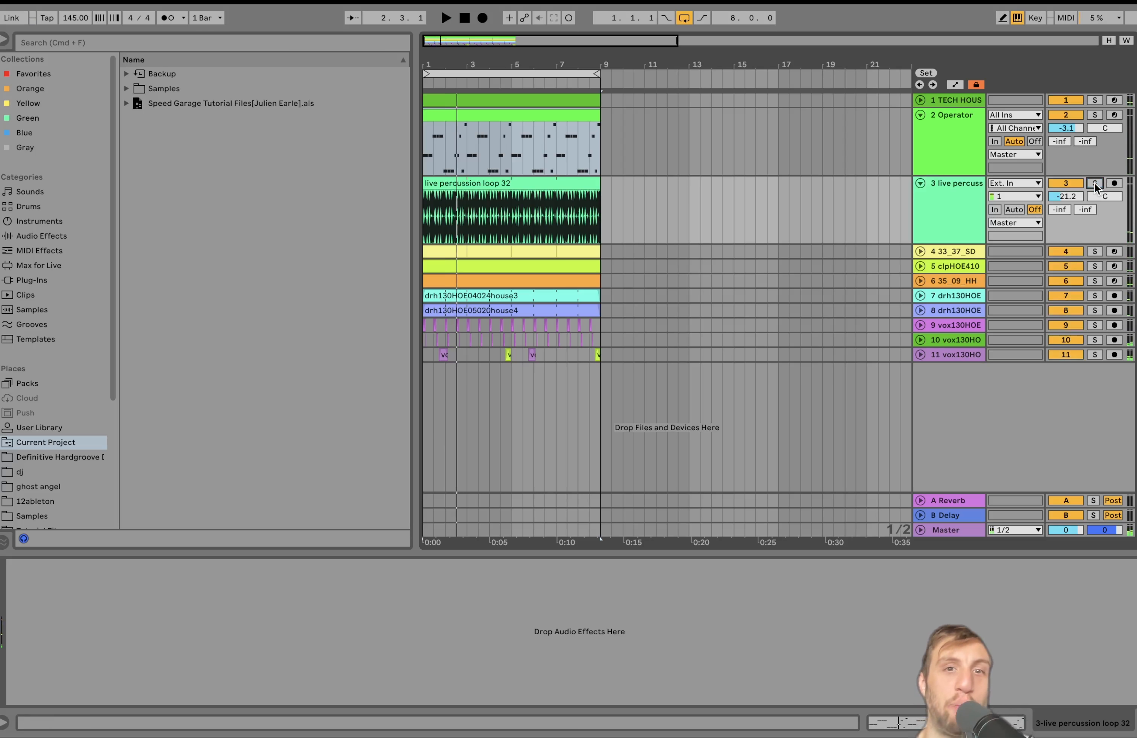
pyautogui.click(978, 209)
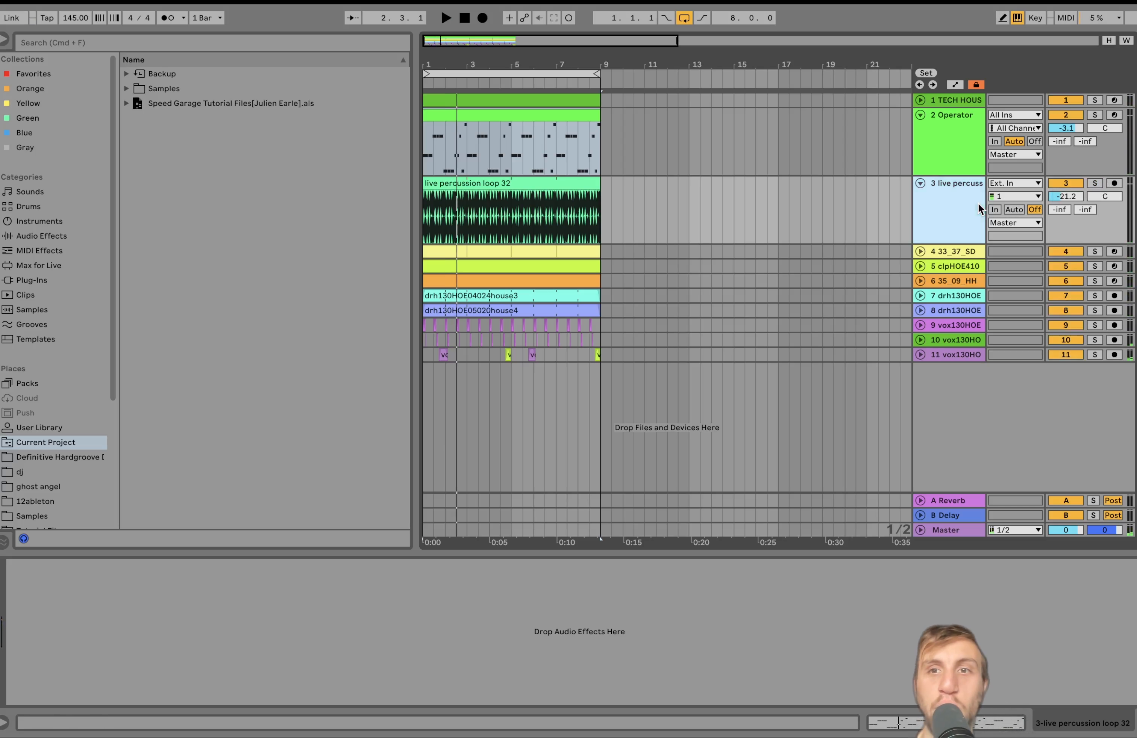
pyautogui.click(1062, 185)
pyautogui.press('space')
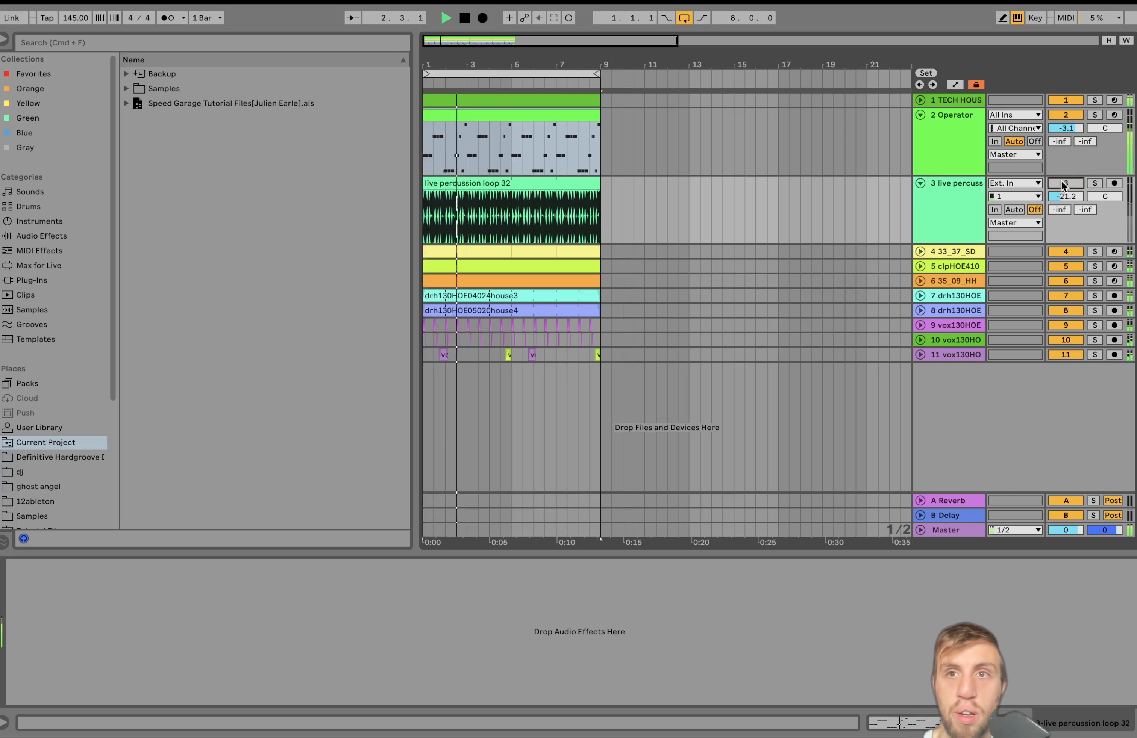
pyautogui.press('space')
pyautogui.press('space')
pyautogui.click(940, 212)
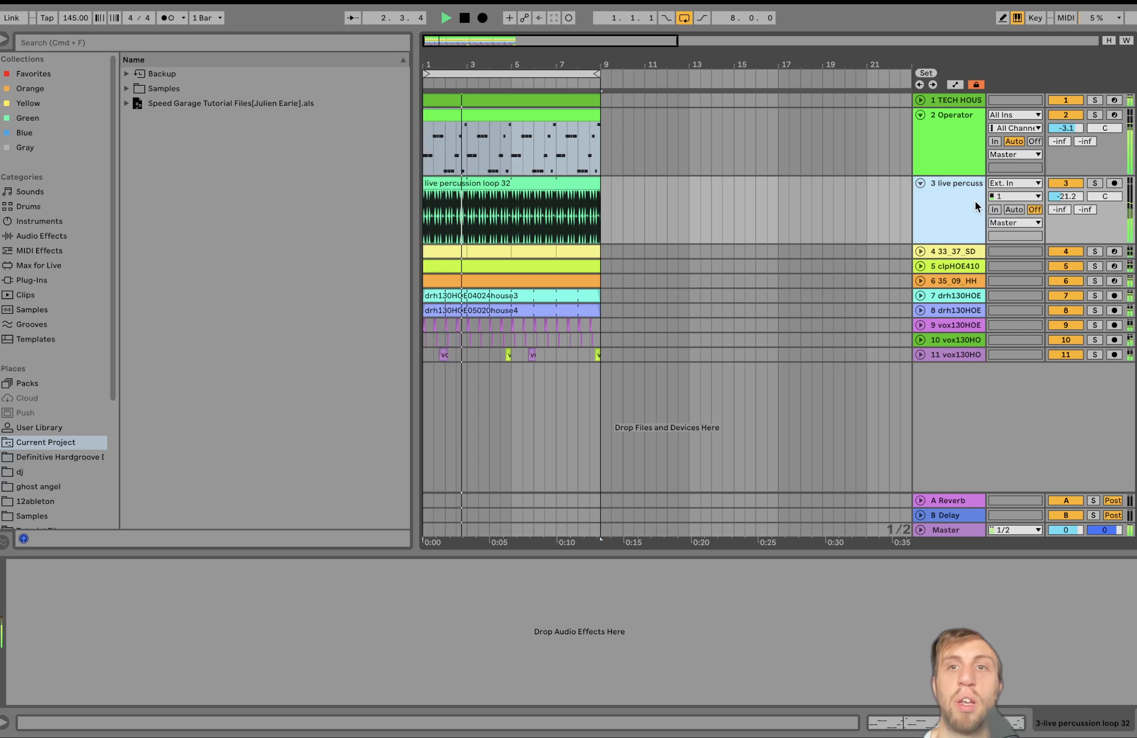
pyautogui.press('space')
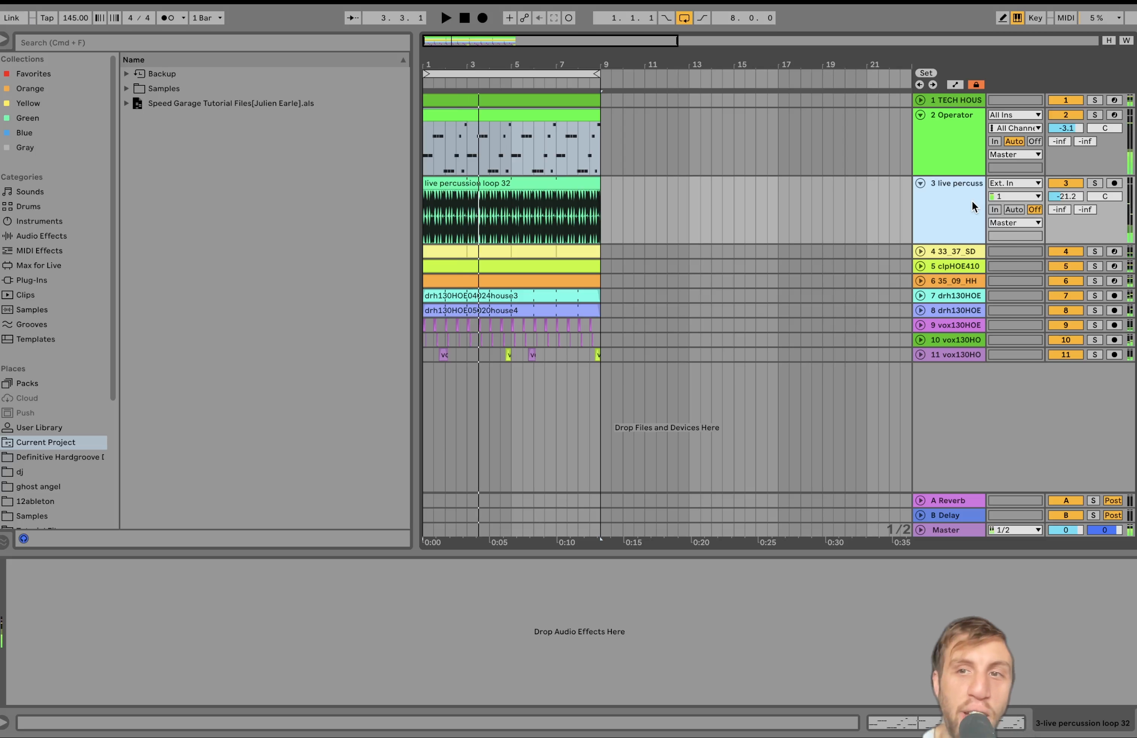
# - Solo the live percussion loop track again and play a short passage of it from the start
pyautogui.click(1091, 185)
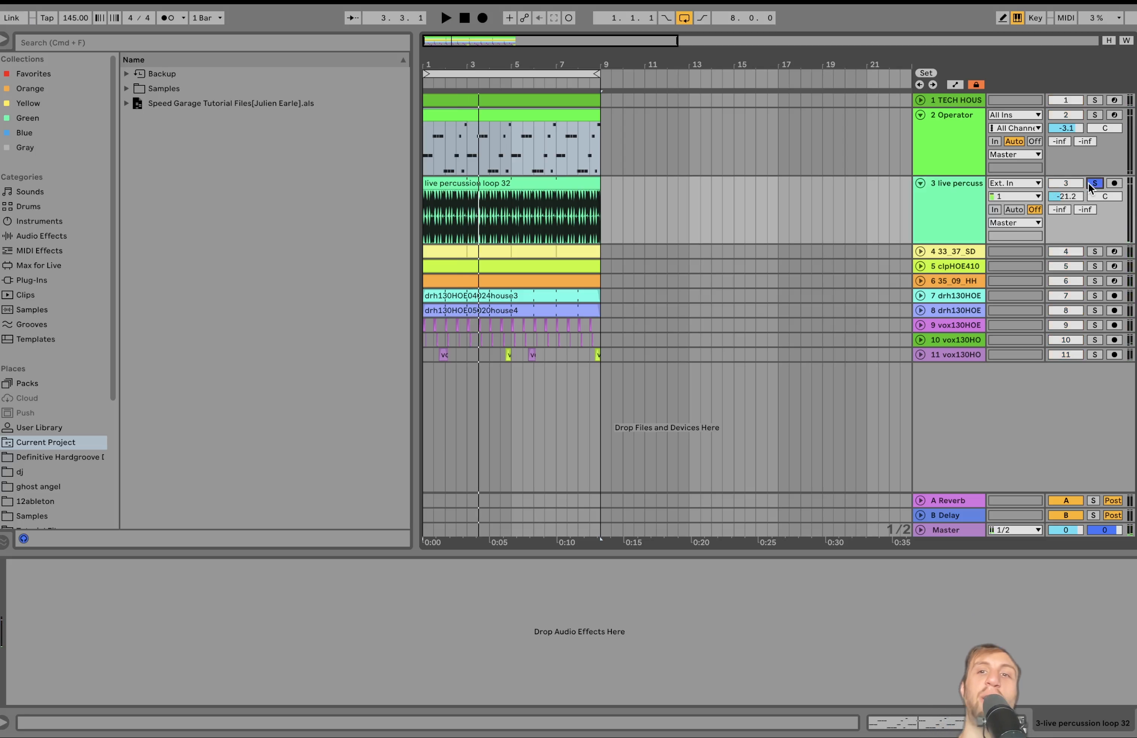
pyautogui.press('space')
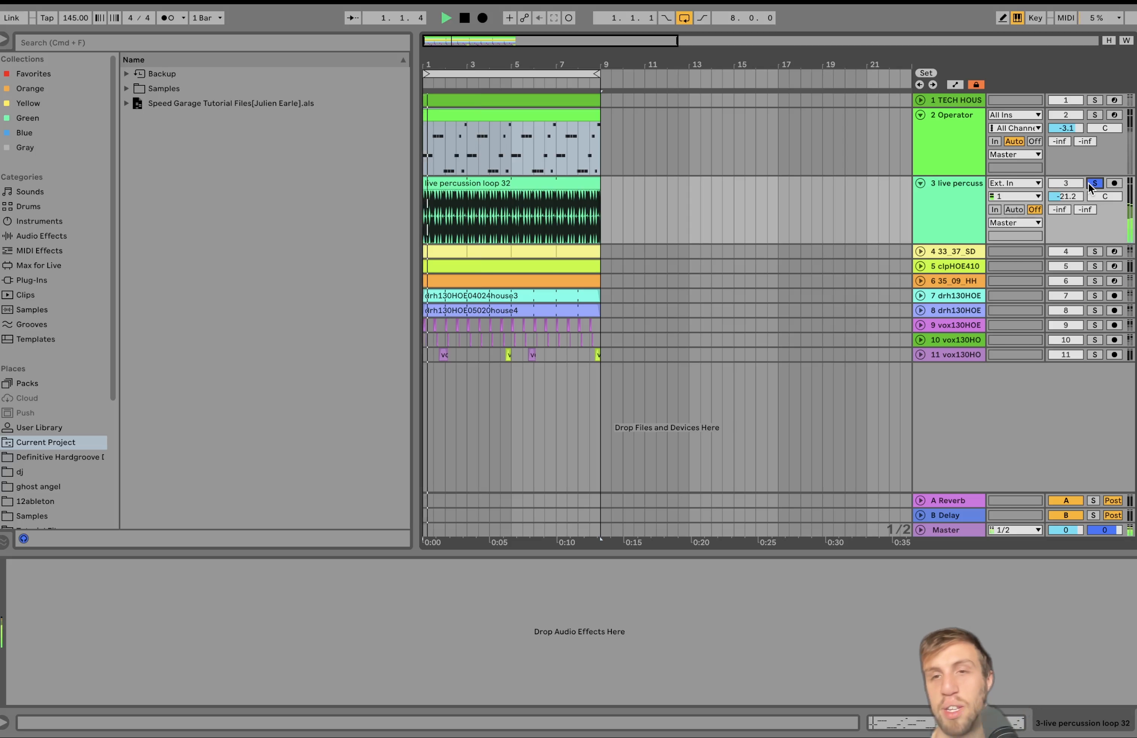
pyautogui.click(963, 199)
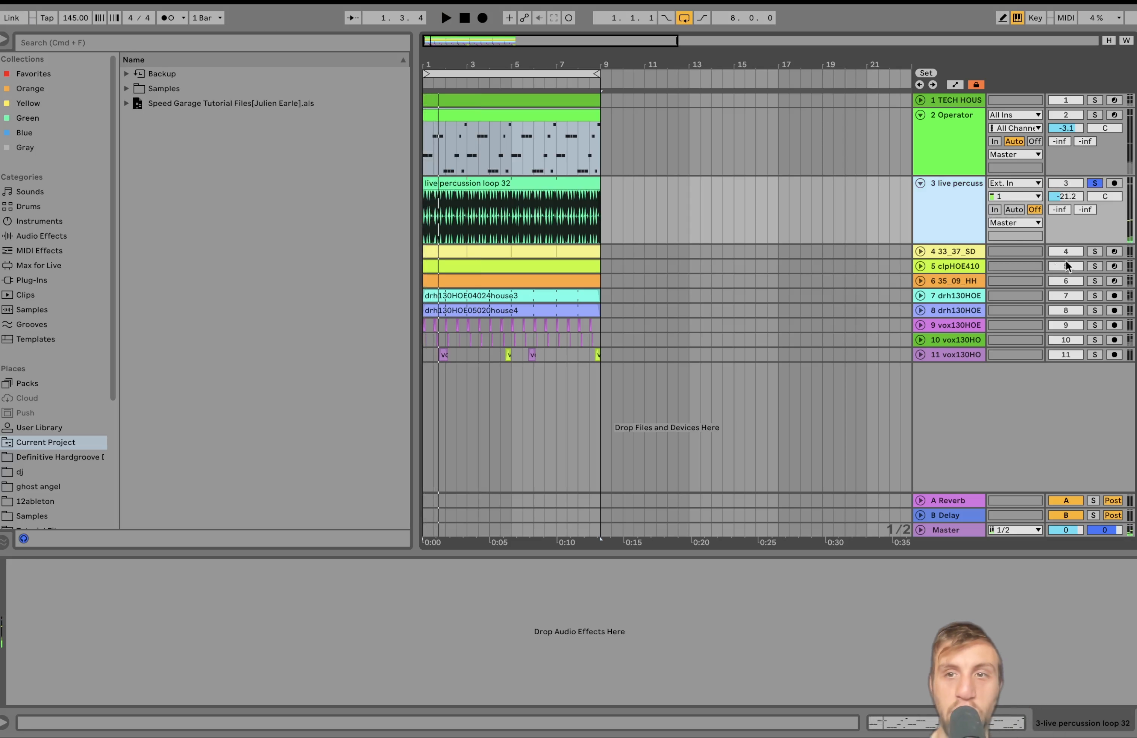
# - Solo and unfold the 33_37_SD snare track, play it, and add the 35_09_HH track to the solo
pyautogui.click(1091, 255)
pyautogui.click(955, 257)
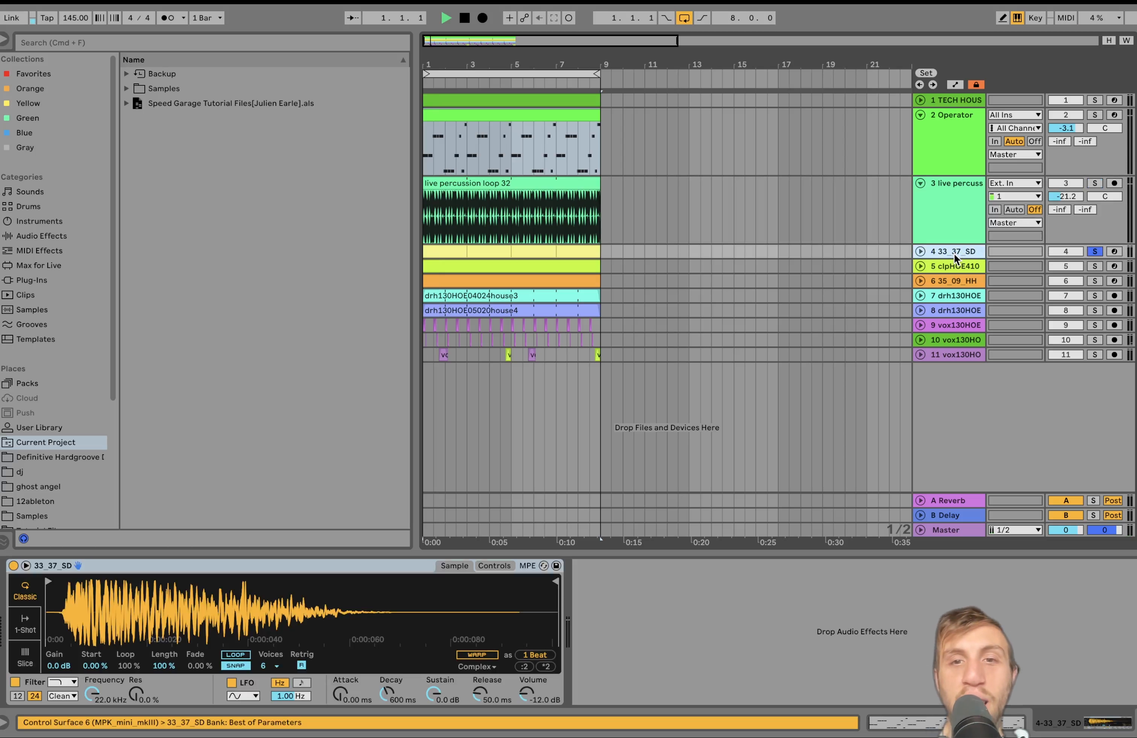
pyautogui.click(920, 252)
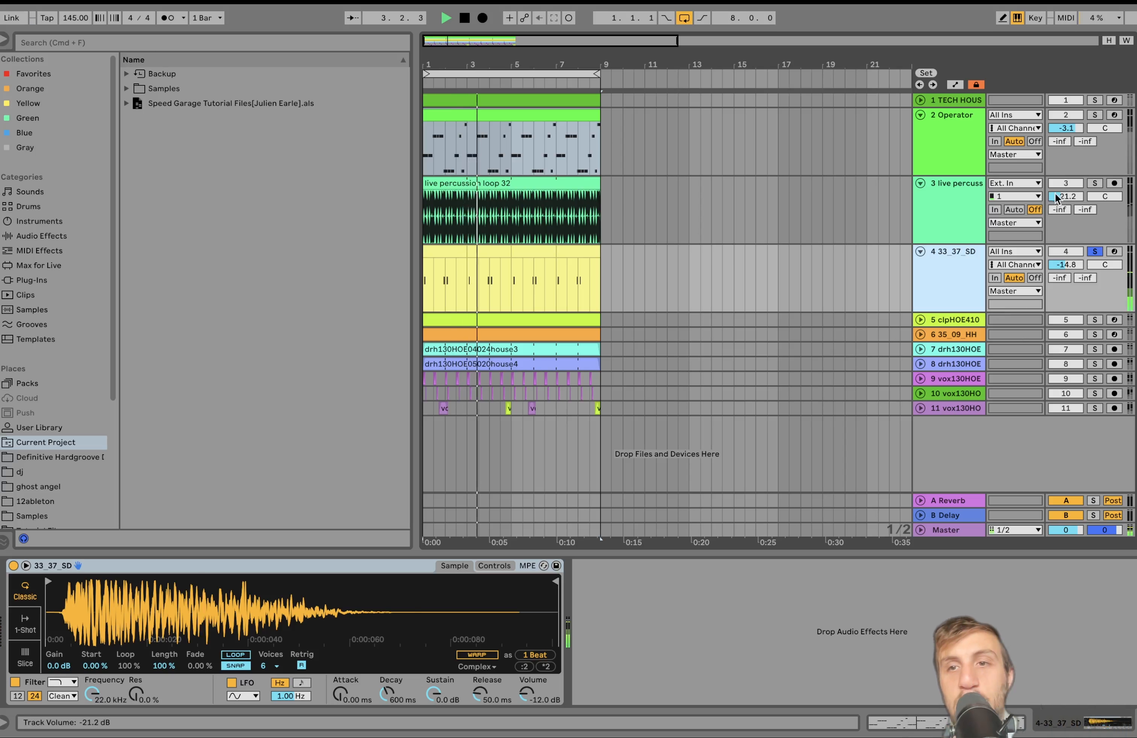
pyautogui.click(1094, 334)
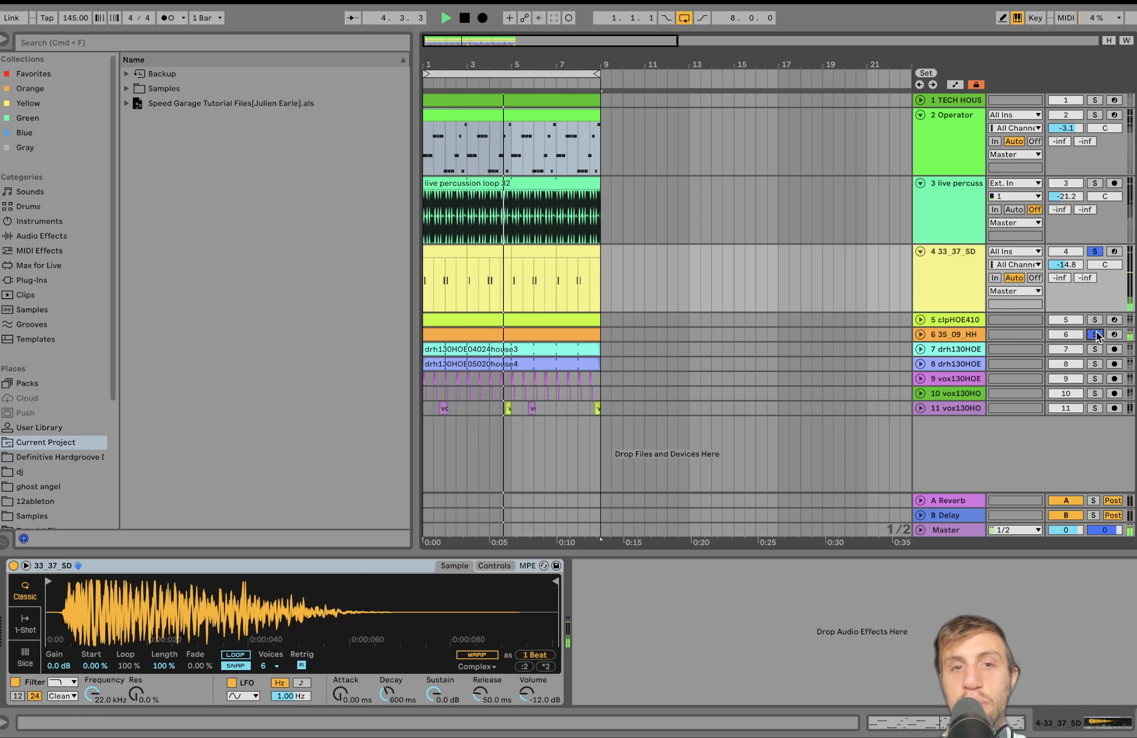
pyautogui.press('space')
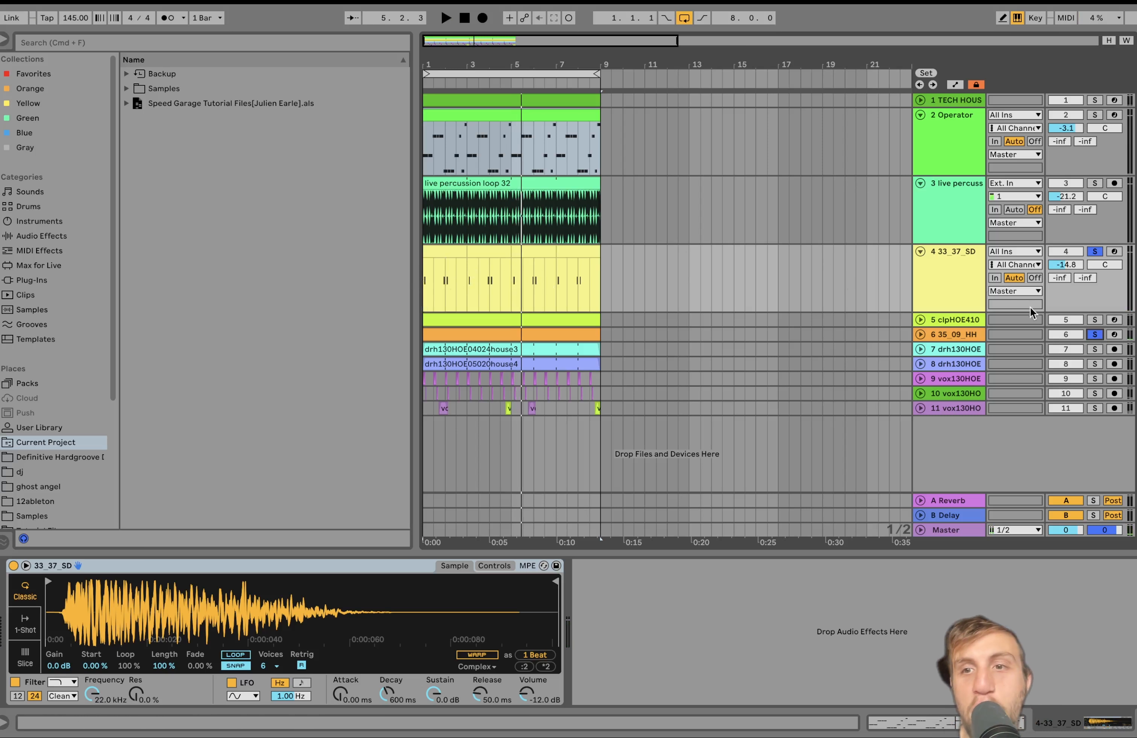
# - Solo and unfold the clpHOE410 clap track, play it, and examine the full waveform of its sample
pyautogui.click(972, 321)
pyautogui.press('space')
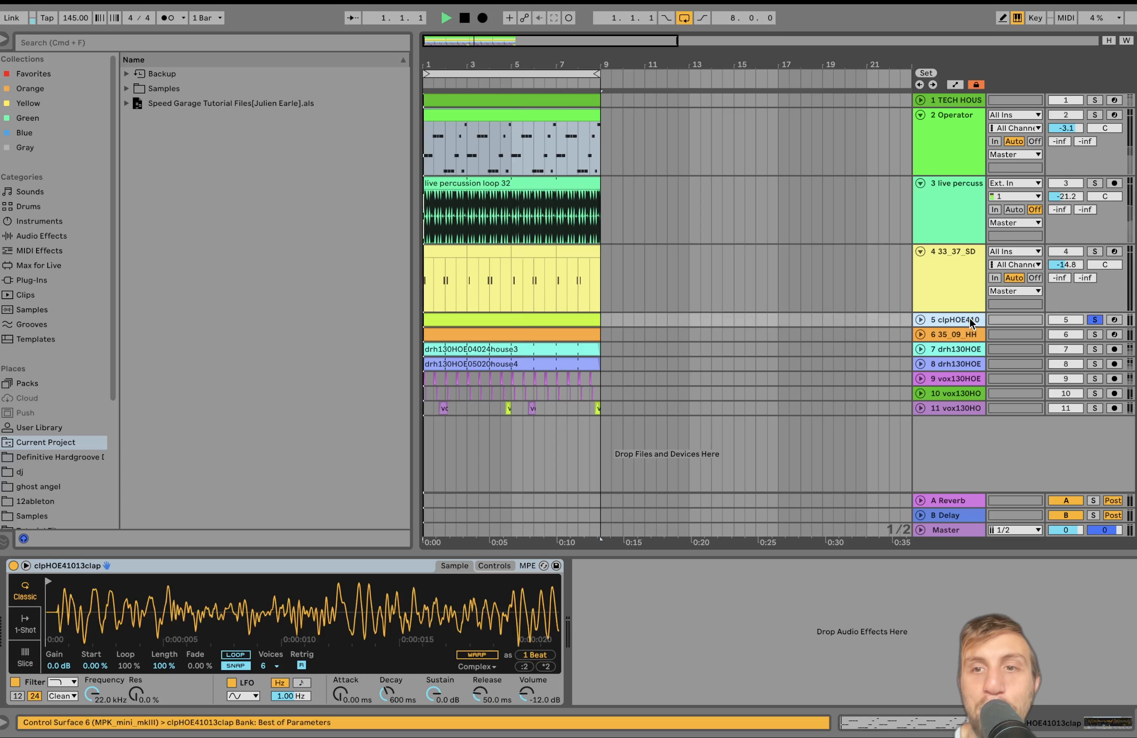
pyautogui.click(920, 319)
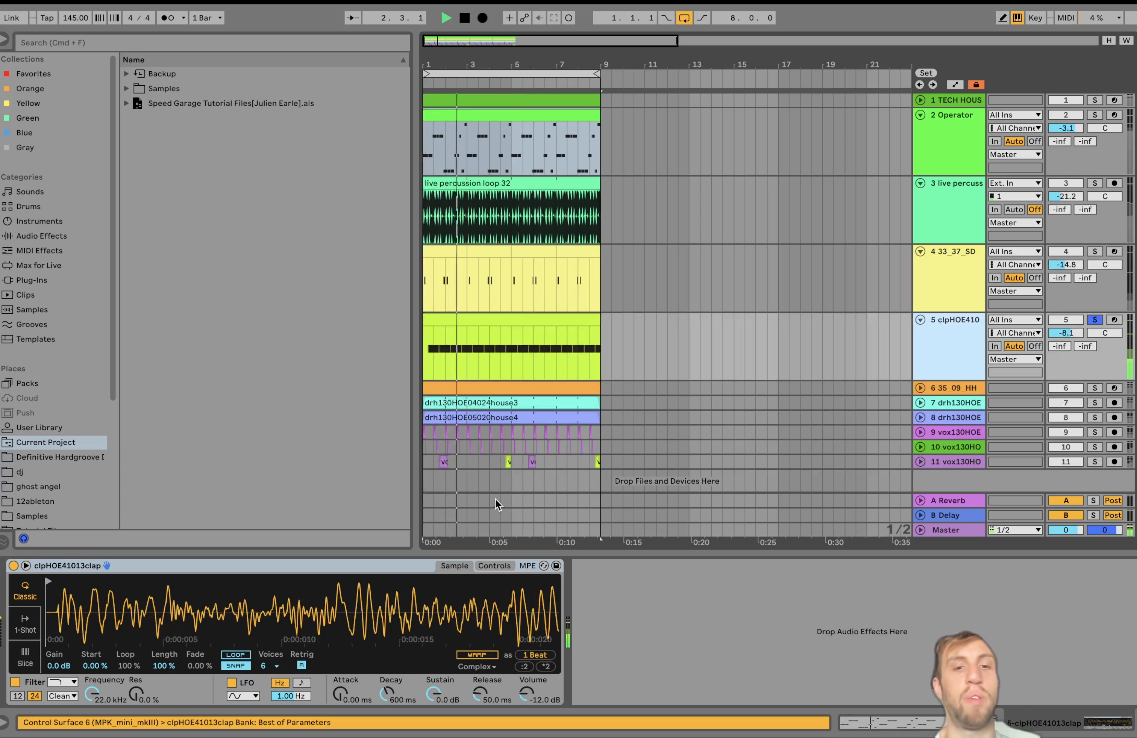
pyautogui.moveTo(467, 595); pyautogui.dragTo(108, 594)
pyautogui.press('space')
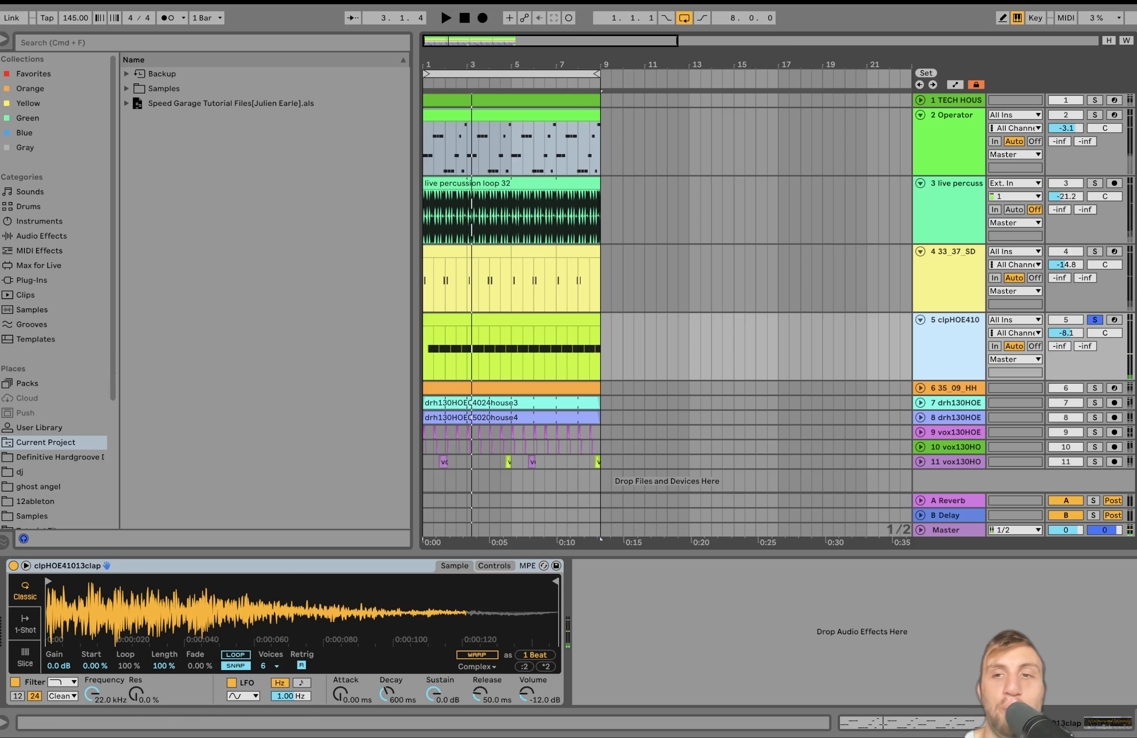
# - Clear the clap track's solo, play the loop from the start, and solo the clap again during playback
pyautogui.click(1095, 320)
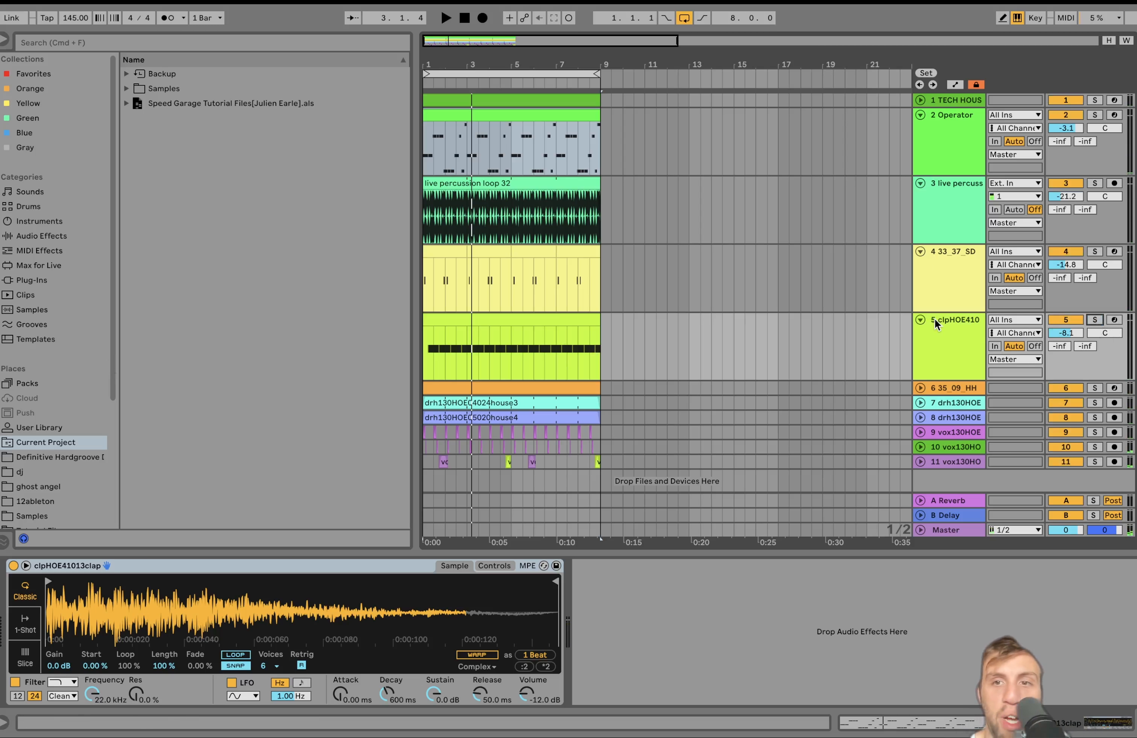
pyautogui.press('space')
pyautogui.click(1095, 320)
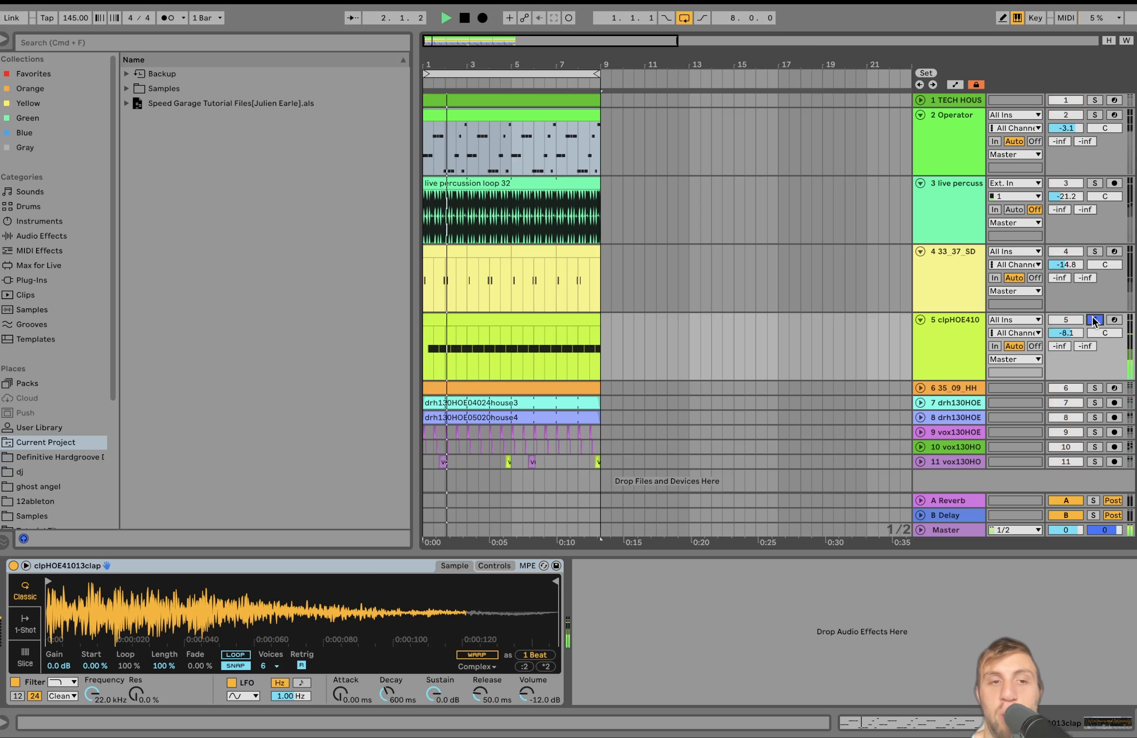
pyautogui.press('space')
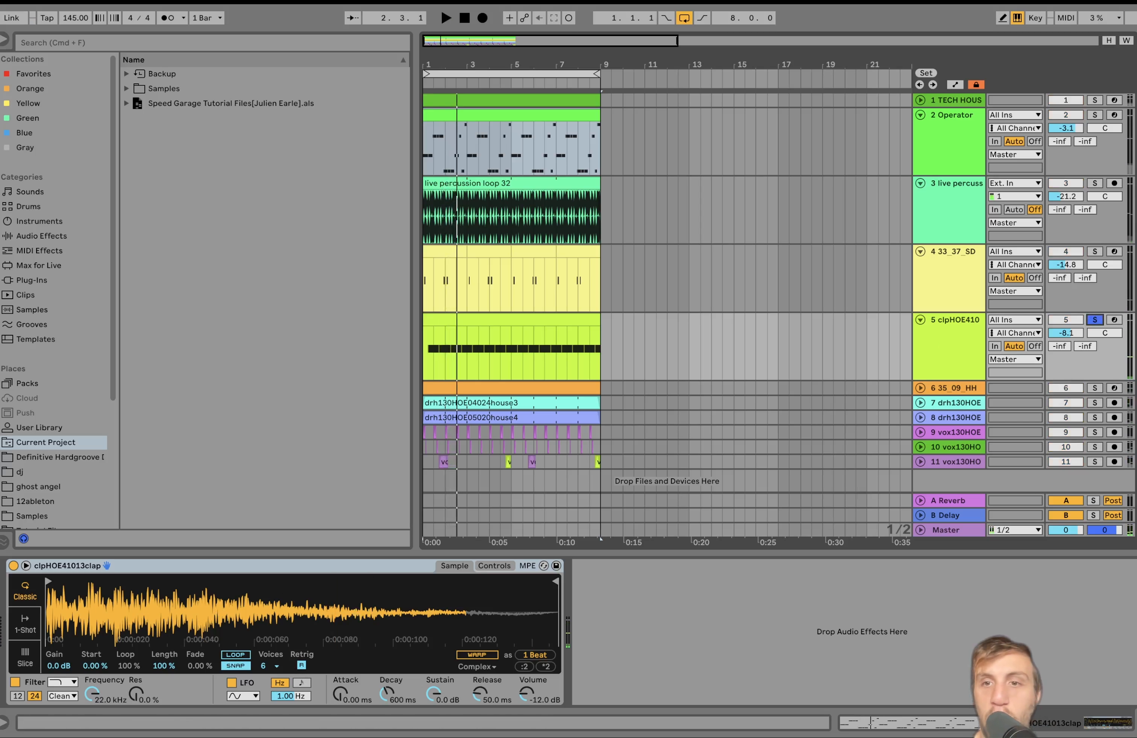
# - Solo and unfold the 35_09_HH hi-hat track and play a short passage of it from the start
pyautogui.press('space')
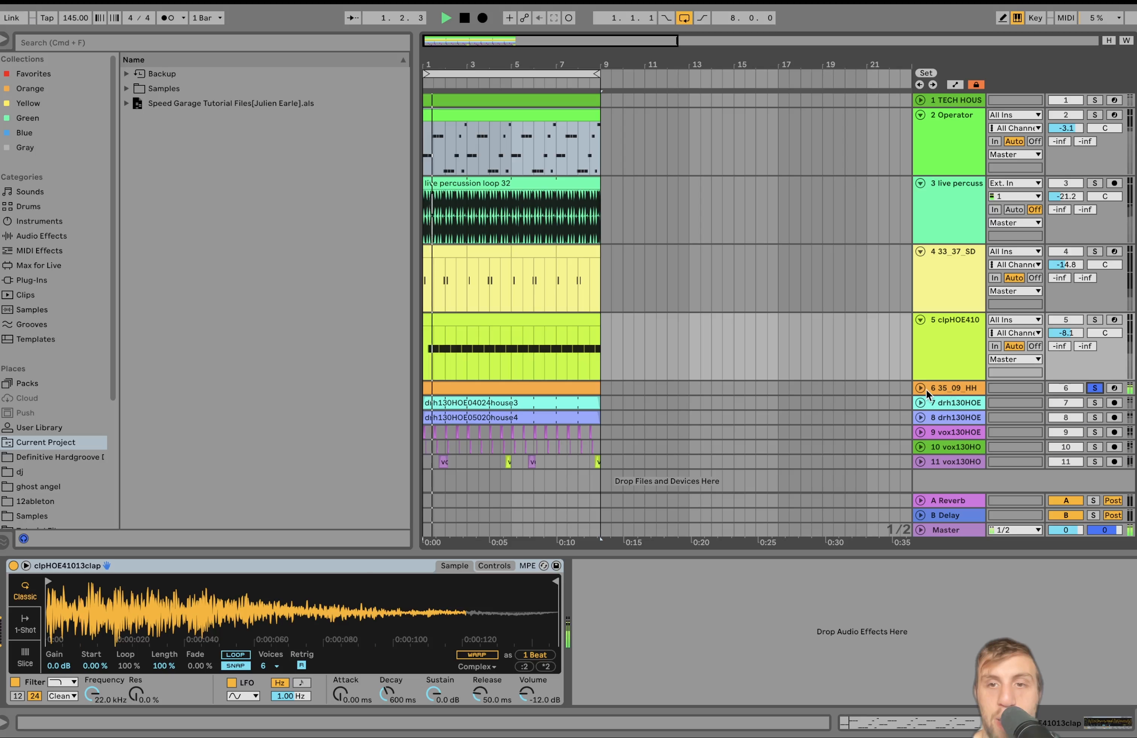
pyautogui.doubleClick(945, 389)
pyautogui.scroll(-3, 945, 392)
pyautogui.press('space')
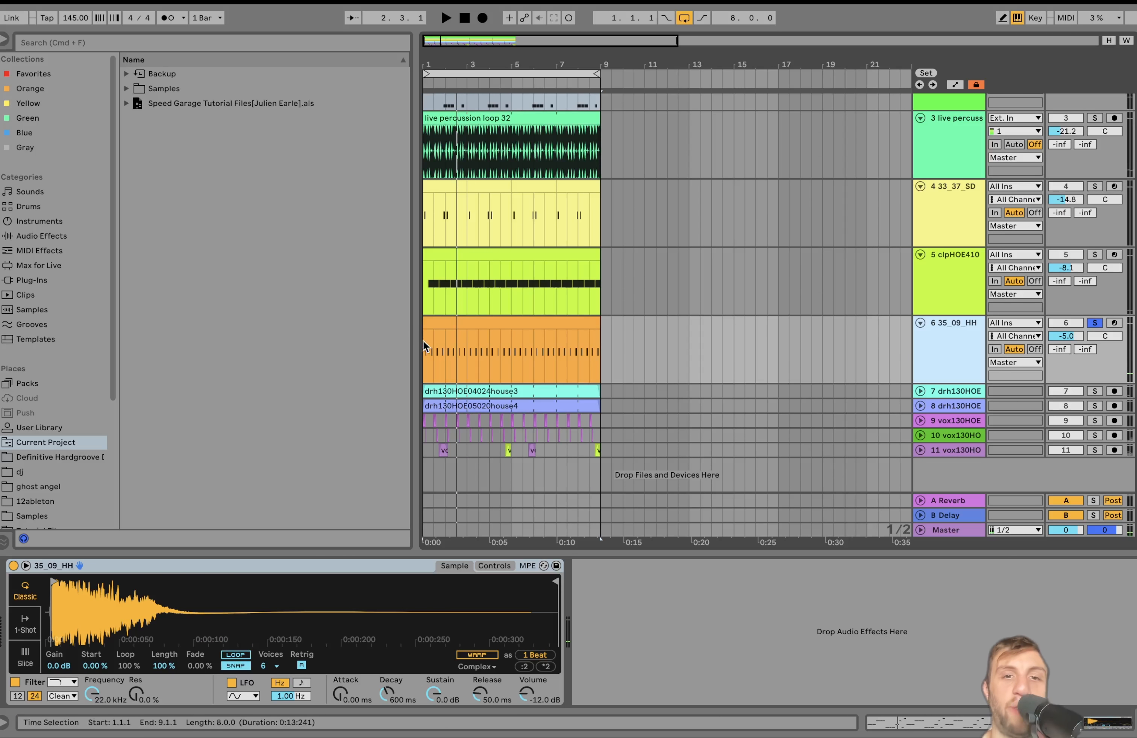
# - Open the hi-hat's MIDI clip to examine its note pattern, then close it and play the soloed hi-hat again
pyautogui.doubleClick(433, 325)
pyautogui.scroll(5, 358, 496)
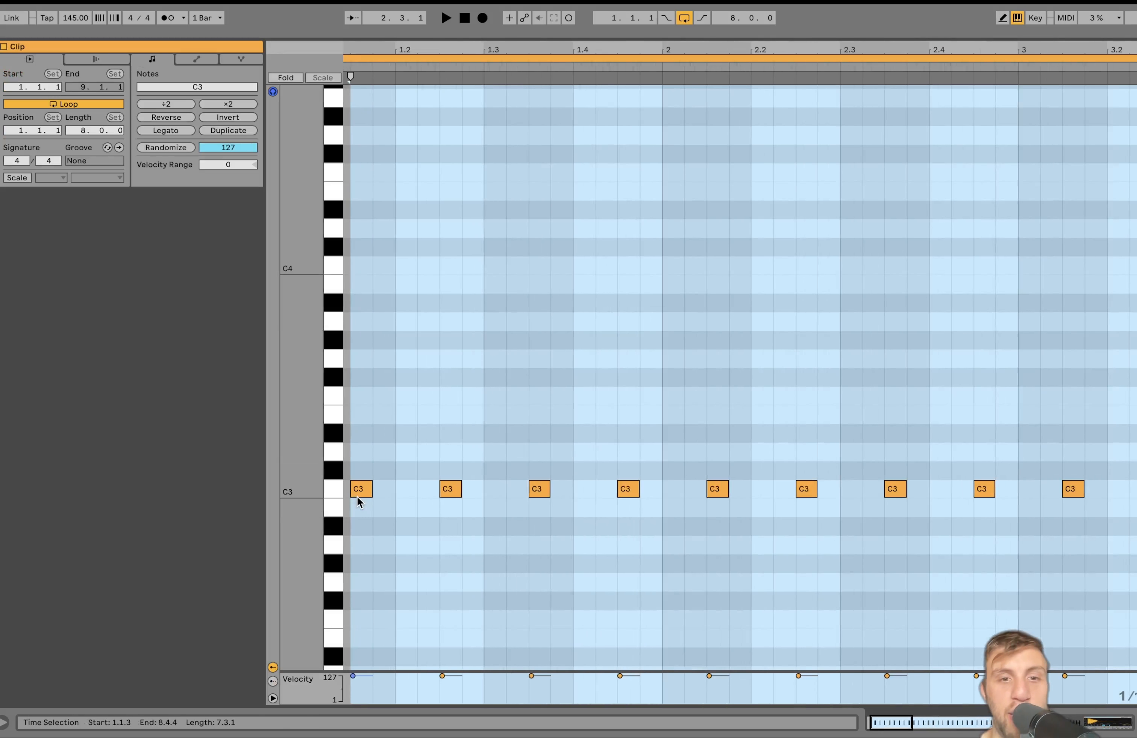
pyautogui.hscroll(-2, 389, 492)
pyautogui.scroll(-5, 388, 492)
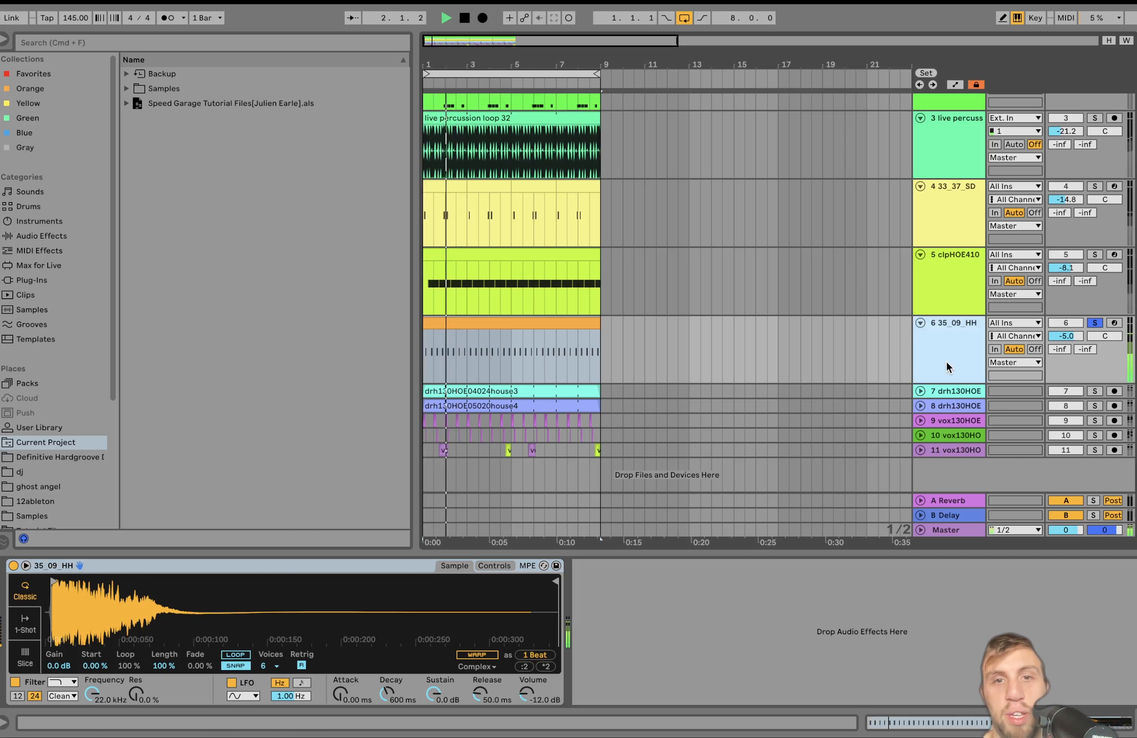
pyautogui.scroll(5, 447, 372)
pyautogui.press('space')
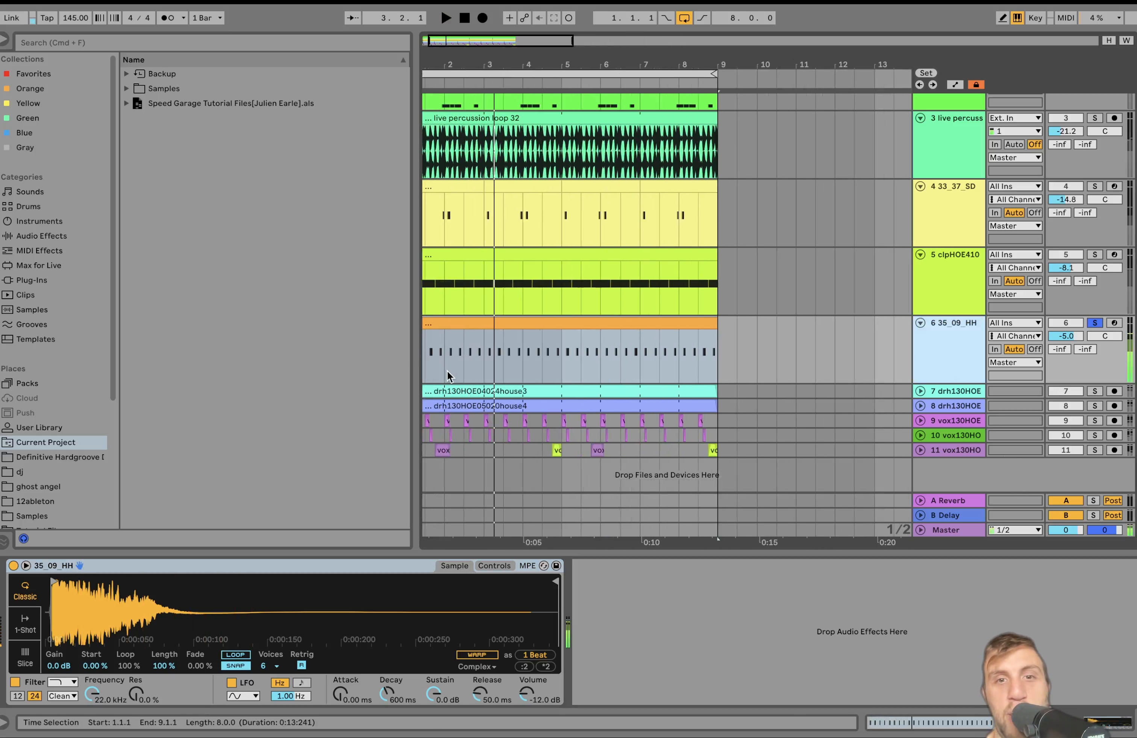
pyautogui.hscroll(-2, 447, 372)
# - Solo and unfold track 7 with the drh130HOE04024house3 loop, play it, and select its clip
pyautogui.click(950, 392)
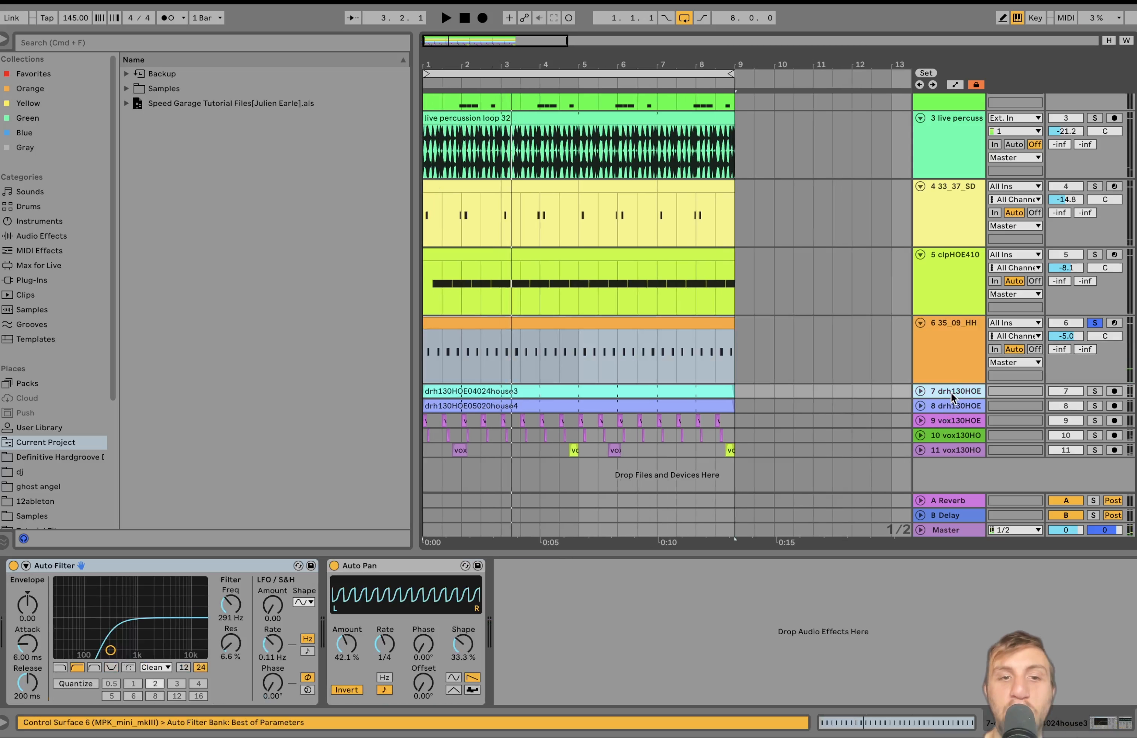
pyautogui.press('space')
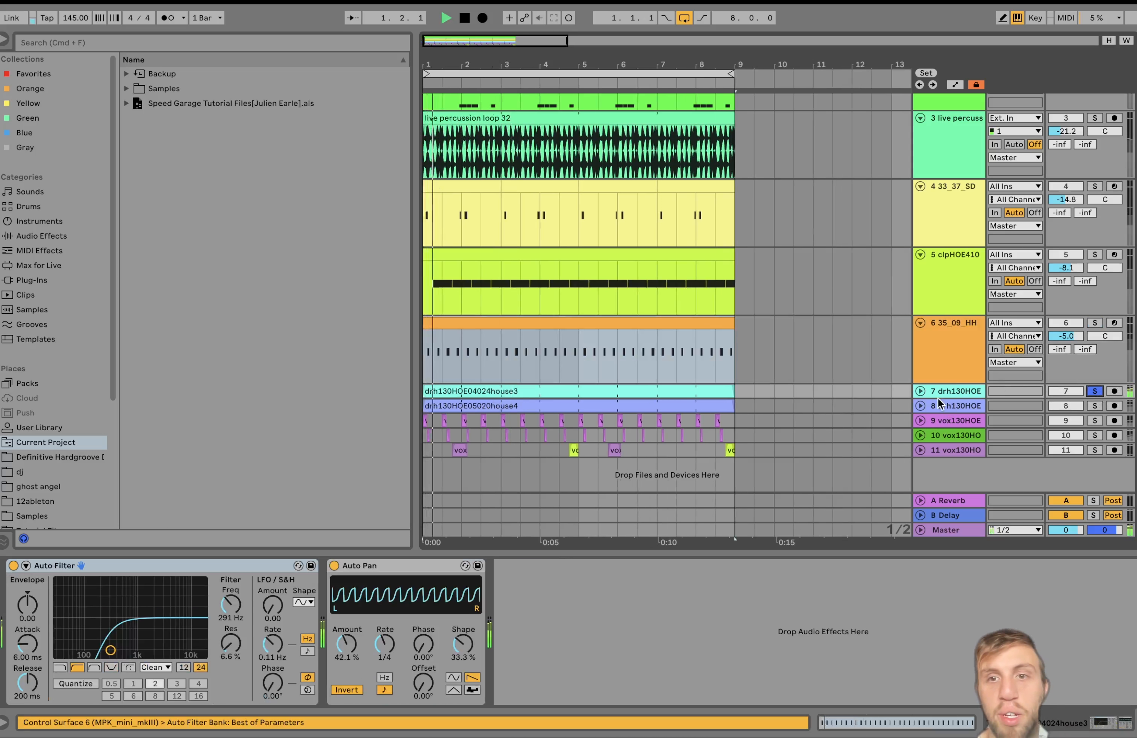
pyautogui.click(920, 391)
pyautogui.click(592, 392)
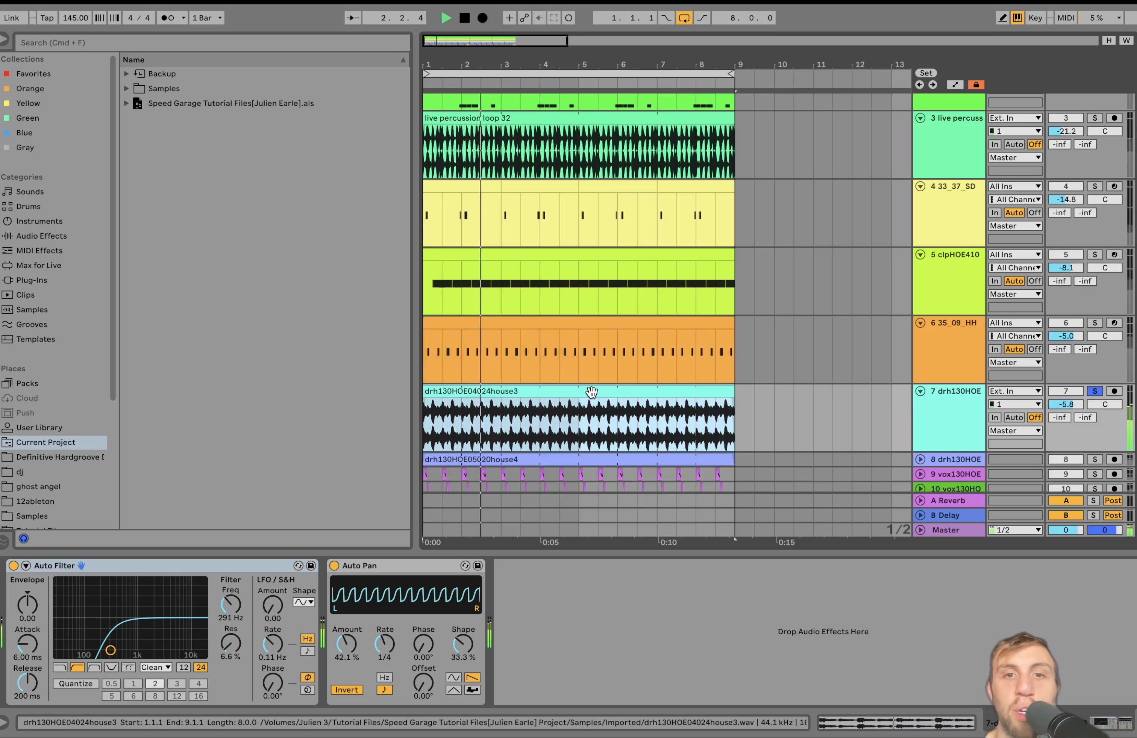
pyautogui.press('space')
# - Bypass track 7's Auto Pan and Auto Filter, play the dry loop, and re-enable the filter and the pan one by one
pyautogui.click(335, 566)
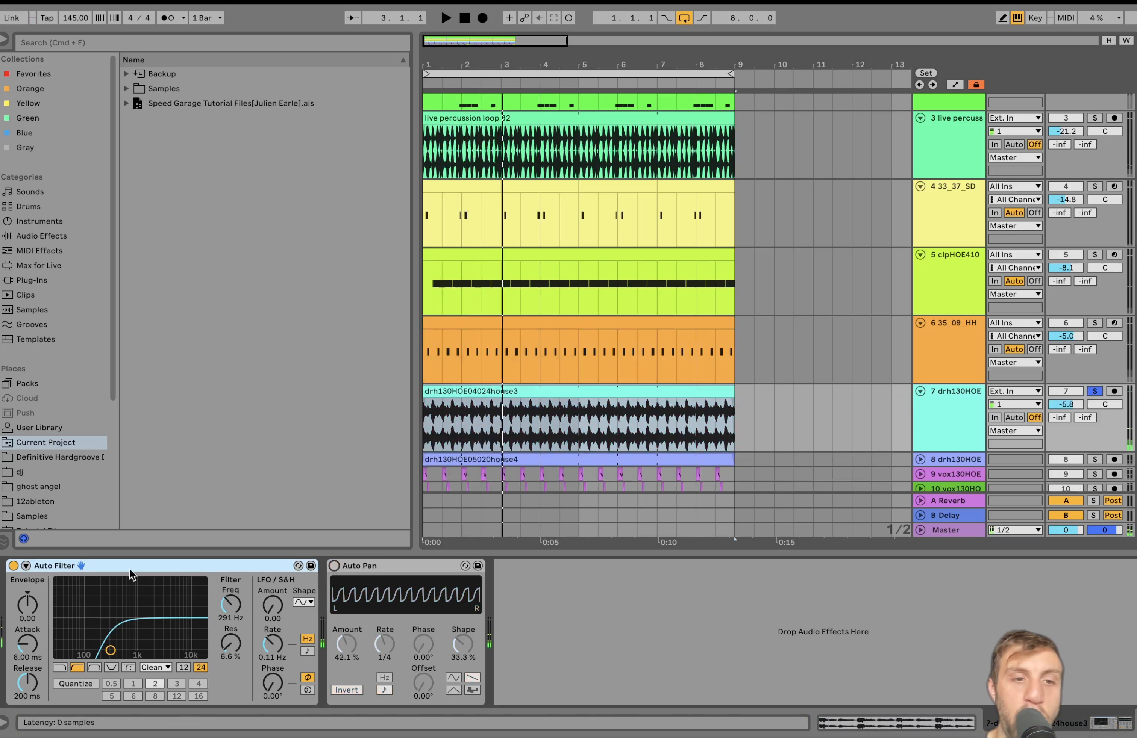
pyautogui.click(12, 566)
pyautogui.press('space')
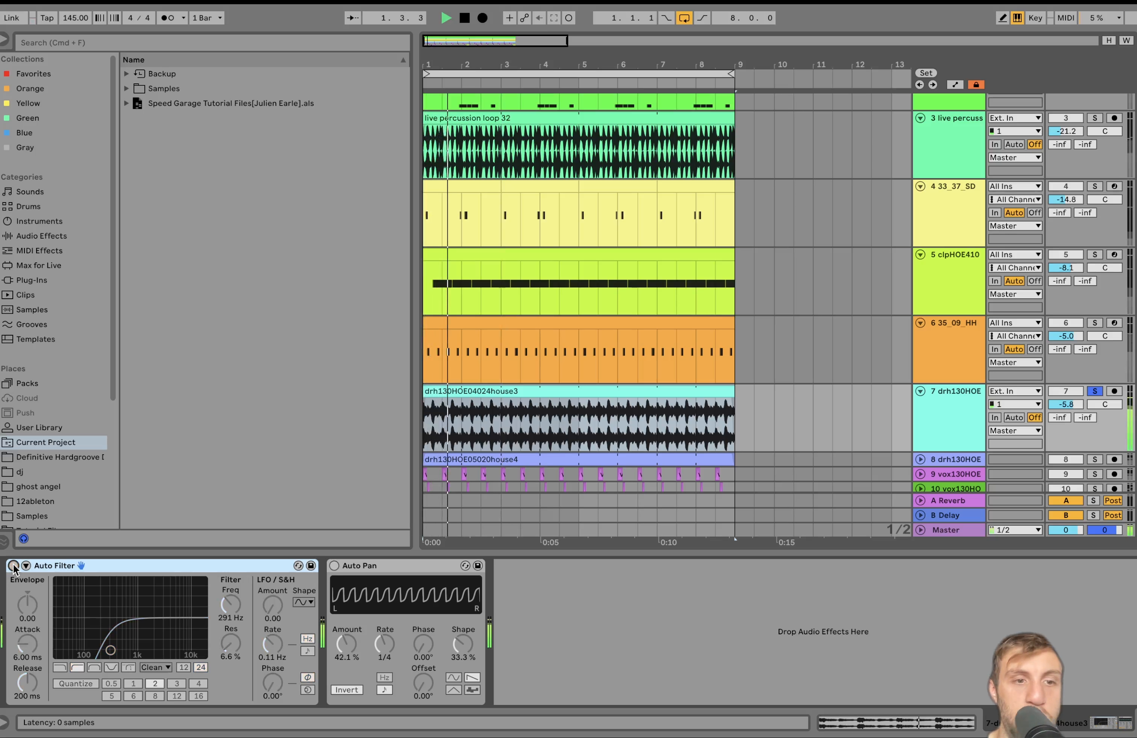
pyautogui.click(13, 566)
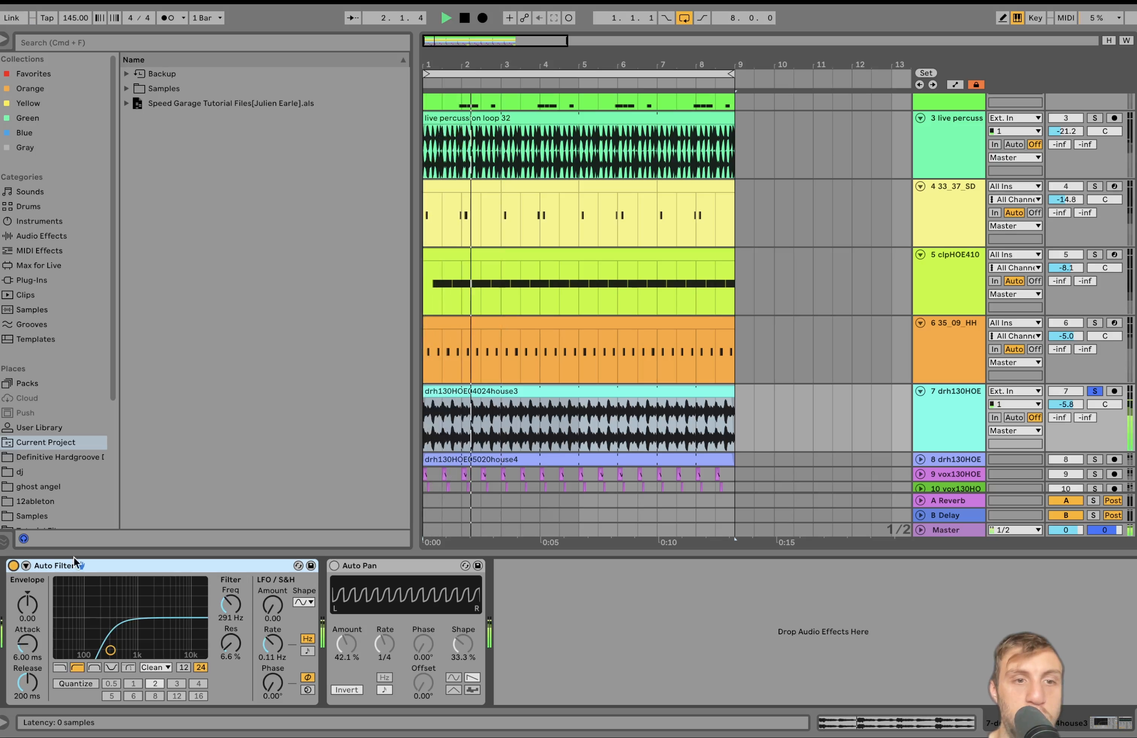
pyautogui.click(334, 566)
pyautogui.press('space')
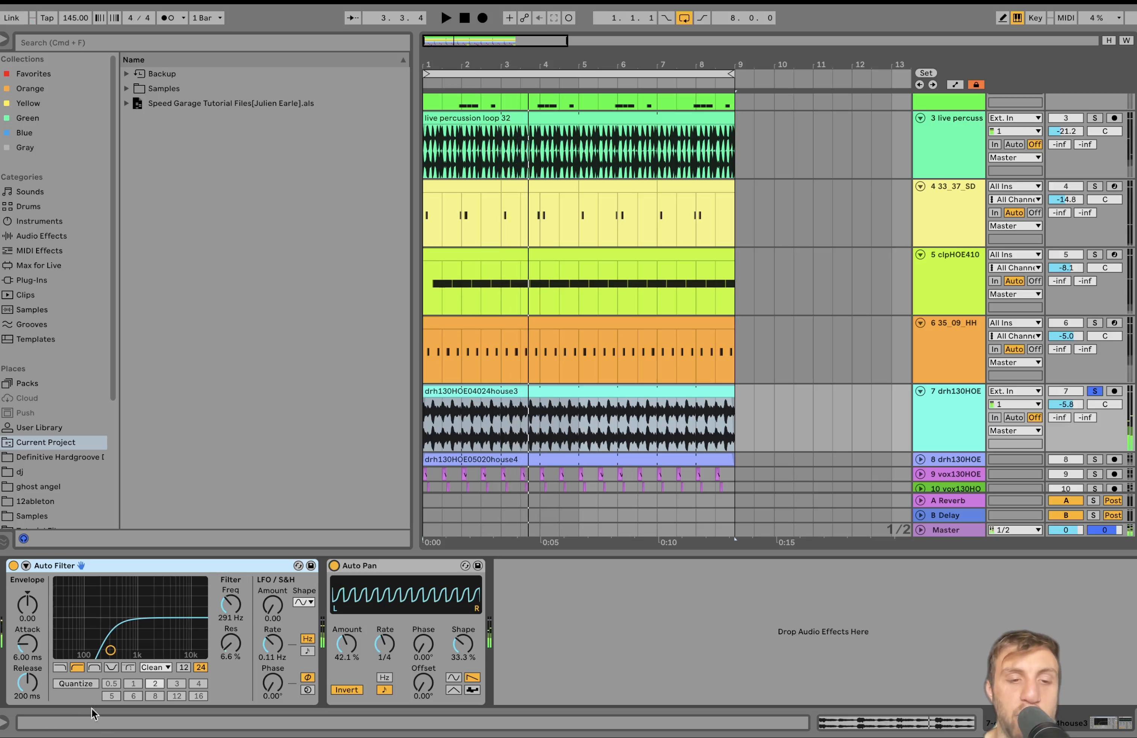
# - Solo track 8 with the drh130HOE05020house4 loop, compare it without and with Auto Filter and Auto Pan, and unfold the track
pyautogui.click(1094, 460)
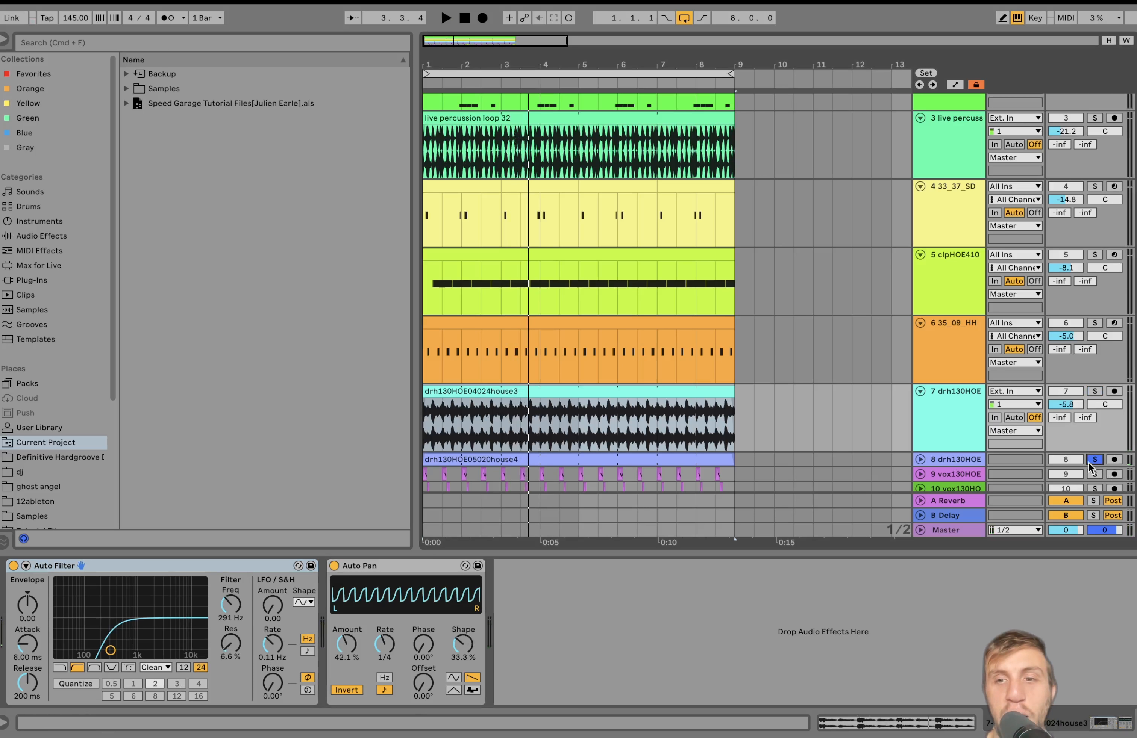
pyautogui.click(943, 463)
pyautogui.click(335, 566)
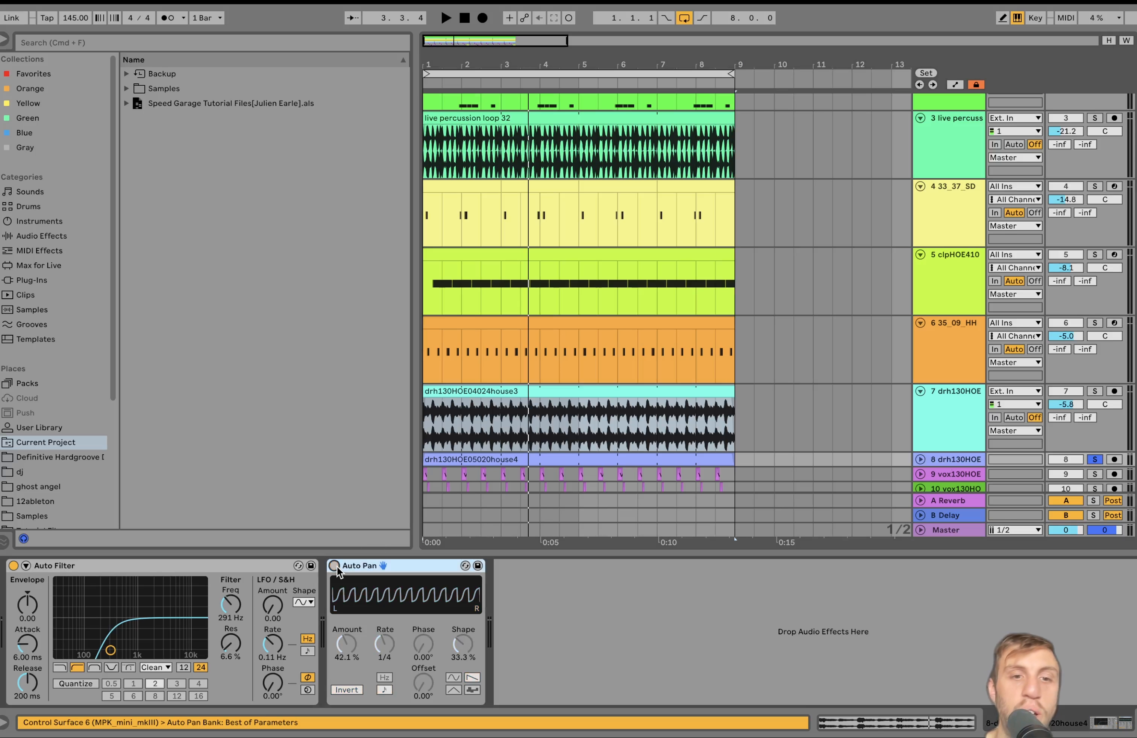
pyautogui.click(13, 566)
pyautogui.press('space')
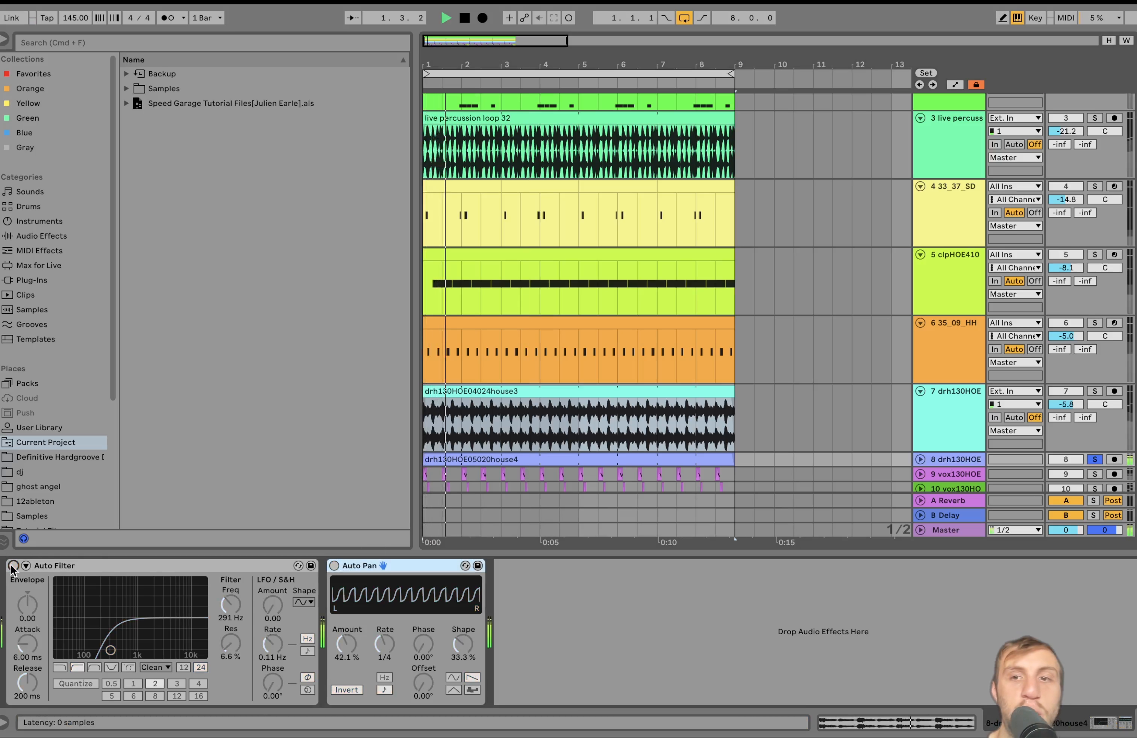
pyautogui.click(12, 566)
pyautogui.click(334, 567)
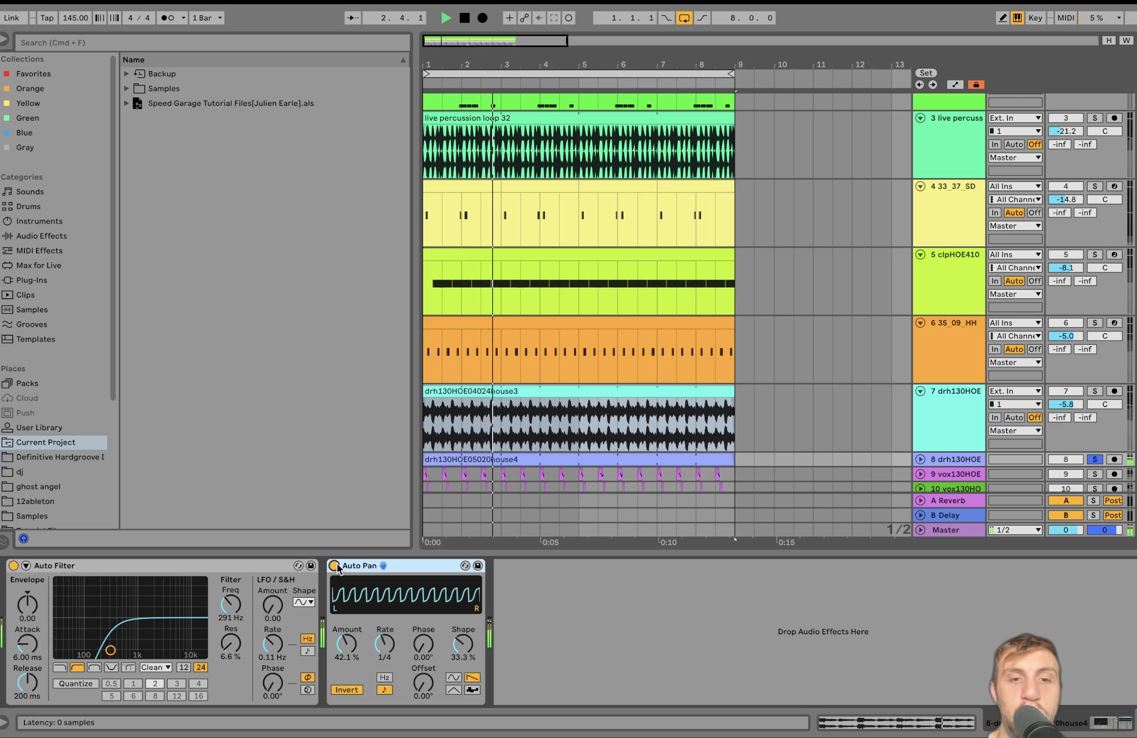
pyautogui.click(920, 460)
pyautogui.scroll(-3, 916, 464)
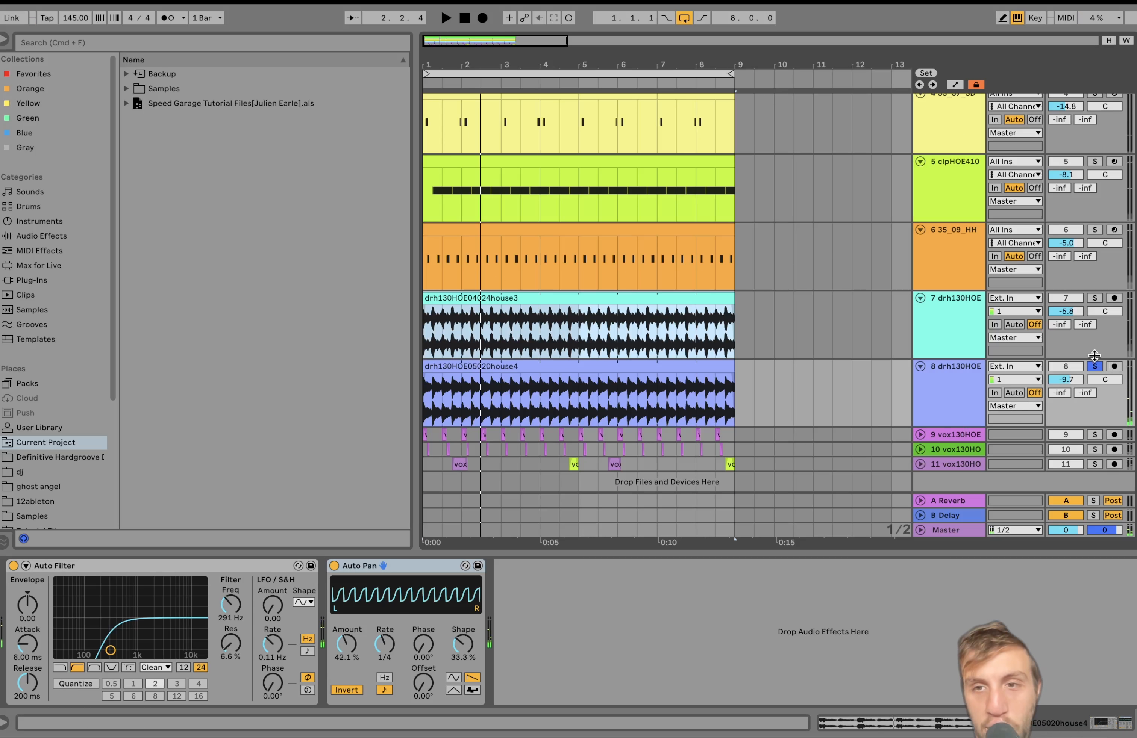
# - Clear track 8's solo and play the full loop with tracks 7 and 8 muted, unmuting track 7 first and track 8 second
pyautogui.click(1093, 366)
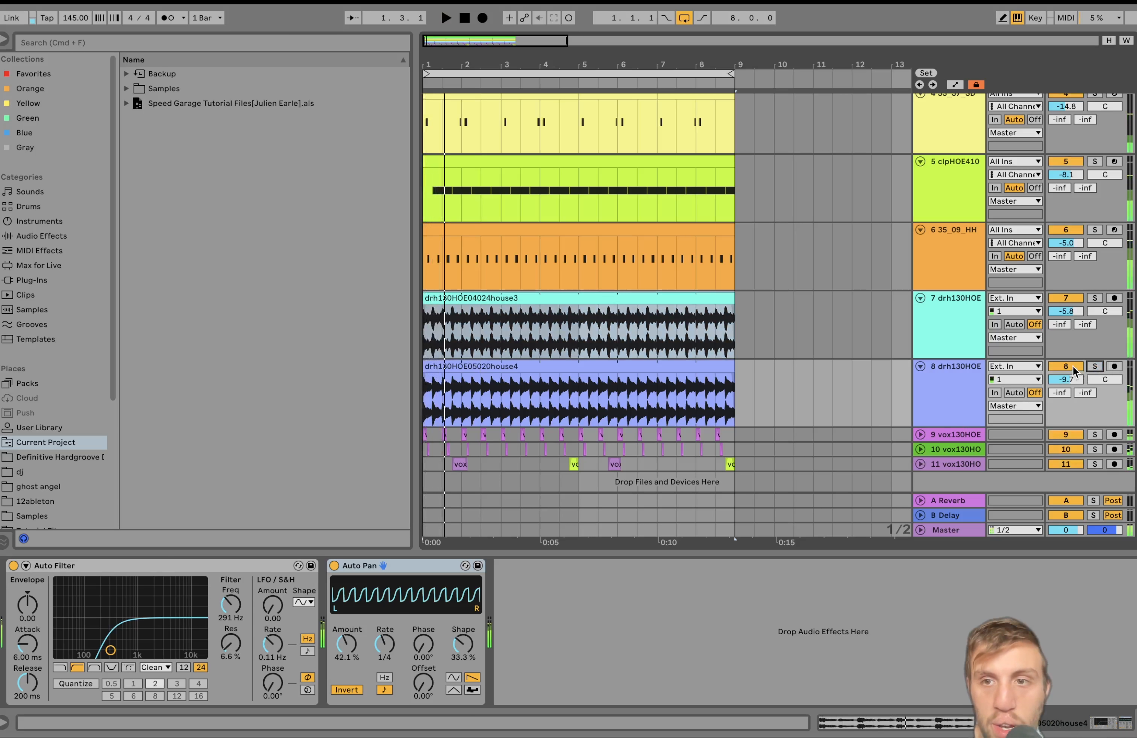
pyautogui.click(1064, 300)
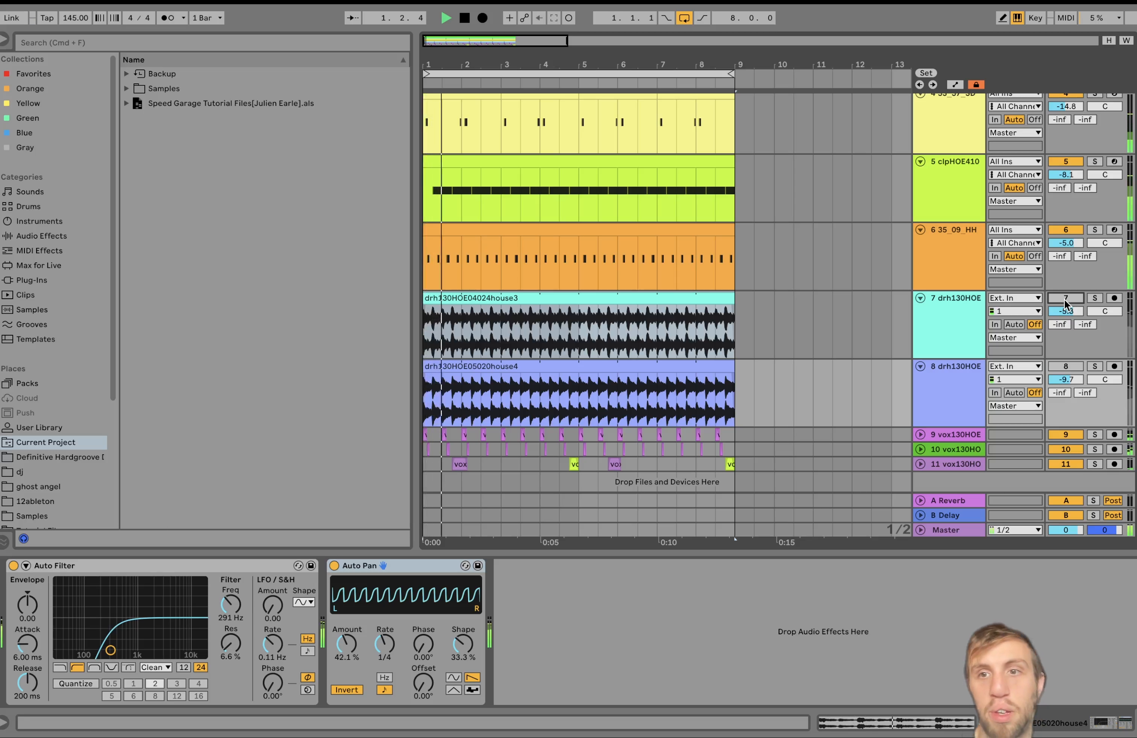
pyautogui.click(1064, 300)
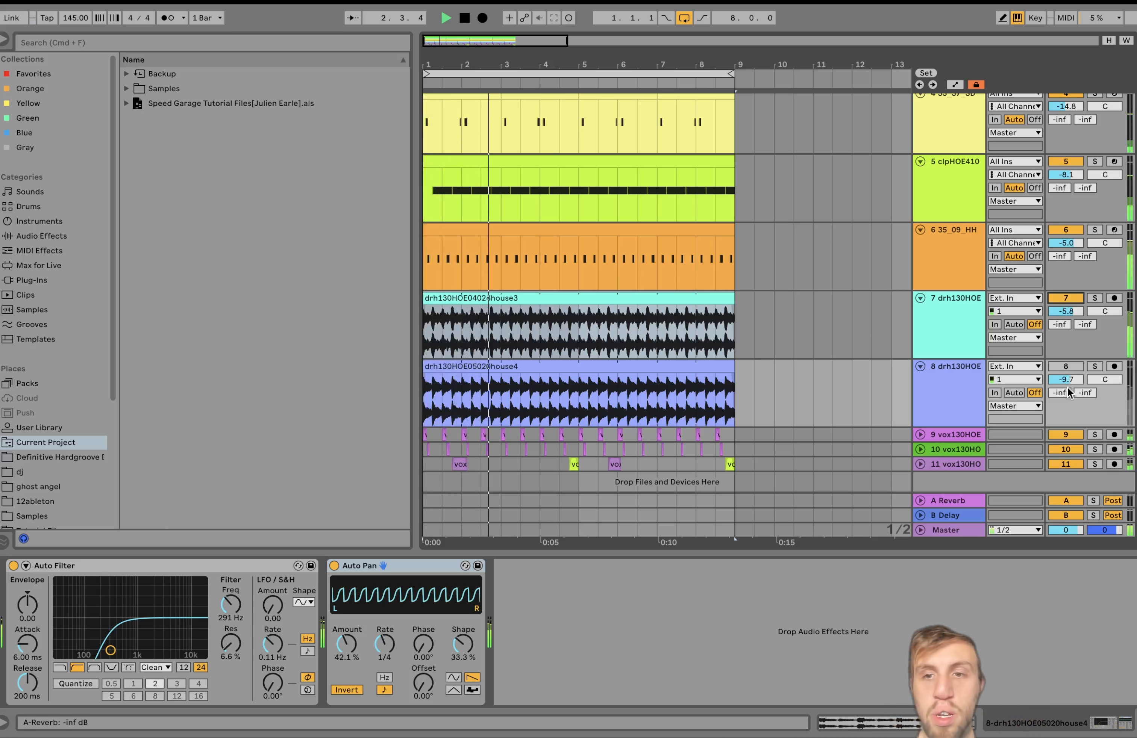
pyautogui.click(1062, 368)
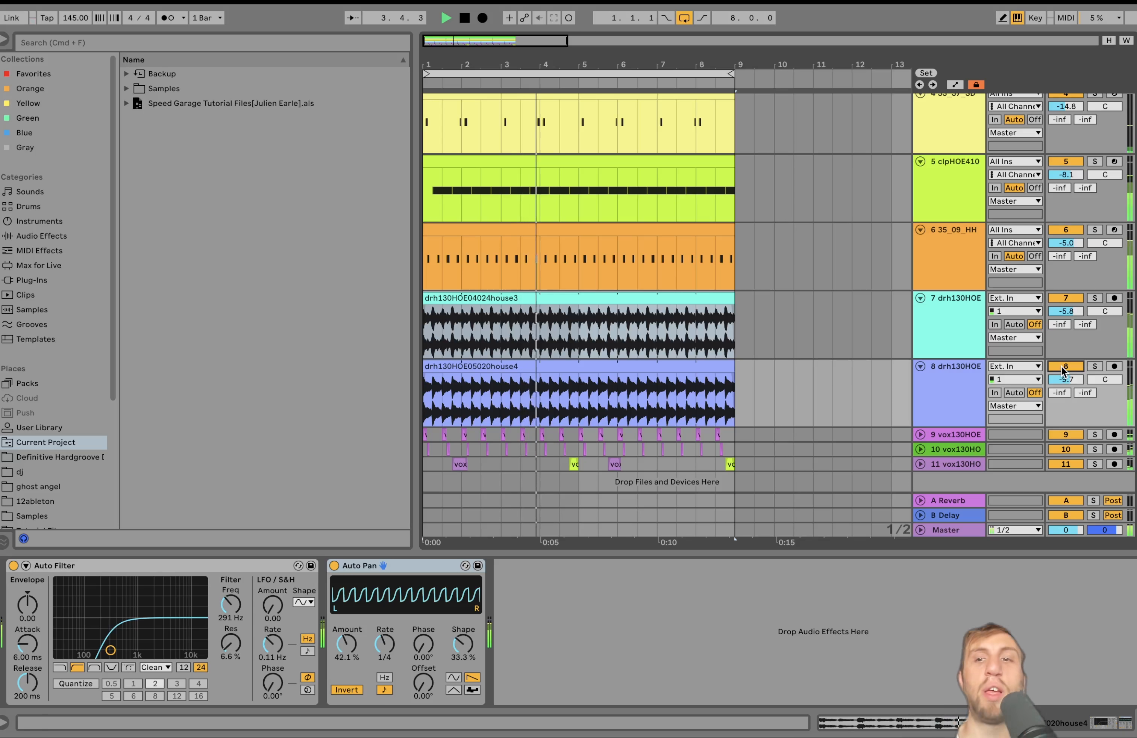
pyautogui.press('space')
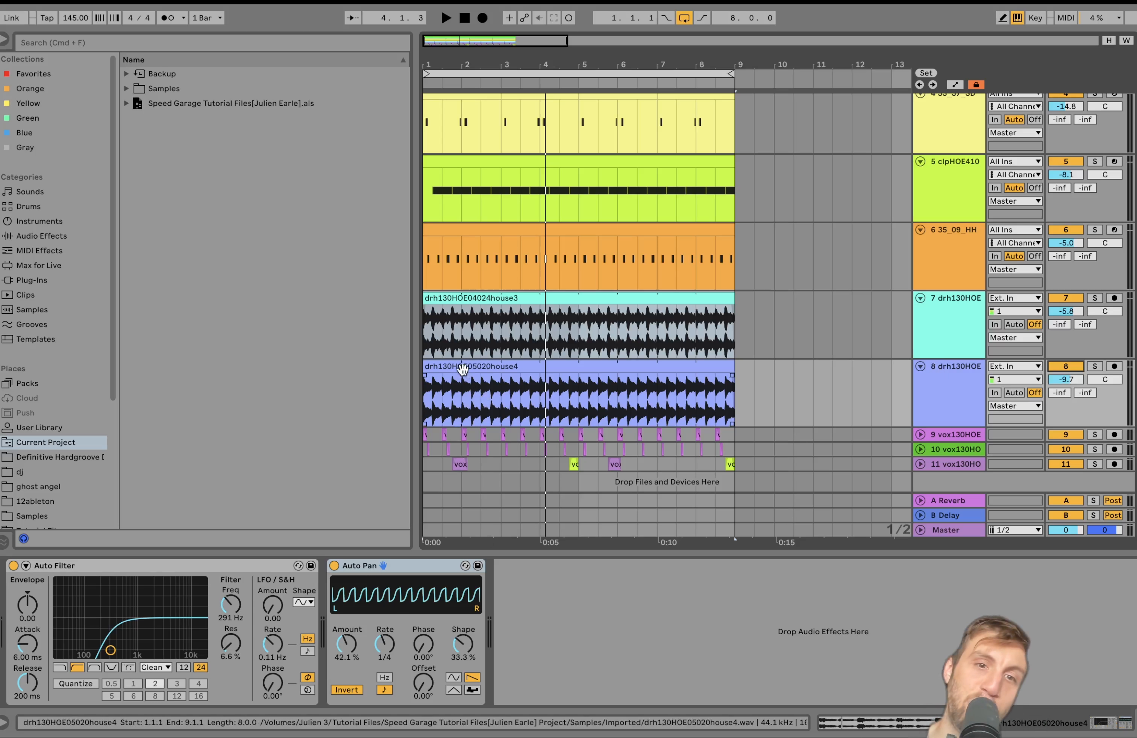
# - Play the full mix briefly from bar 2 in track 7's loop, select its whole clip, and replay from the start
pyautogui.click(462, 368)
pyautogui.click(481, 317)
pyautogui.press('space')
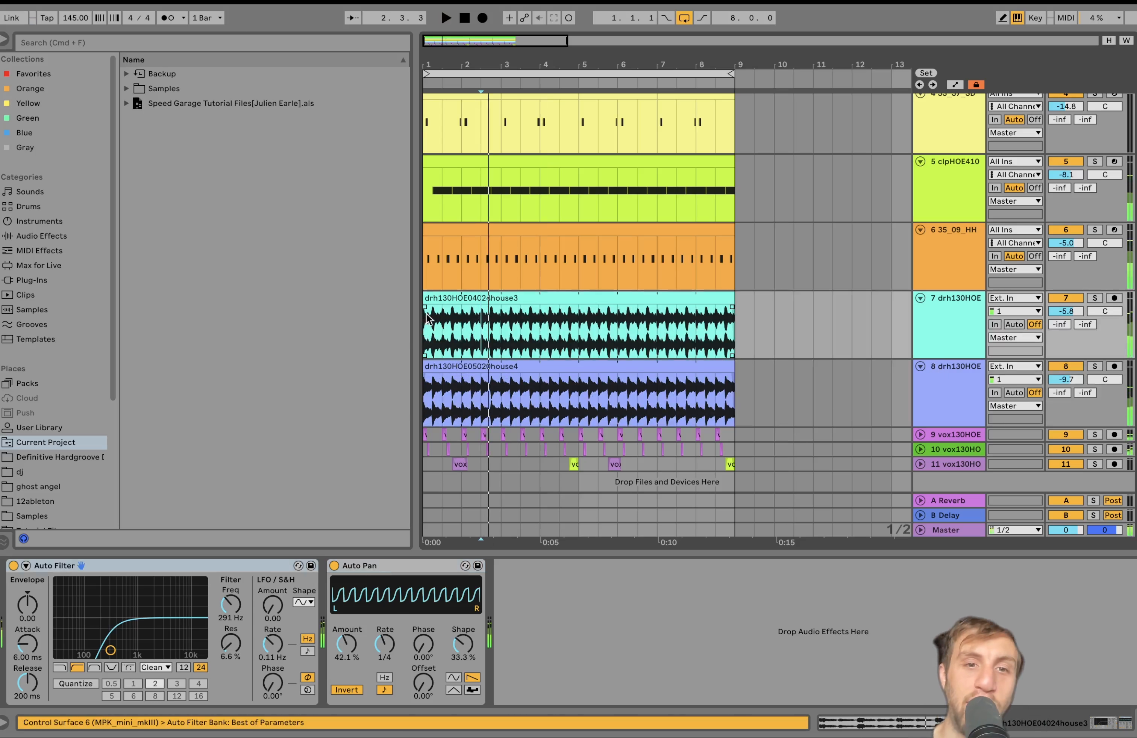
pyautogui.click(511, 297)
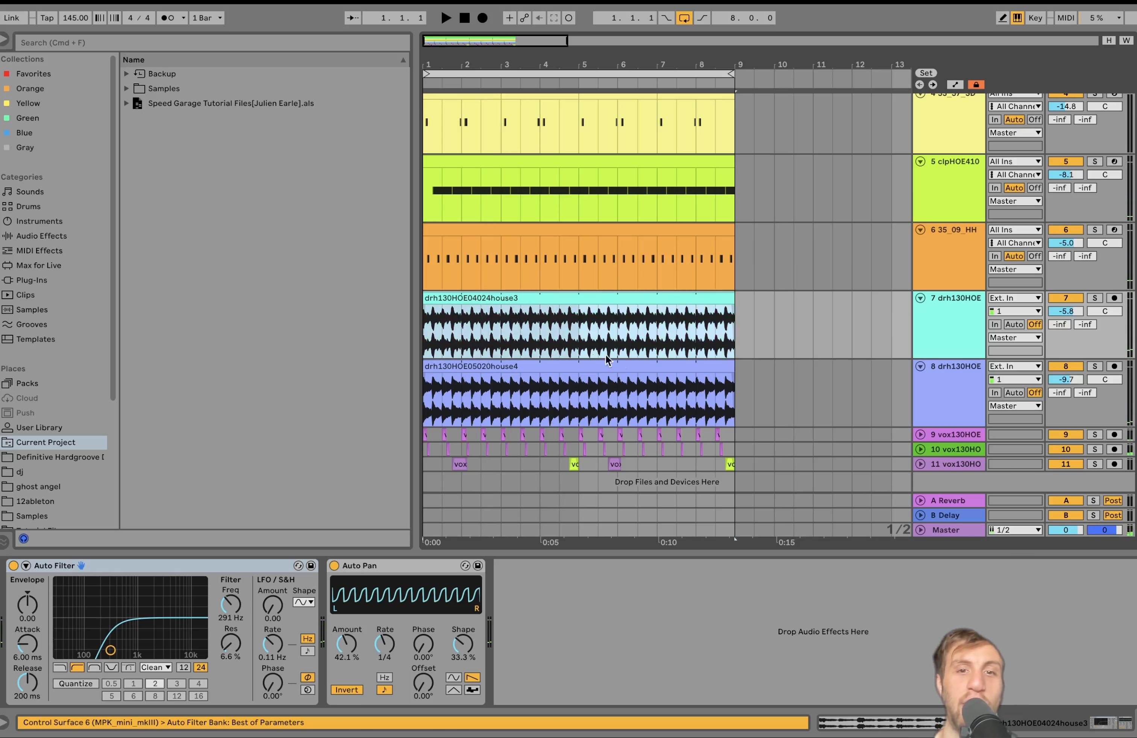
pyautogui.press('space')
pyautogui.press('space')
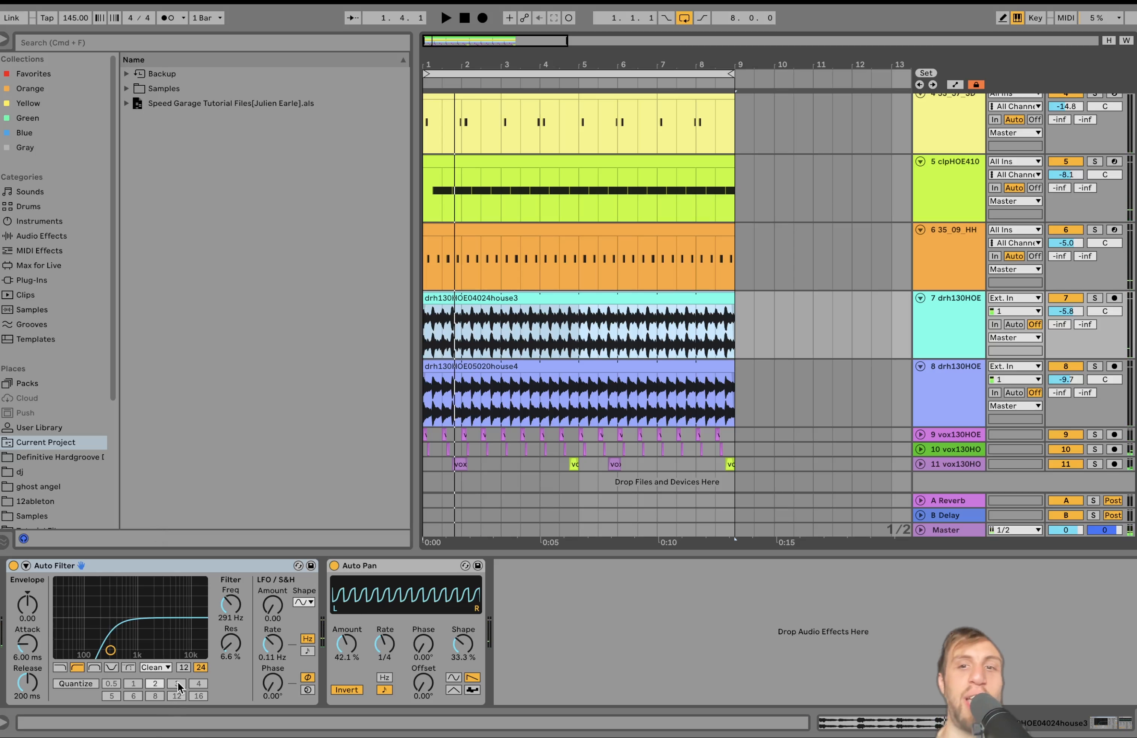
# - Play the loop from the start and select, solo and unfold the three vocal tracks 9 to 11
pyautogui.press('space')
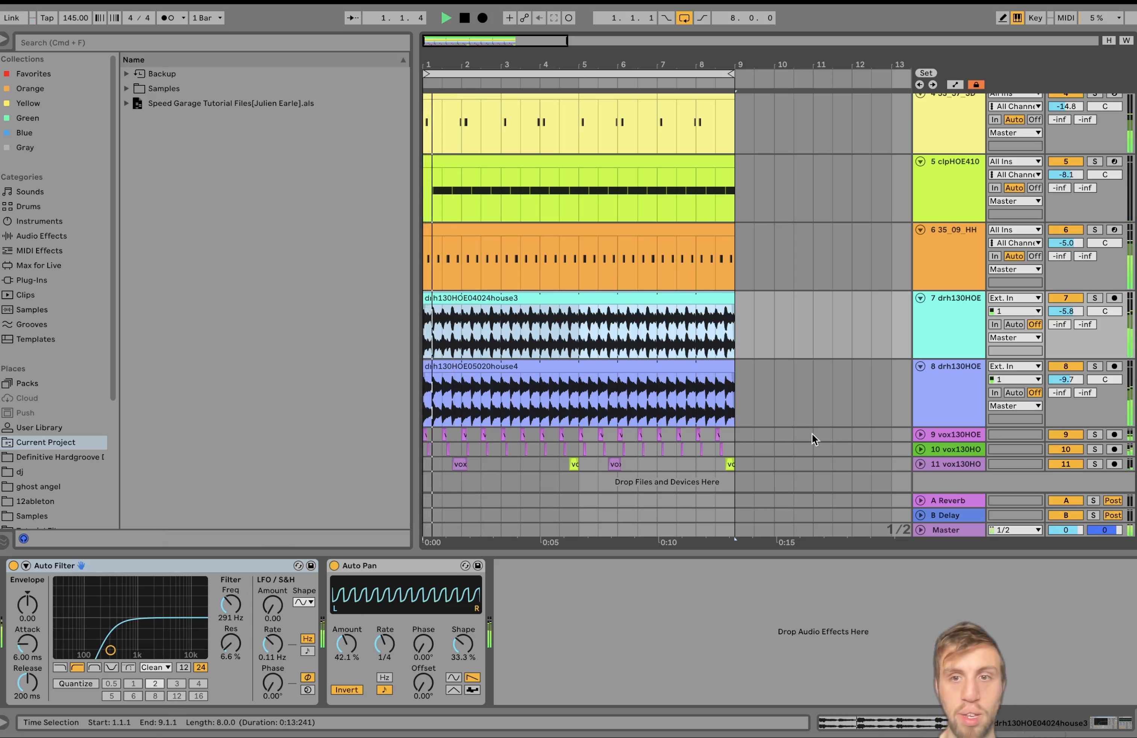
pyautogui.click(939, 435)
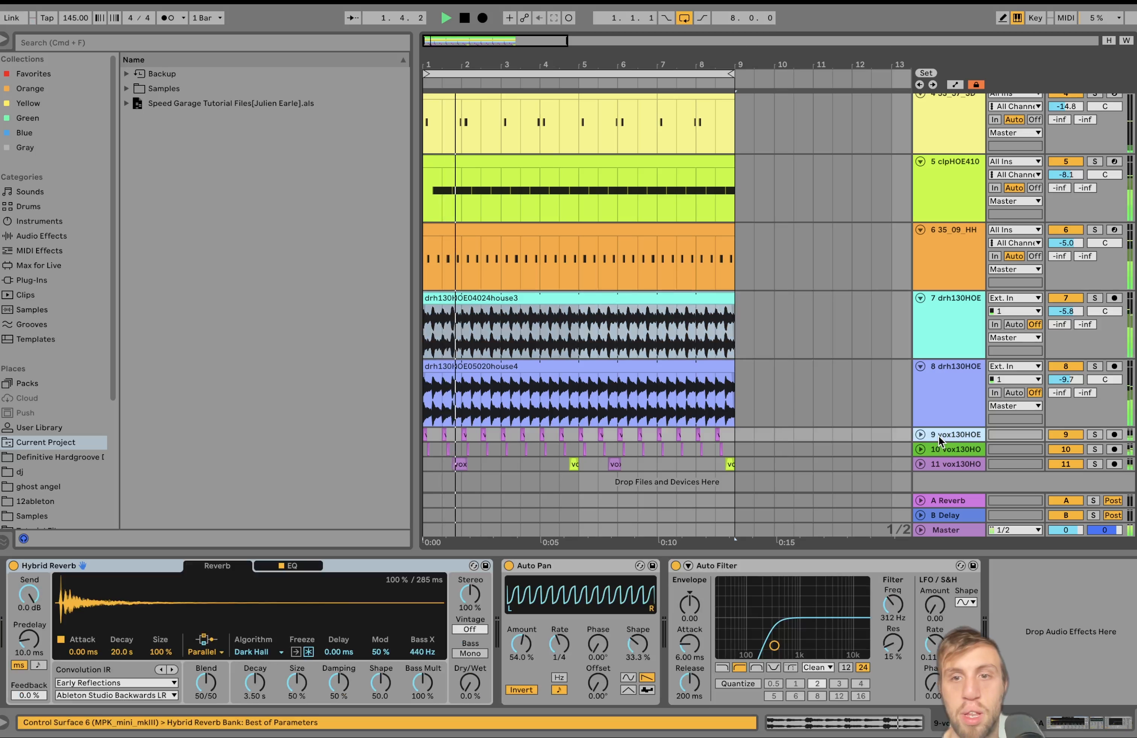
pyautogui.keyDown('shift'); pyautogui.click(948, 465); pyautogui.keyUp('shift')
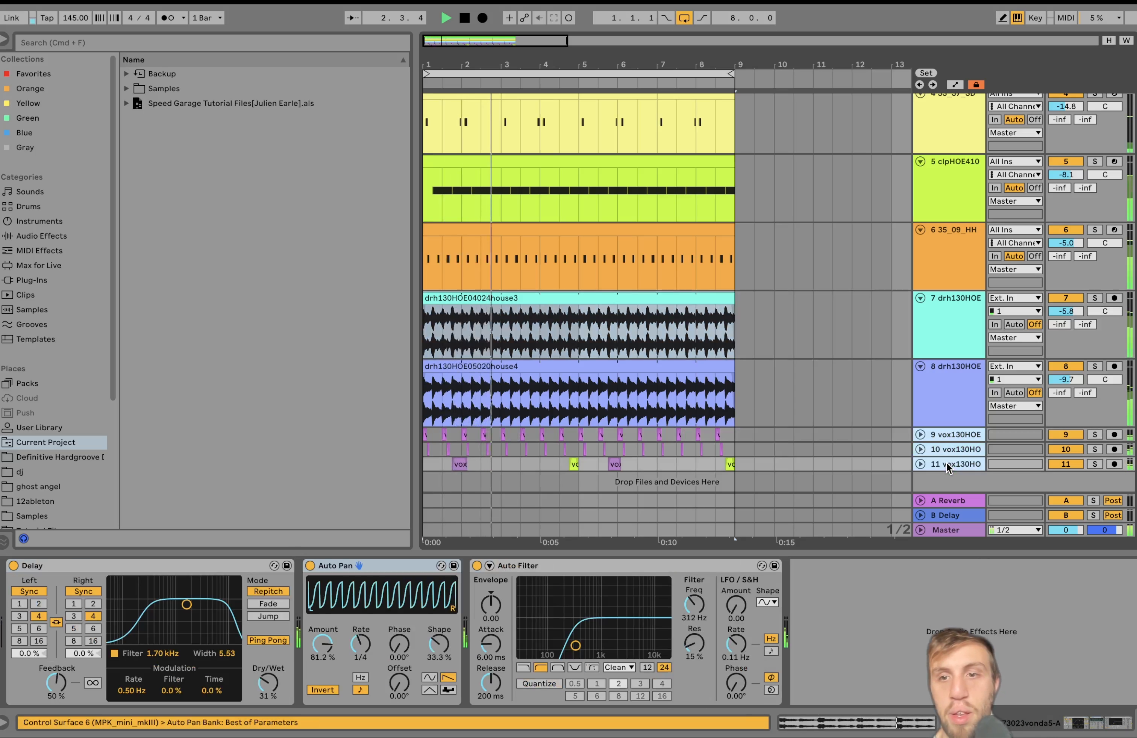
pyautogui.click(1094, 434)
pyautogui.scroll(-1, 925, 422)
pyautogui.click(921, 421)
pyautogui.scroll(-5, 925, 422)
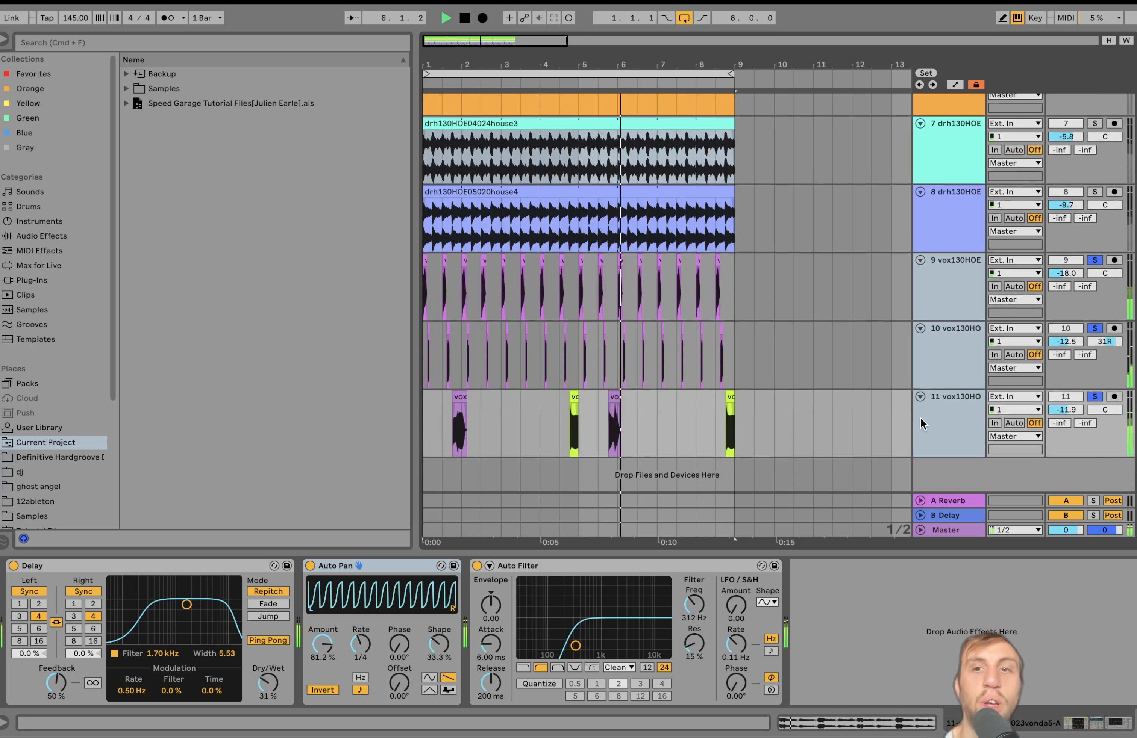
# - Stop playback, examine the effect chains of vocal tracks 9 and 10, and limit the solo to those two tracks
pyautogui.click(928, 306)
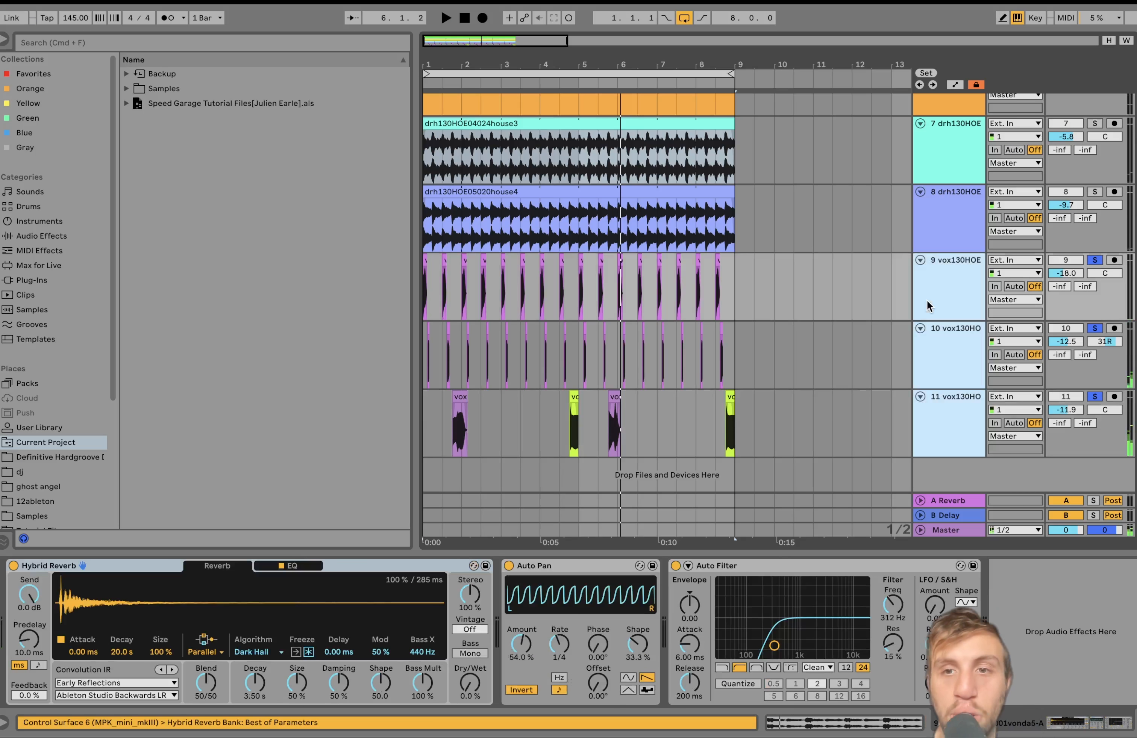
pyautogui.click(931, 289)
pyautogui.click(945, 338)
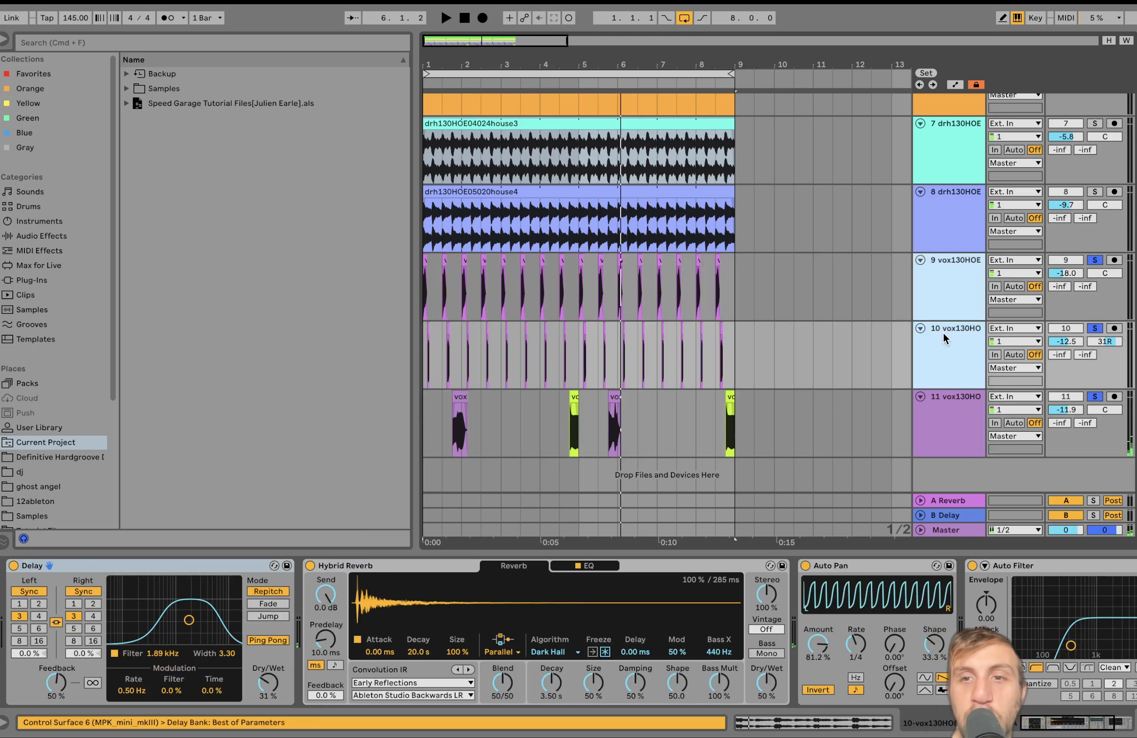
pyautogui.click(1093, 328)
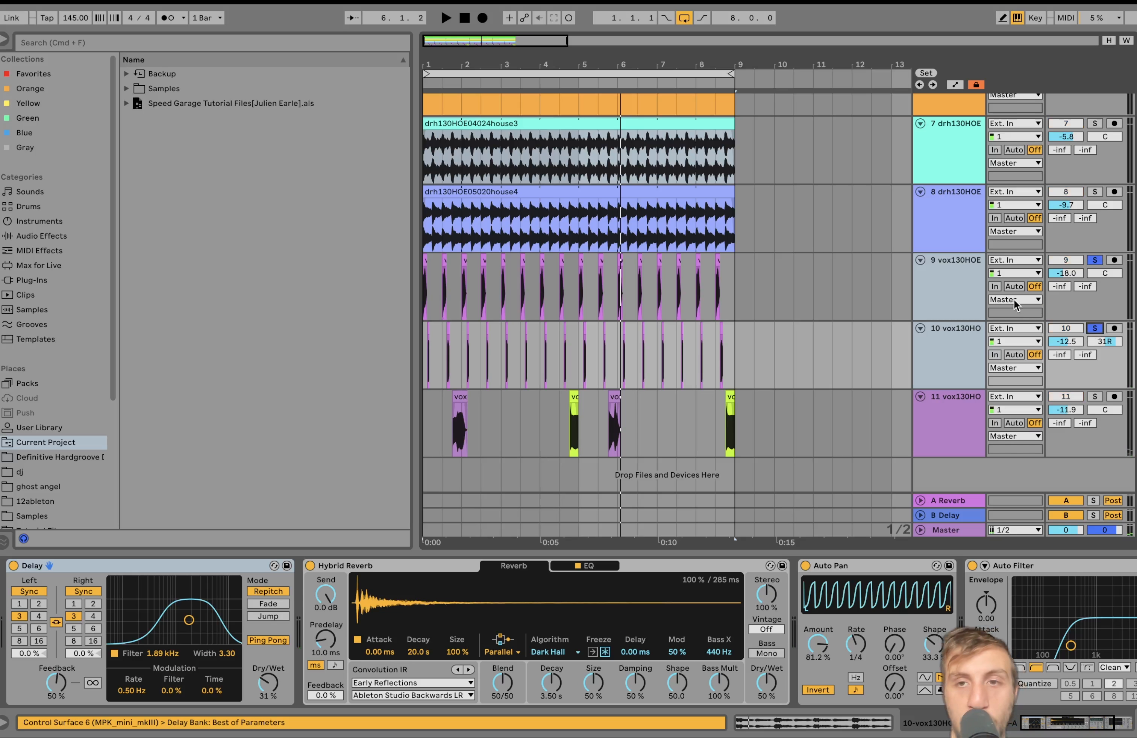
# - Play the soloed vocal tracks 9 and 10 together from the start and stop around bar 4
pyautogui.press('space')
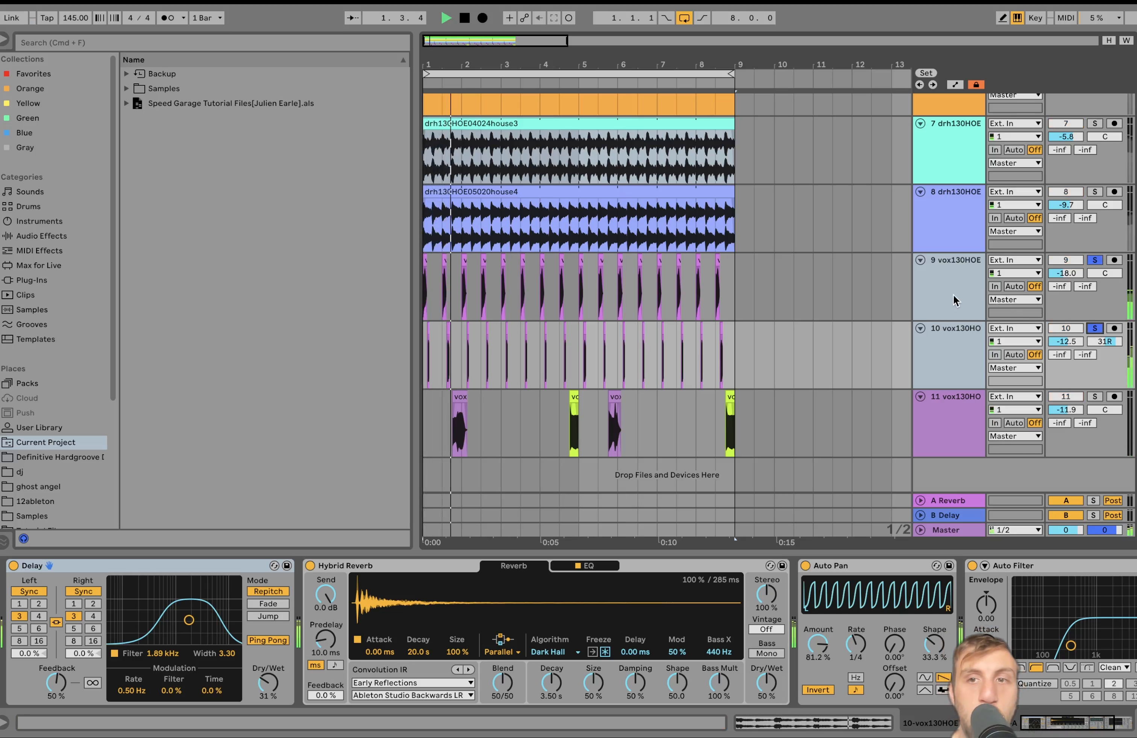
pyautogui.click(954, 345)
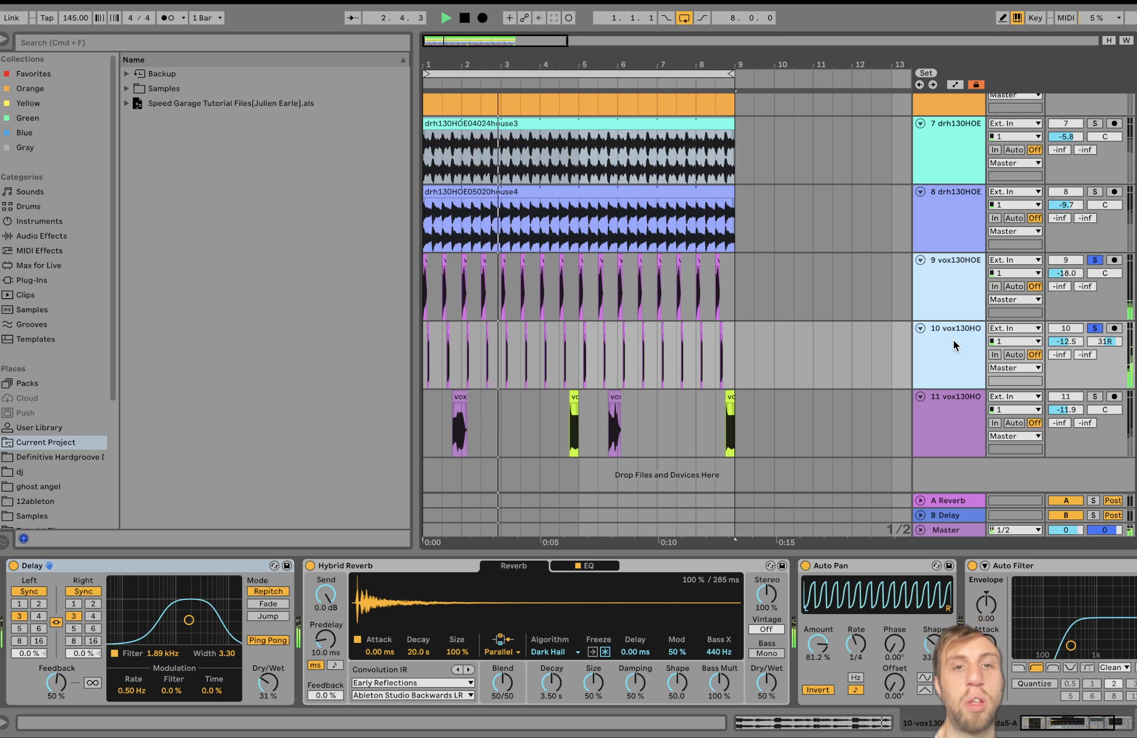
pyautogui.press('space')
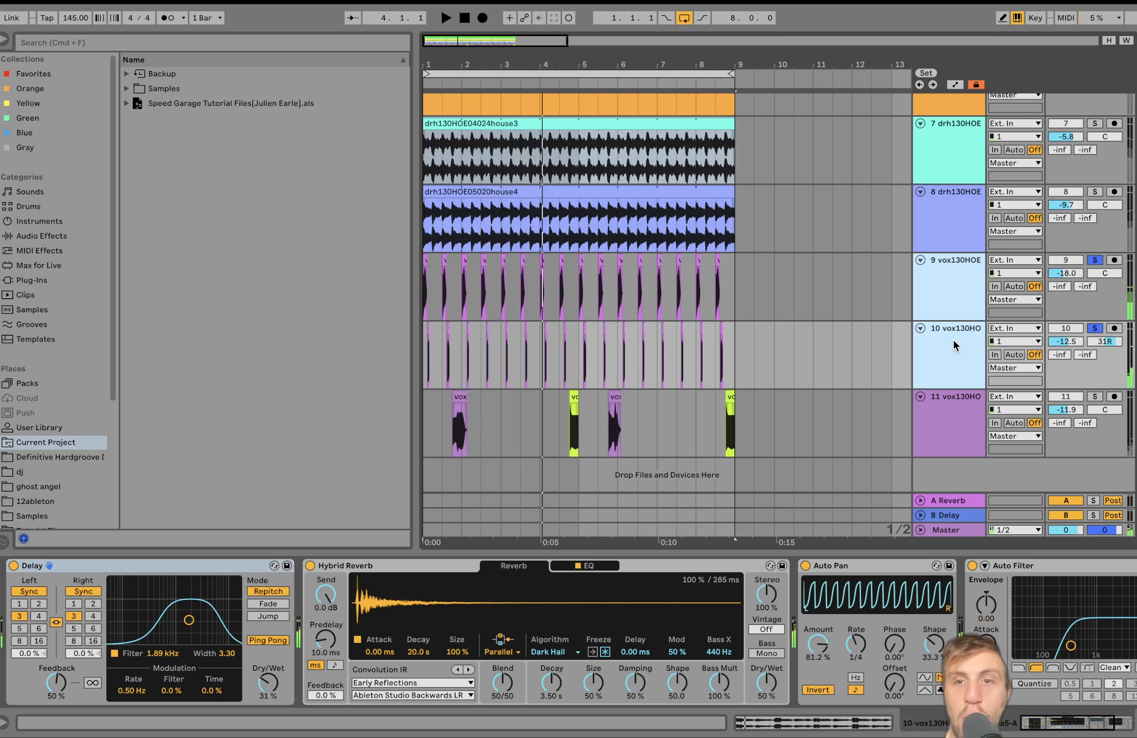
# - Select vocal track 9 and reveal its first clip's source sample in the browser
pyautogui.click(952, 301)
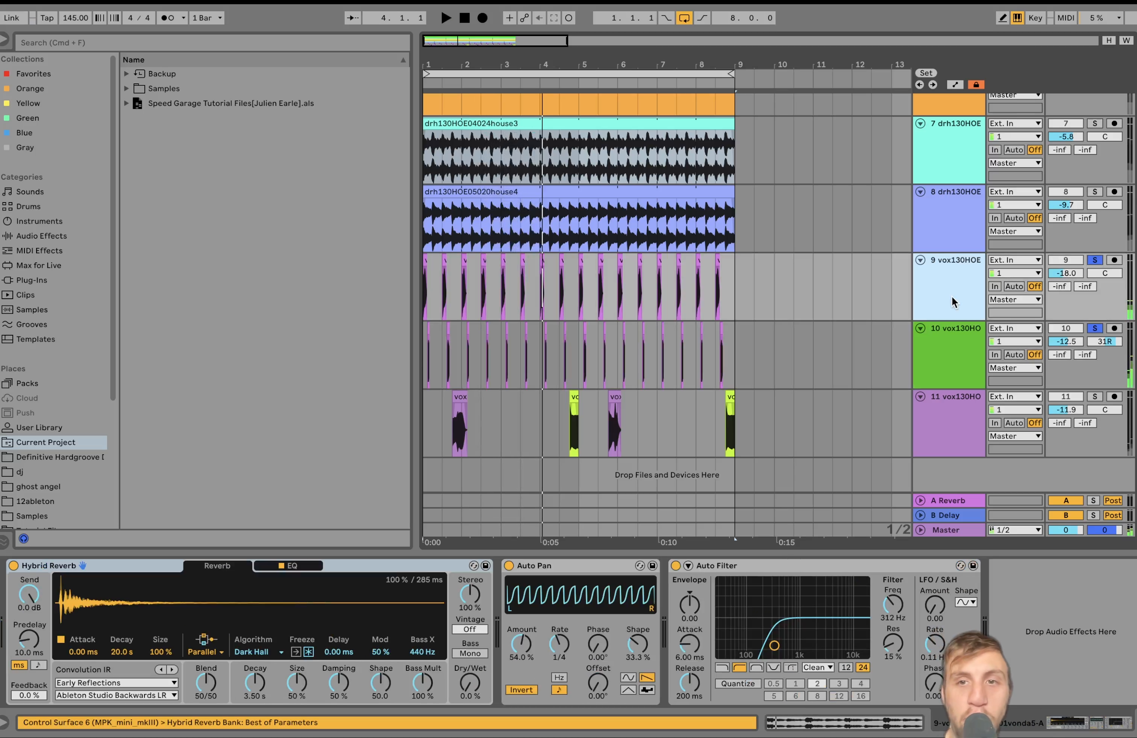
pyautogui.rightClick(424, 260)
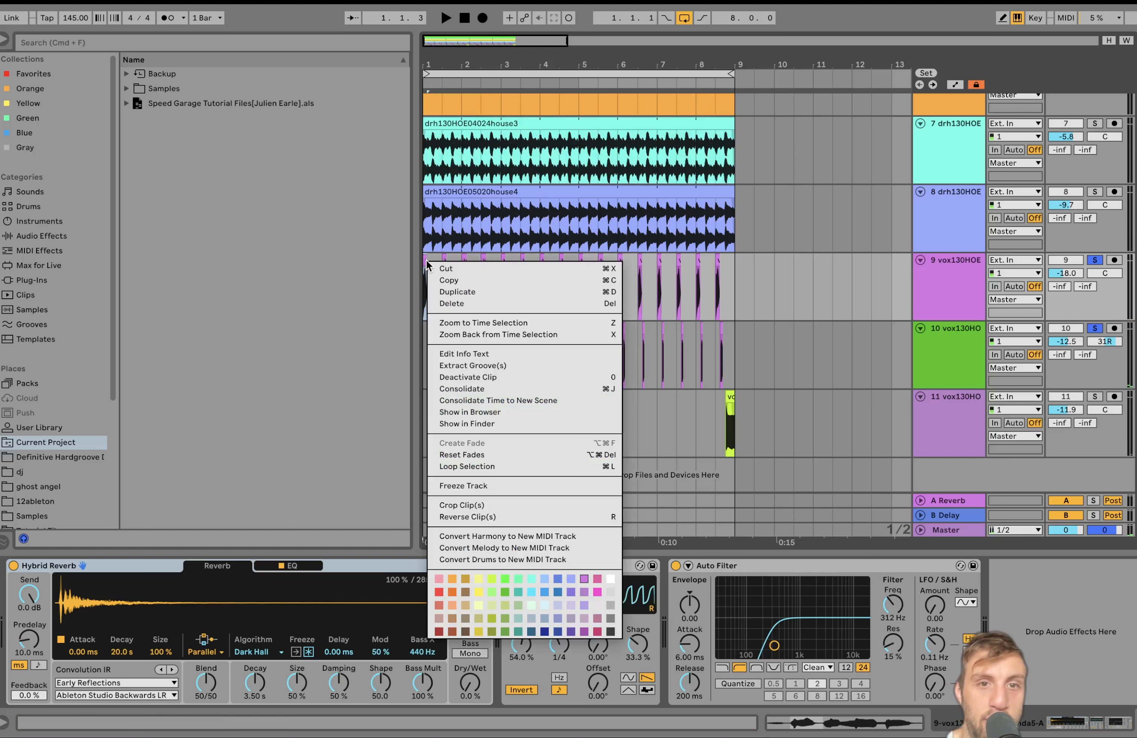
pyautogui.click(493, 412)
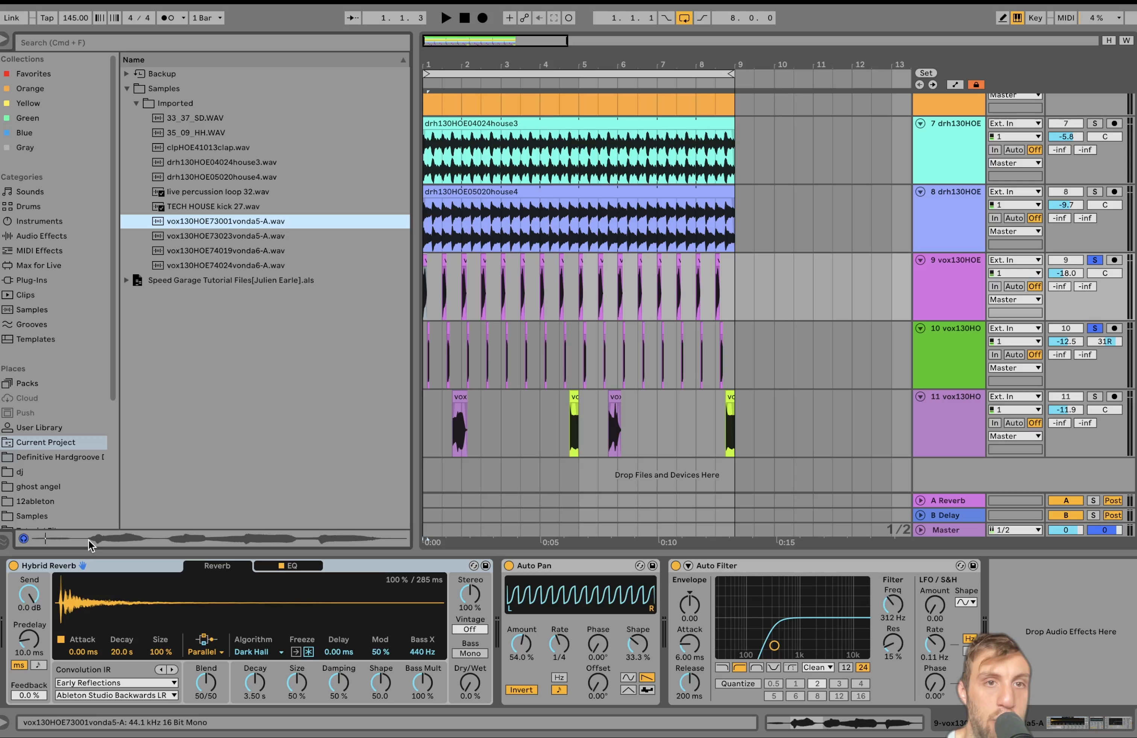
# - Examine the first clips of vocal tracks 9 and 10 up close, comparing their offset placement in bar 1
pyautogui.scroll(8, 422, 306)
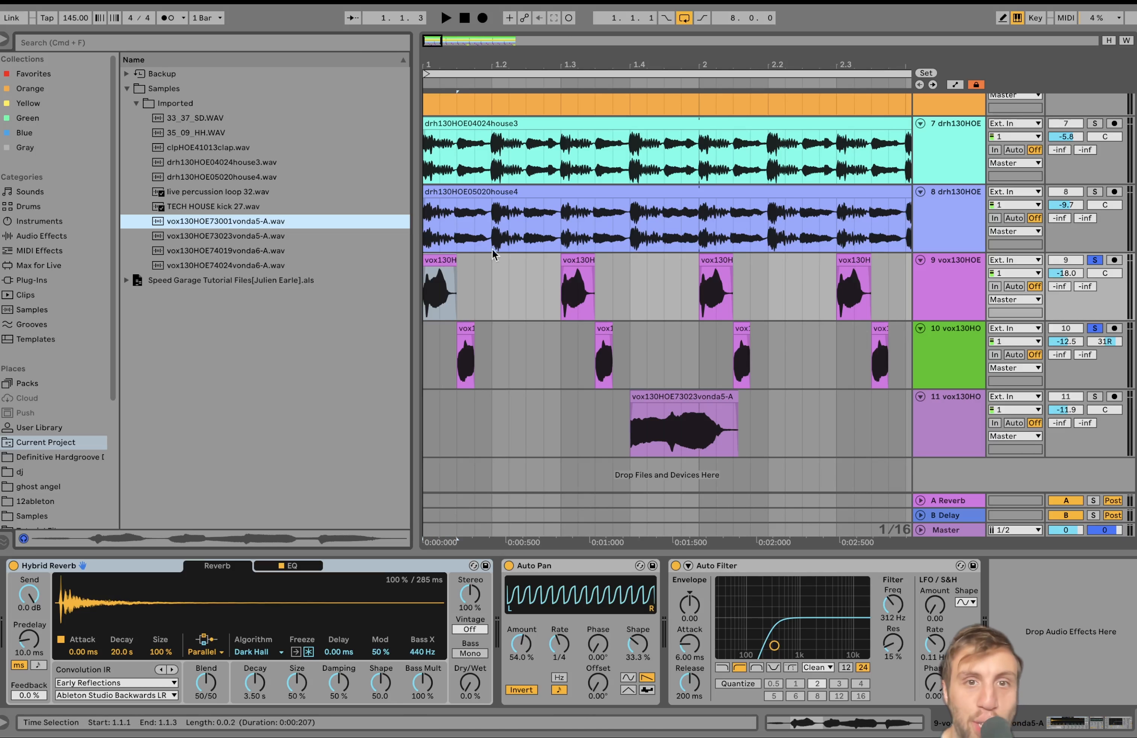
pyautogui.click(441, 260)
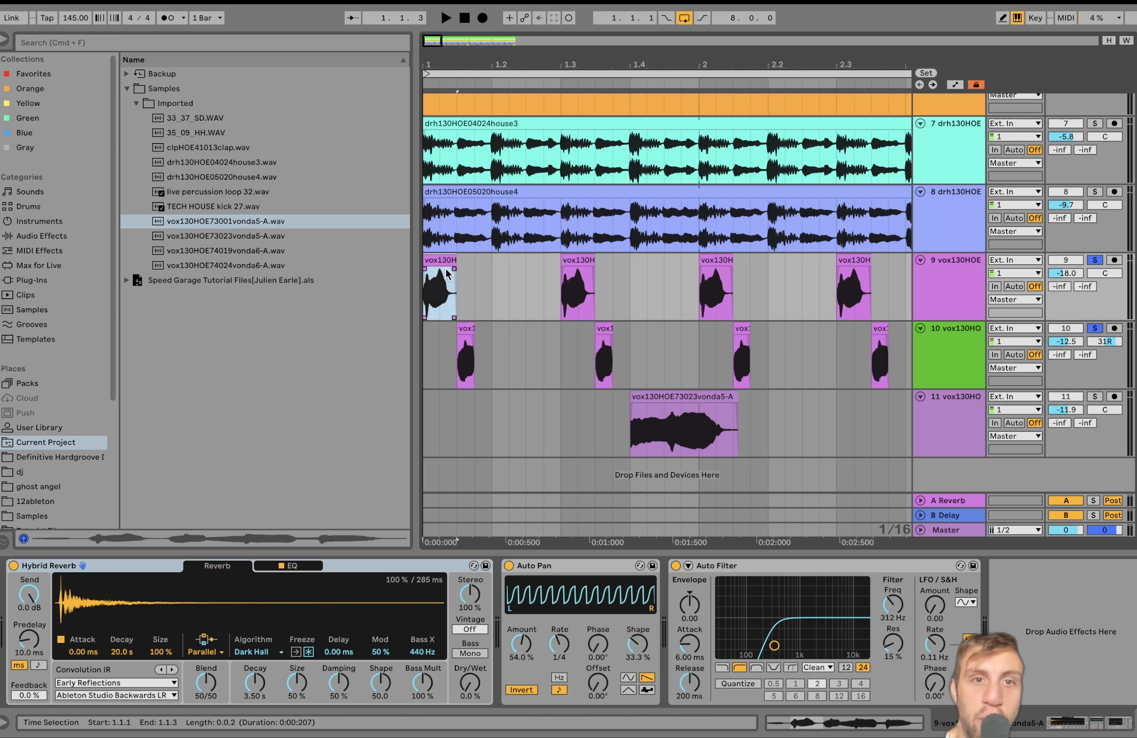
pyautogui.click(465, 364)
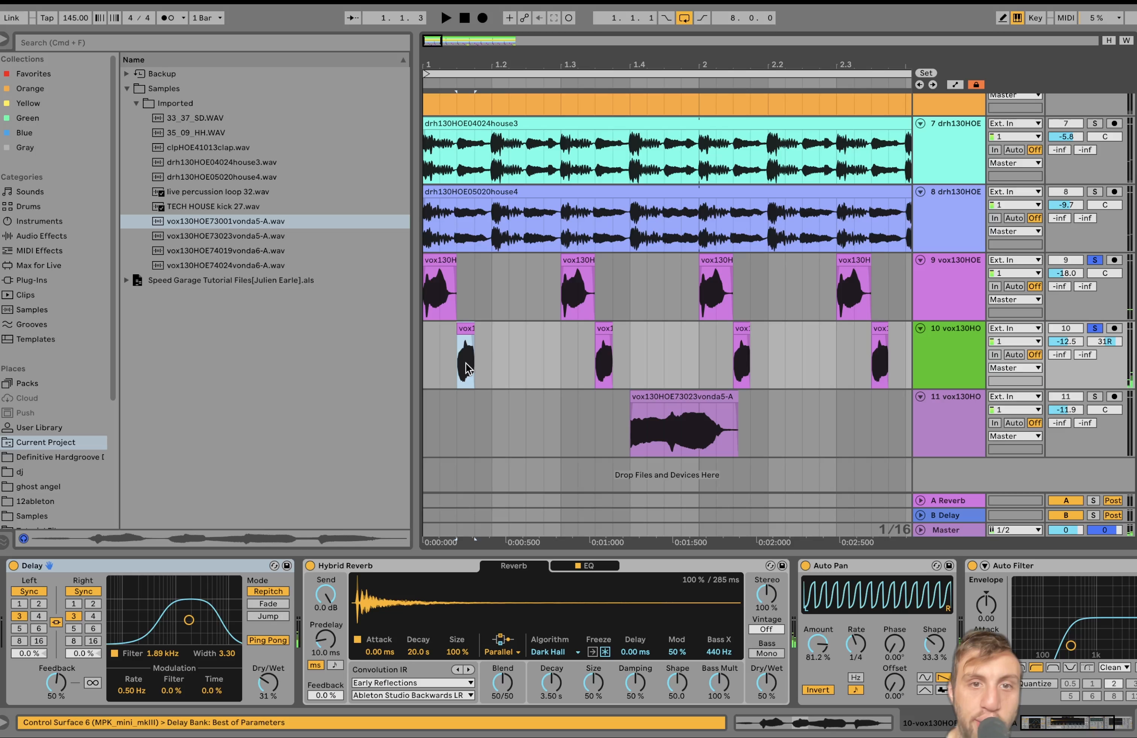
pyautogui.click(430, 264)
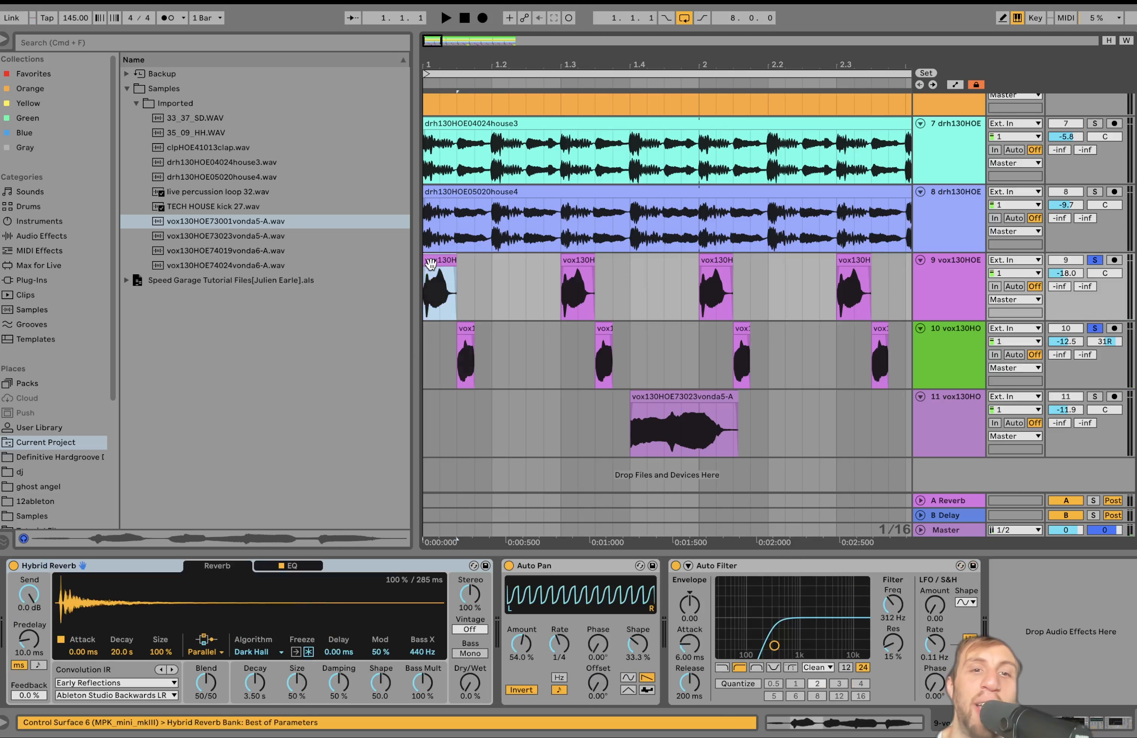
# - Play the two vocal tracks from 1.1.3 at track 10's first clip, and replay from track 9's first clip
pyautogui.click(451, 362)
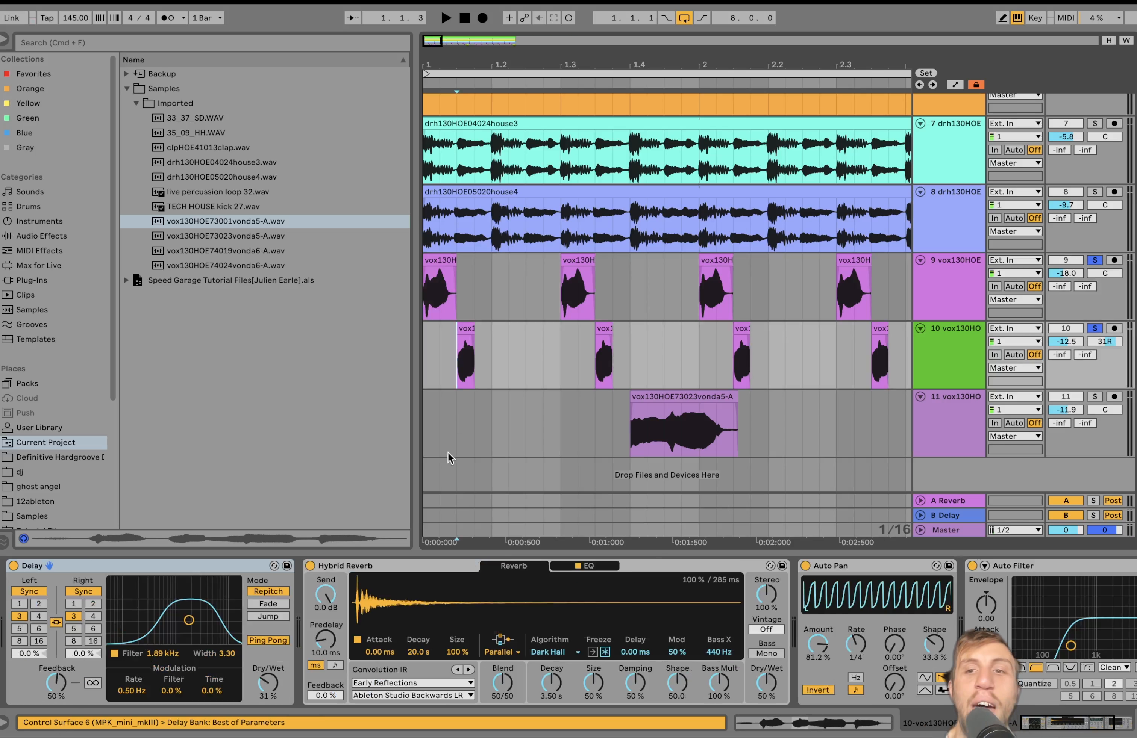
pyautogui.press('space')
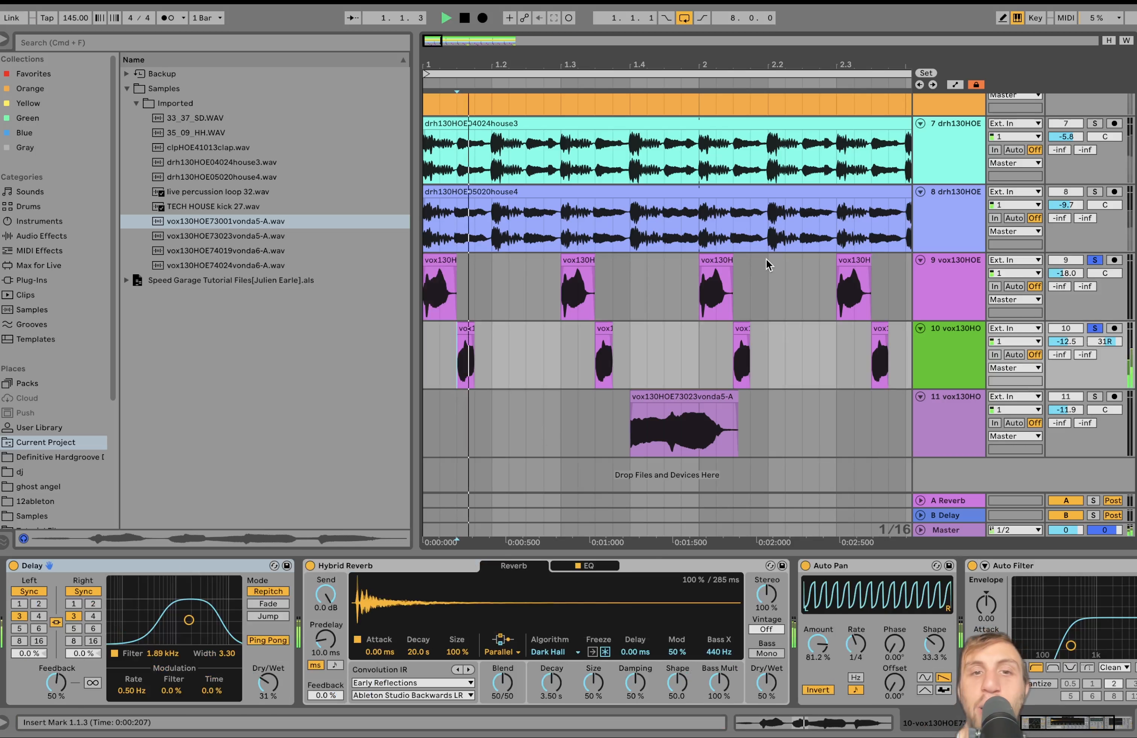
pyautogui.press('space')
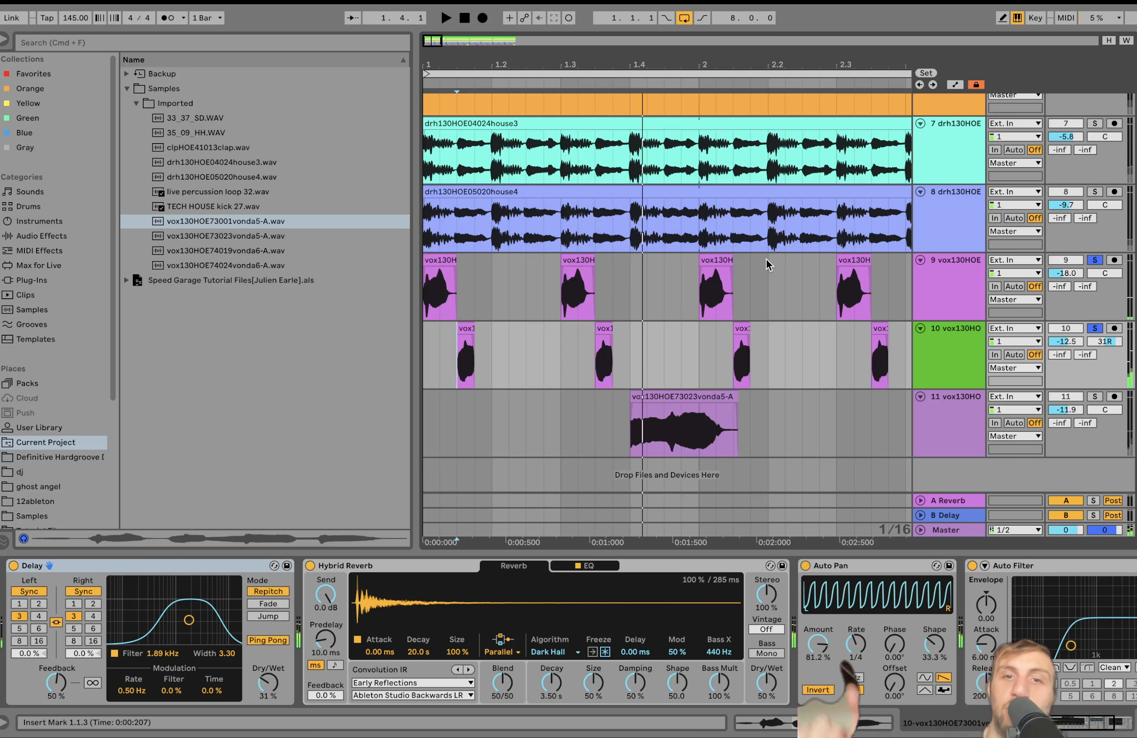
pyautogui.click(441, 257)
pyautogui.click(441, 258)
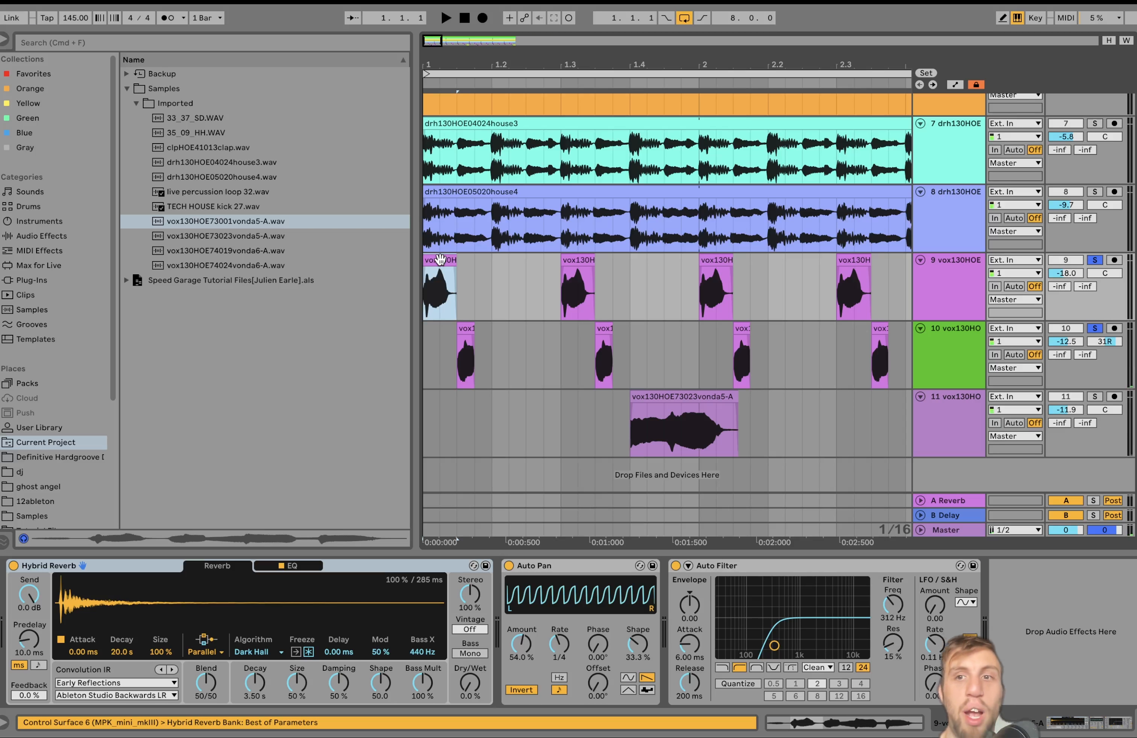
pyautogui.press('space')
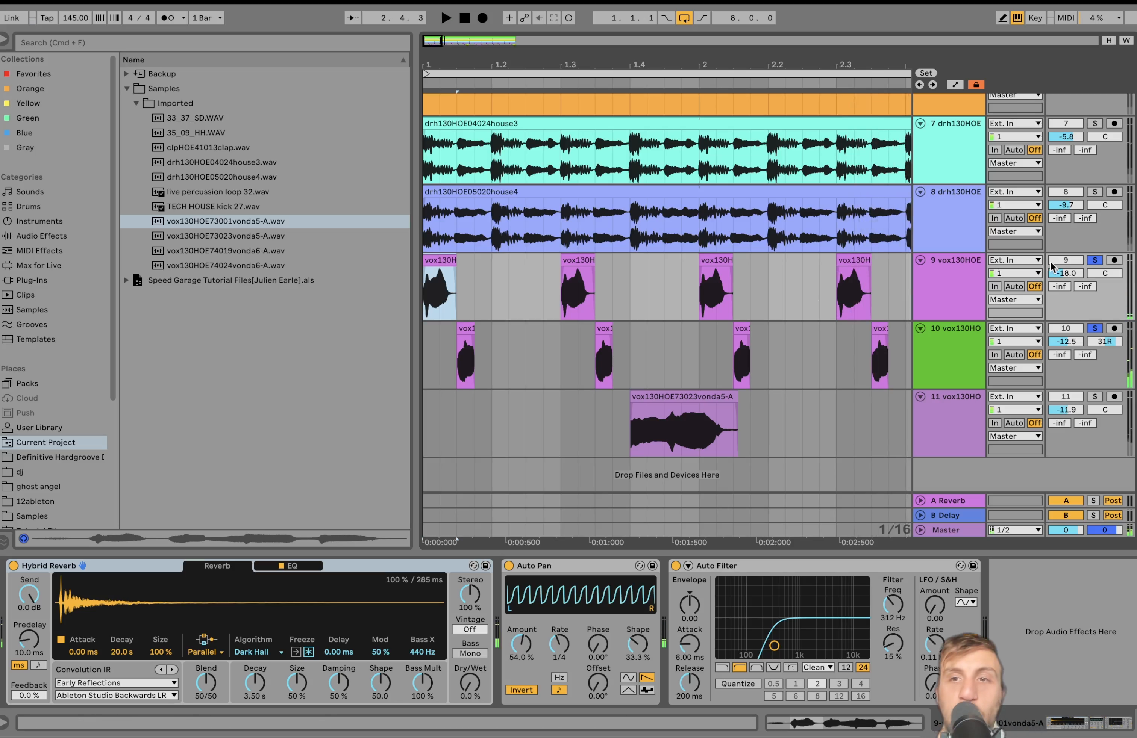
# - Solo only track 9 and play it with its Auto Filter, Auto Pan and Hybrid Reverb switched off
pyautogui.click(1098, 265)
pyautogui.click(920, 312)
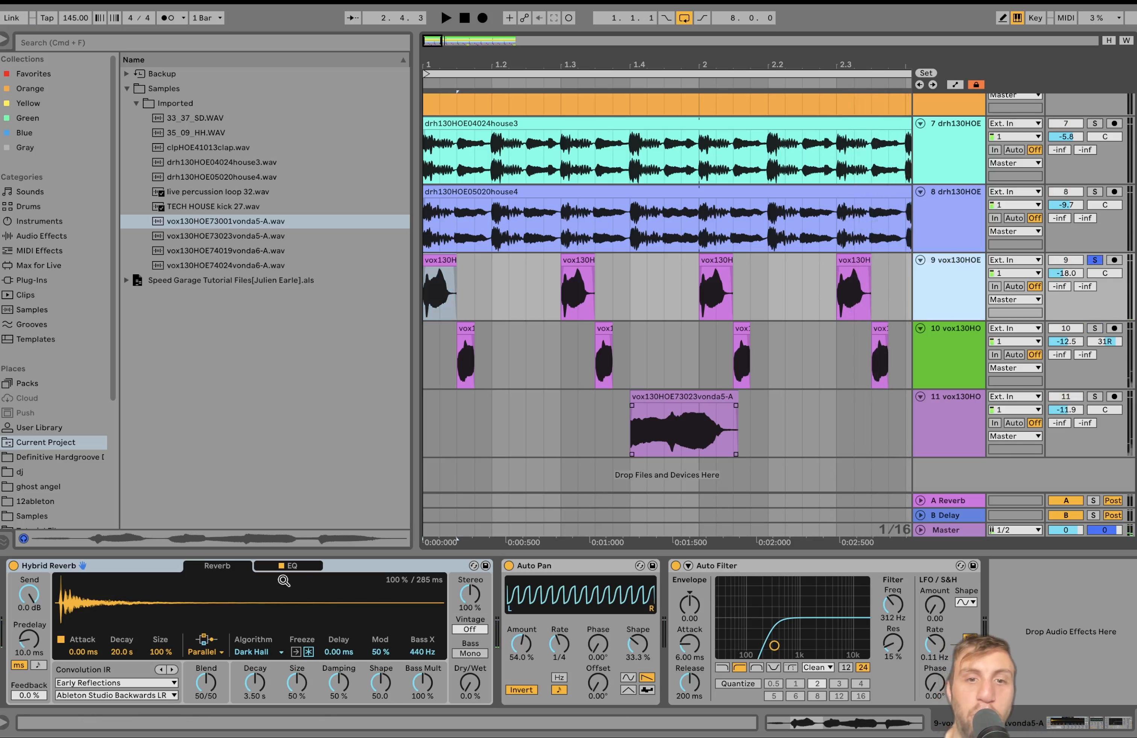
pyautogui.click(676, 565)
pyautogui.click(509, 566)
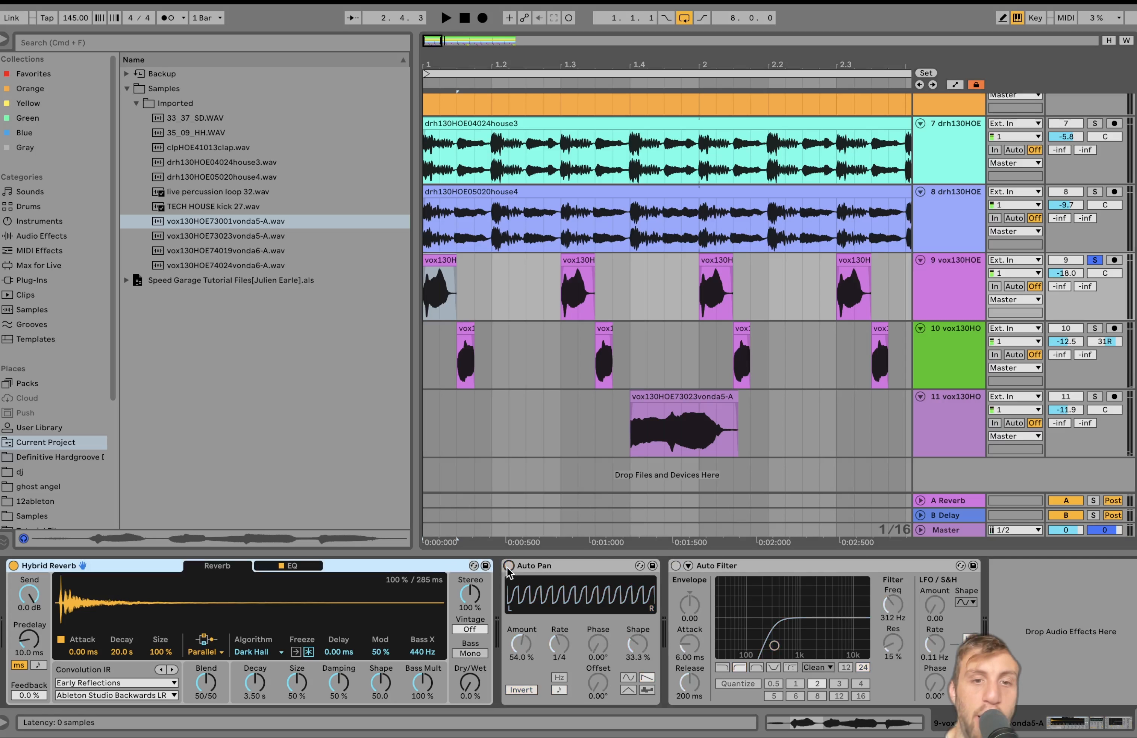
pyautogui.click(13, 566)
pyautogui.press('space')
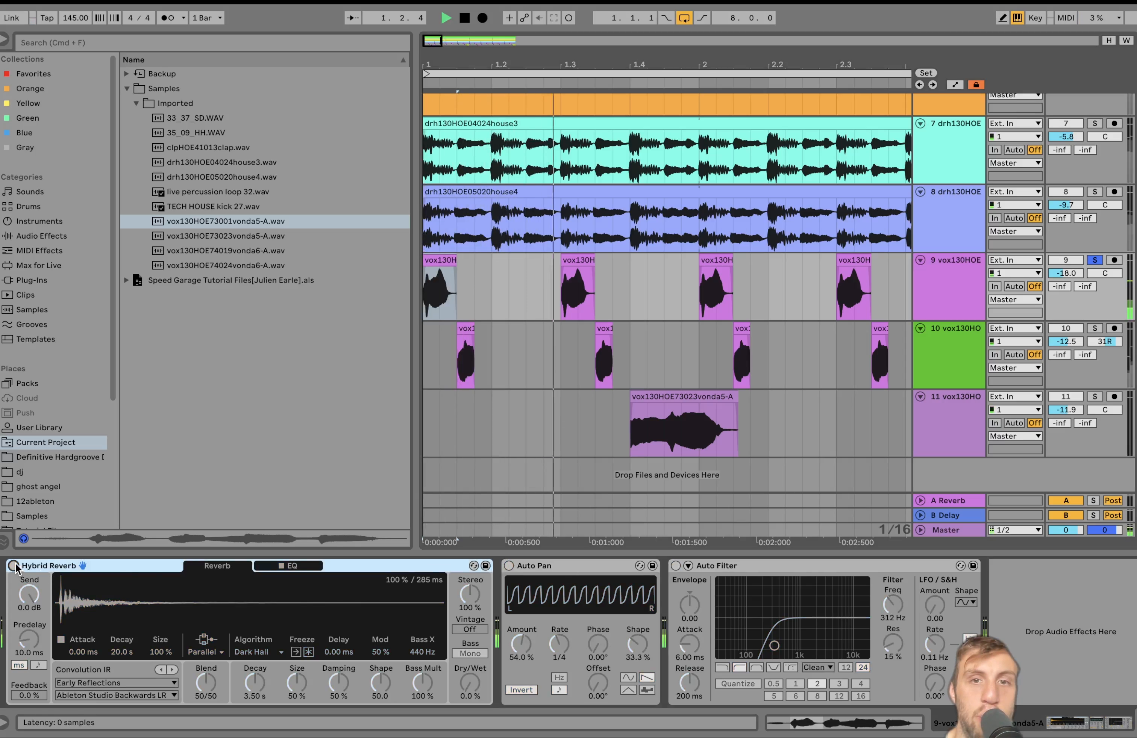
# - Switch track 9's Hybrid Reverb, Auto Pan and Auto Filter back on one by one during playback
pyautogui.click(13, 565)
pyautogui.click(509, 565)
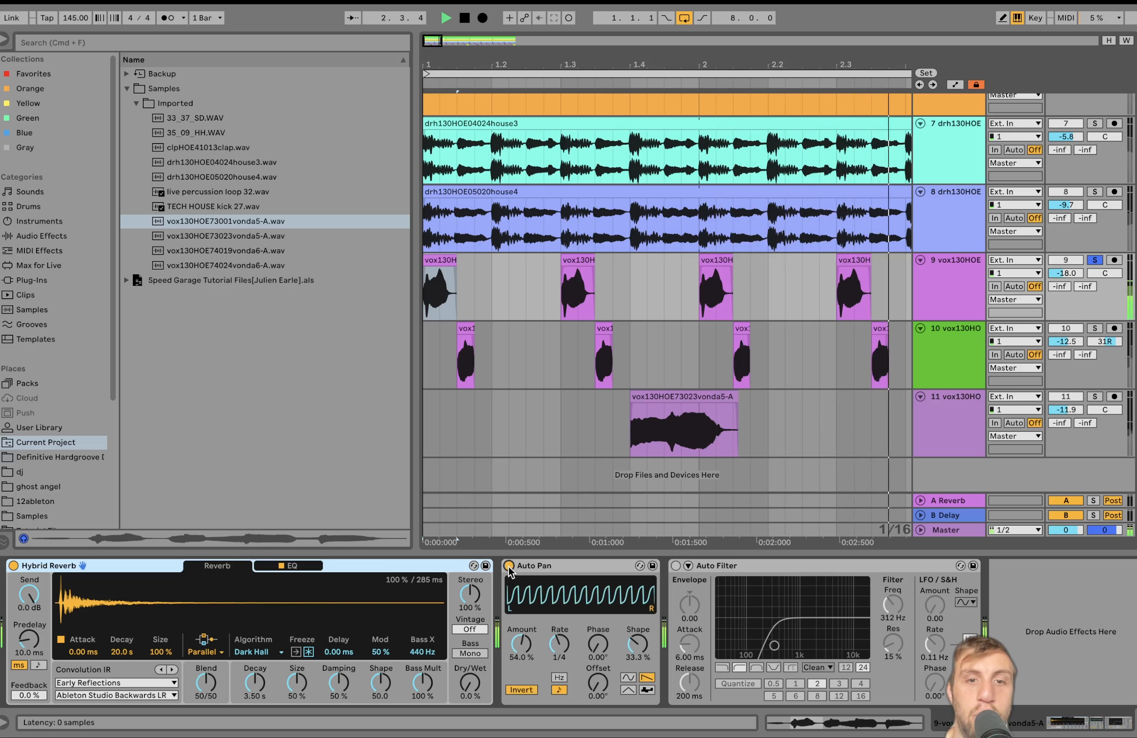
pyautogui.click(675, 566)
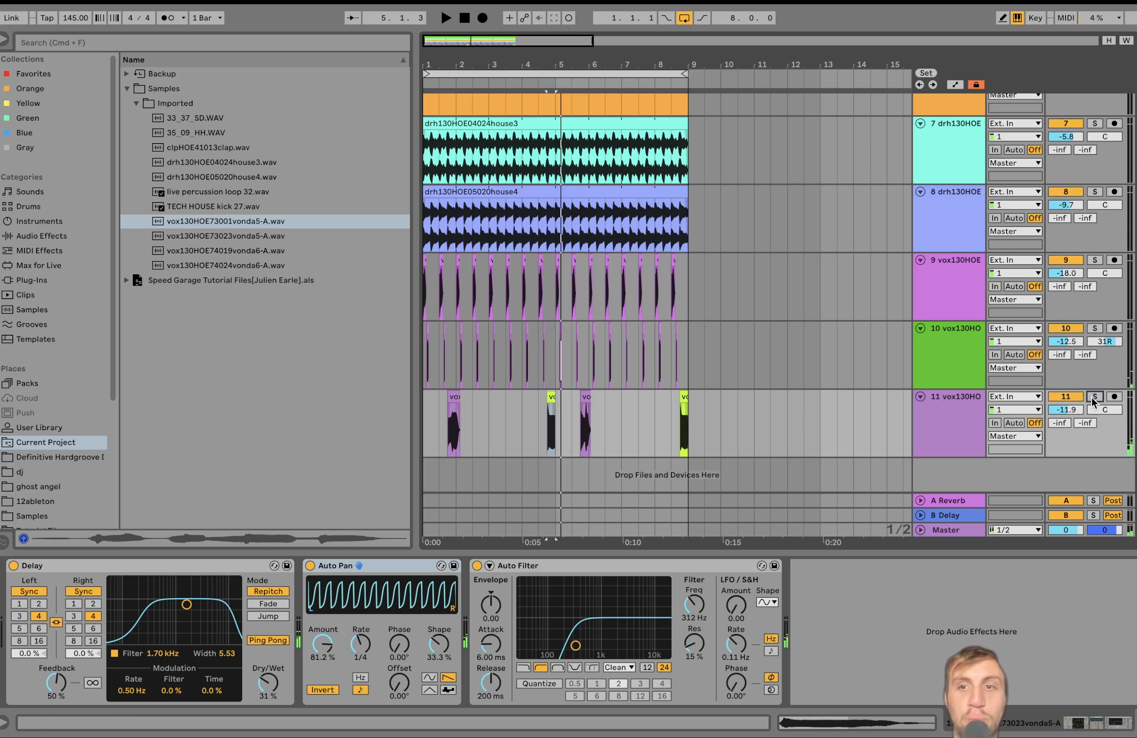
# - Play the full unsoloed mix from bar 1 on track 11 and stop in bar 6
pyautogui.click(423, 365)
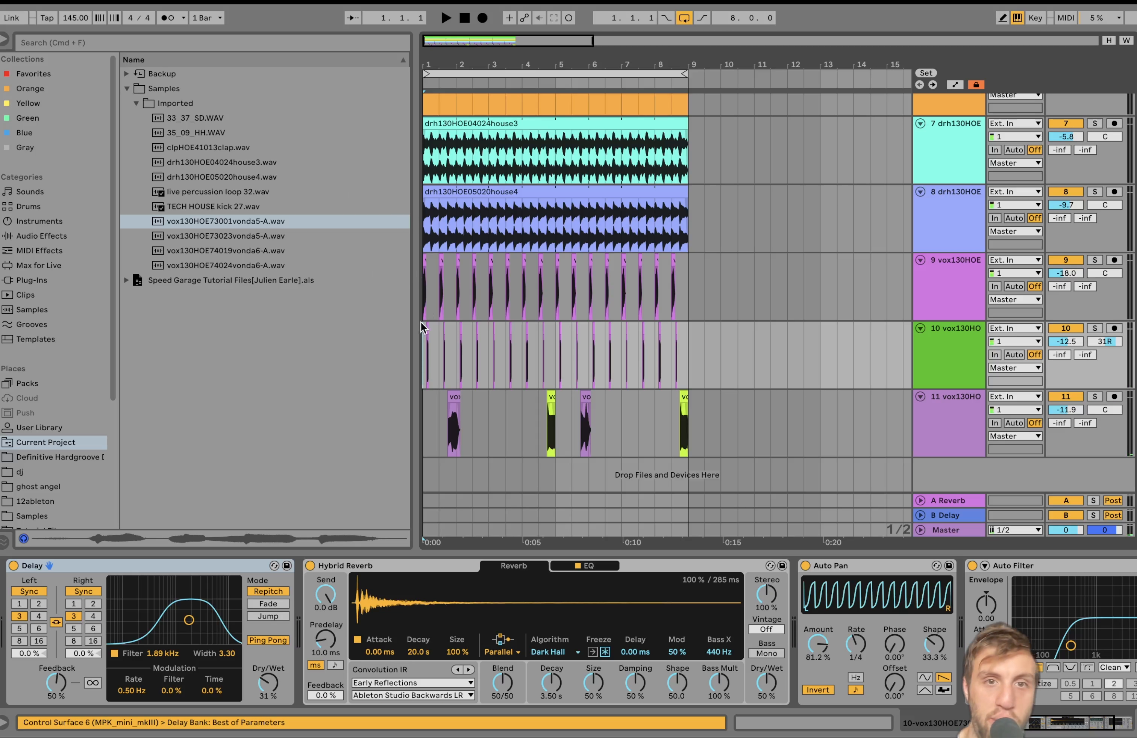
pyautogui.click(422, 437)
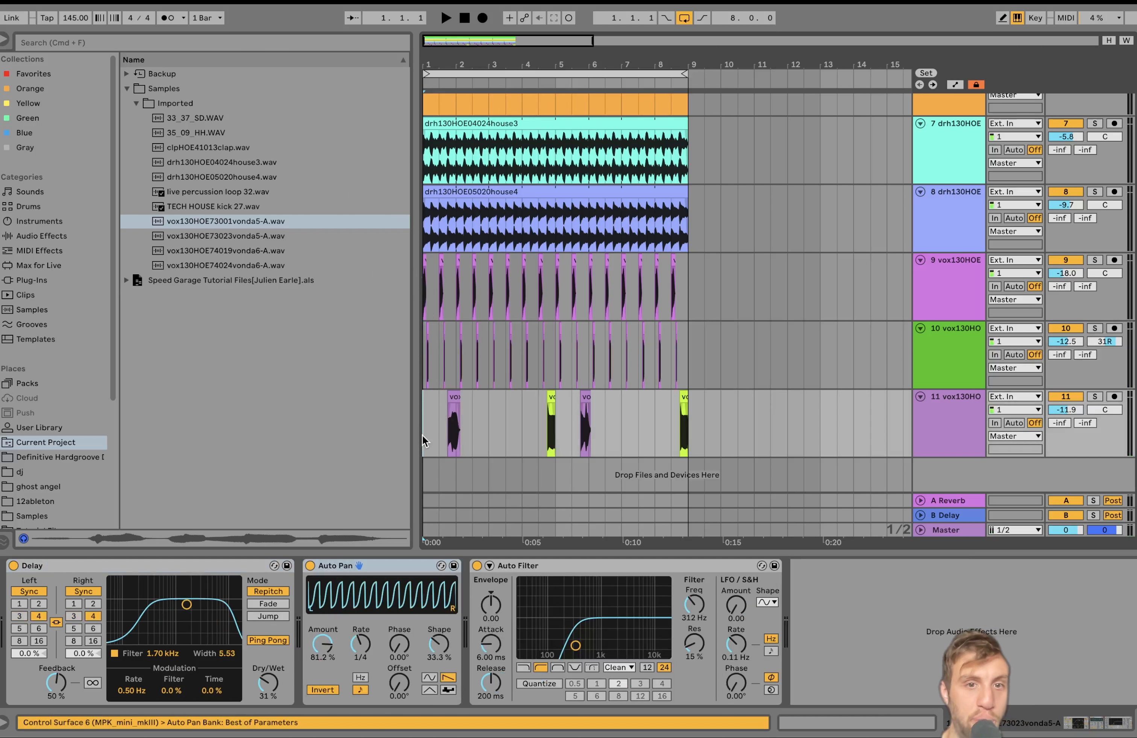
pyautogui.press('space')
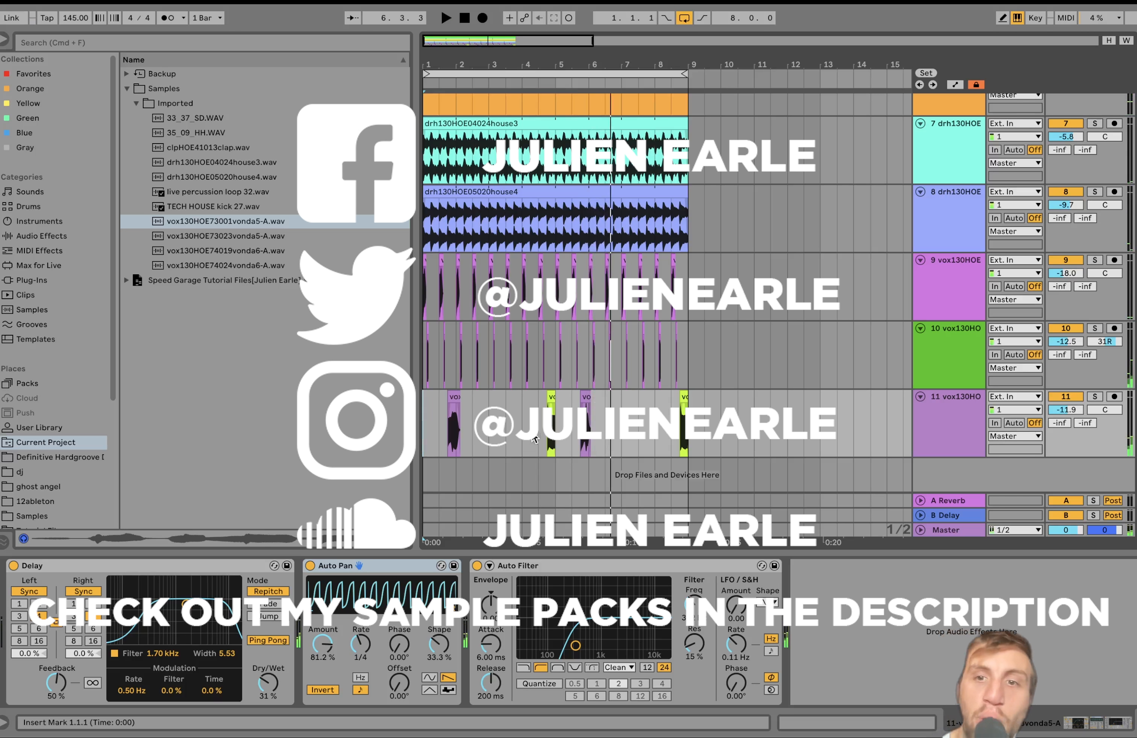
# - Solo vocal track 11 and audition its first vox clip
pyautogui.click(1094, 397)
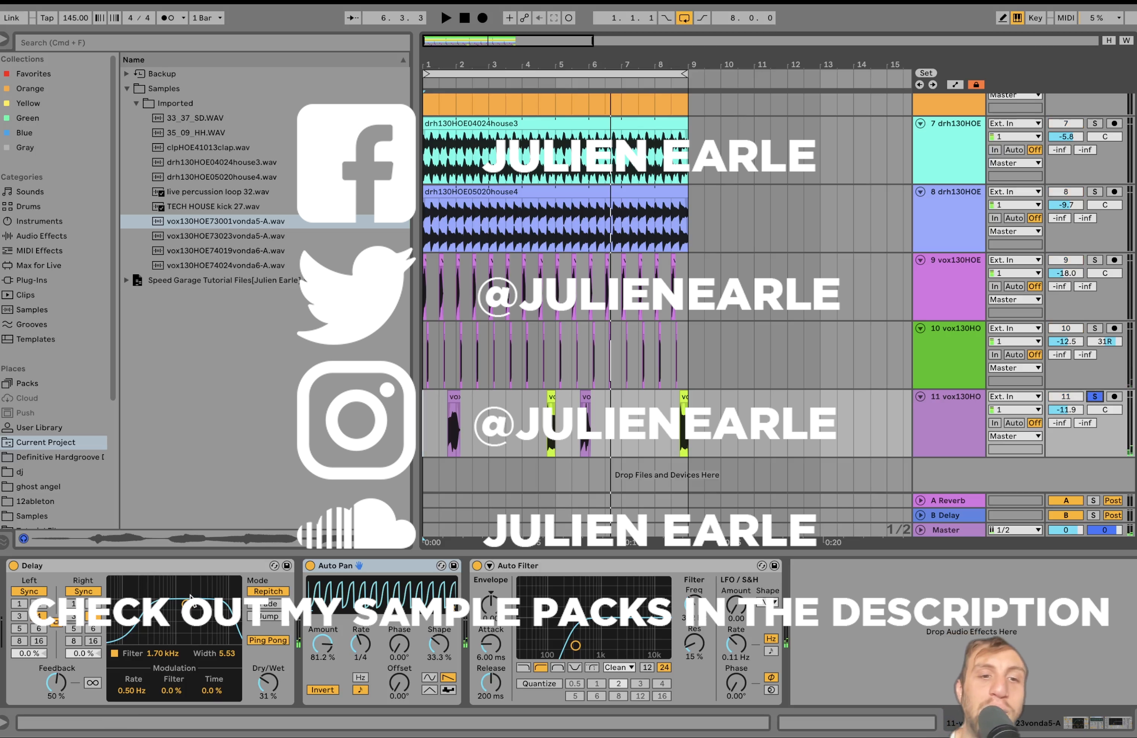
pyautogui.click(455, 397)
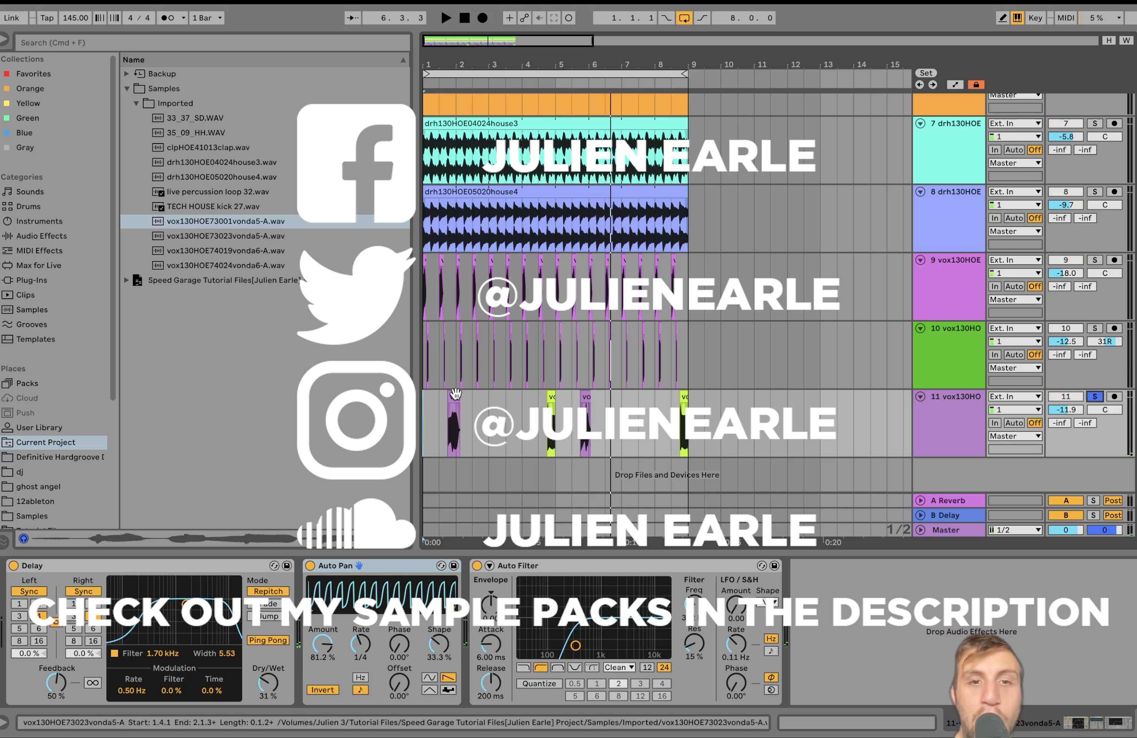
pyautogui.press('space')
pyautogui.press('space')
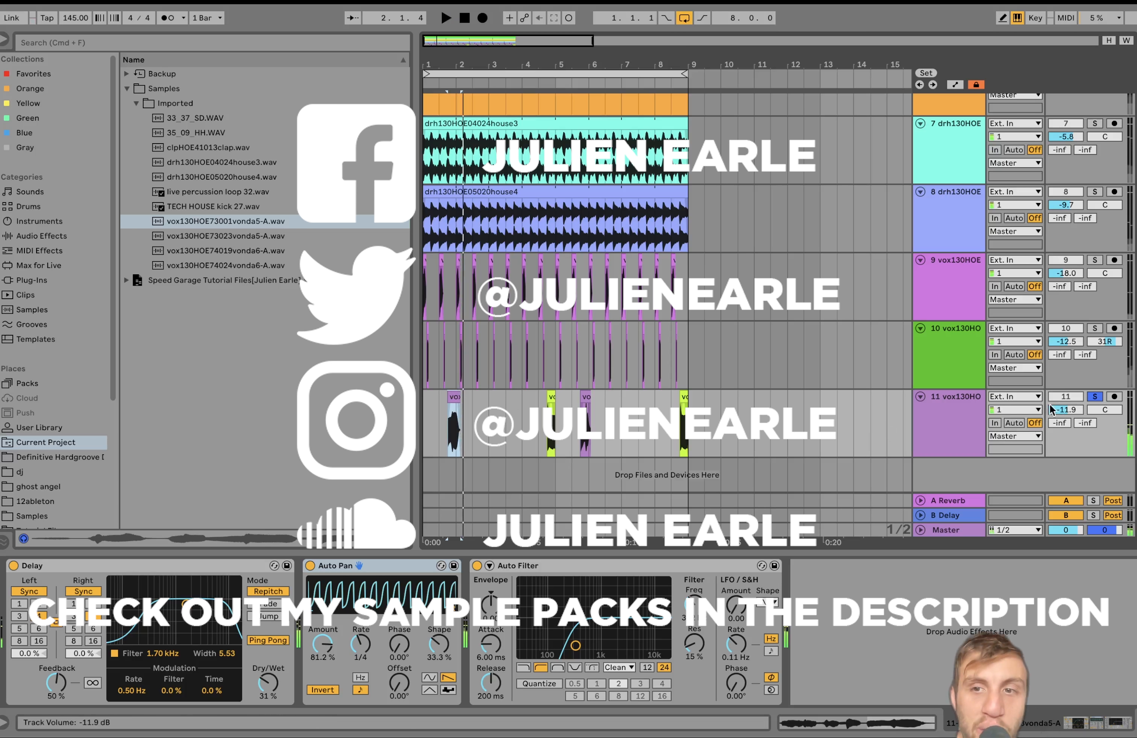
# - Clear track 11's solo and replay the complete loop from the start
pyautogui.click(1095, 397)
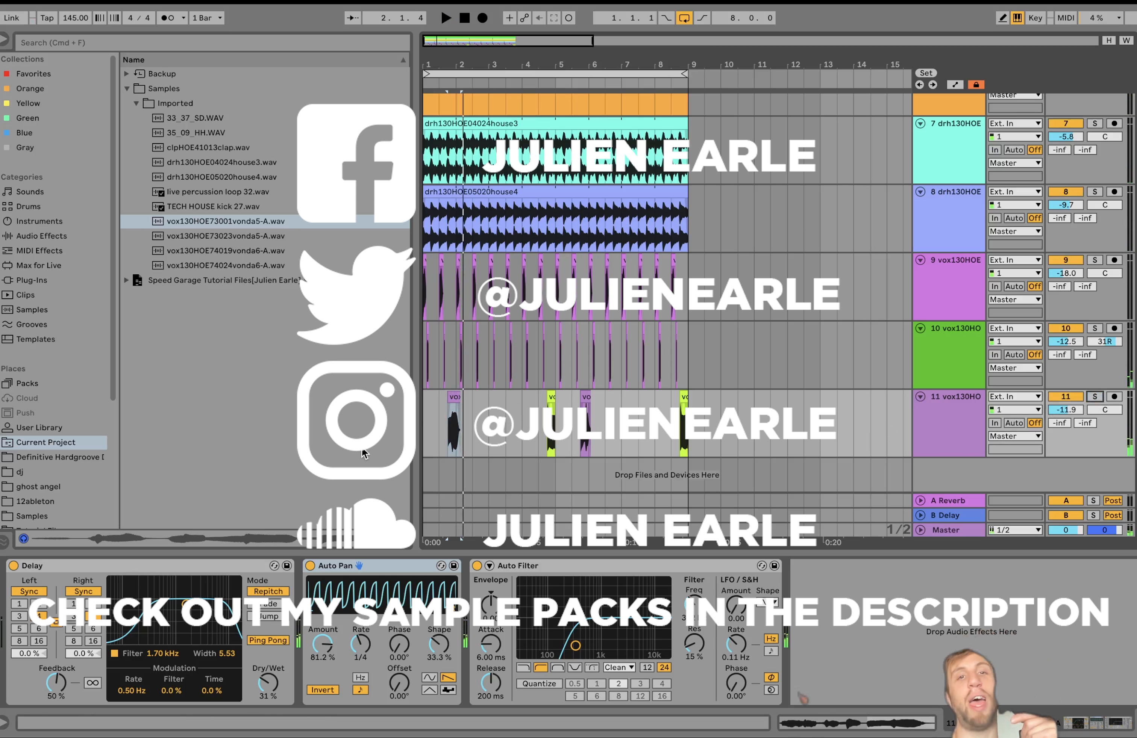
pyautogui.click(424, 440)
pyautogui.press('space')
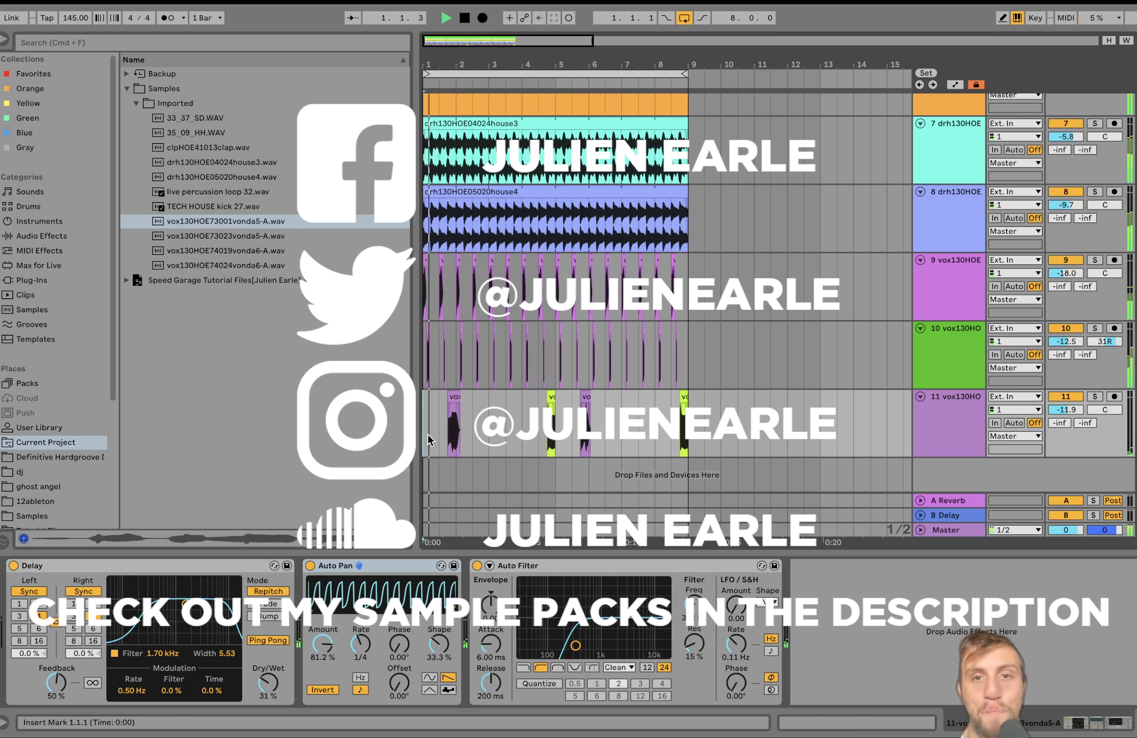